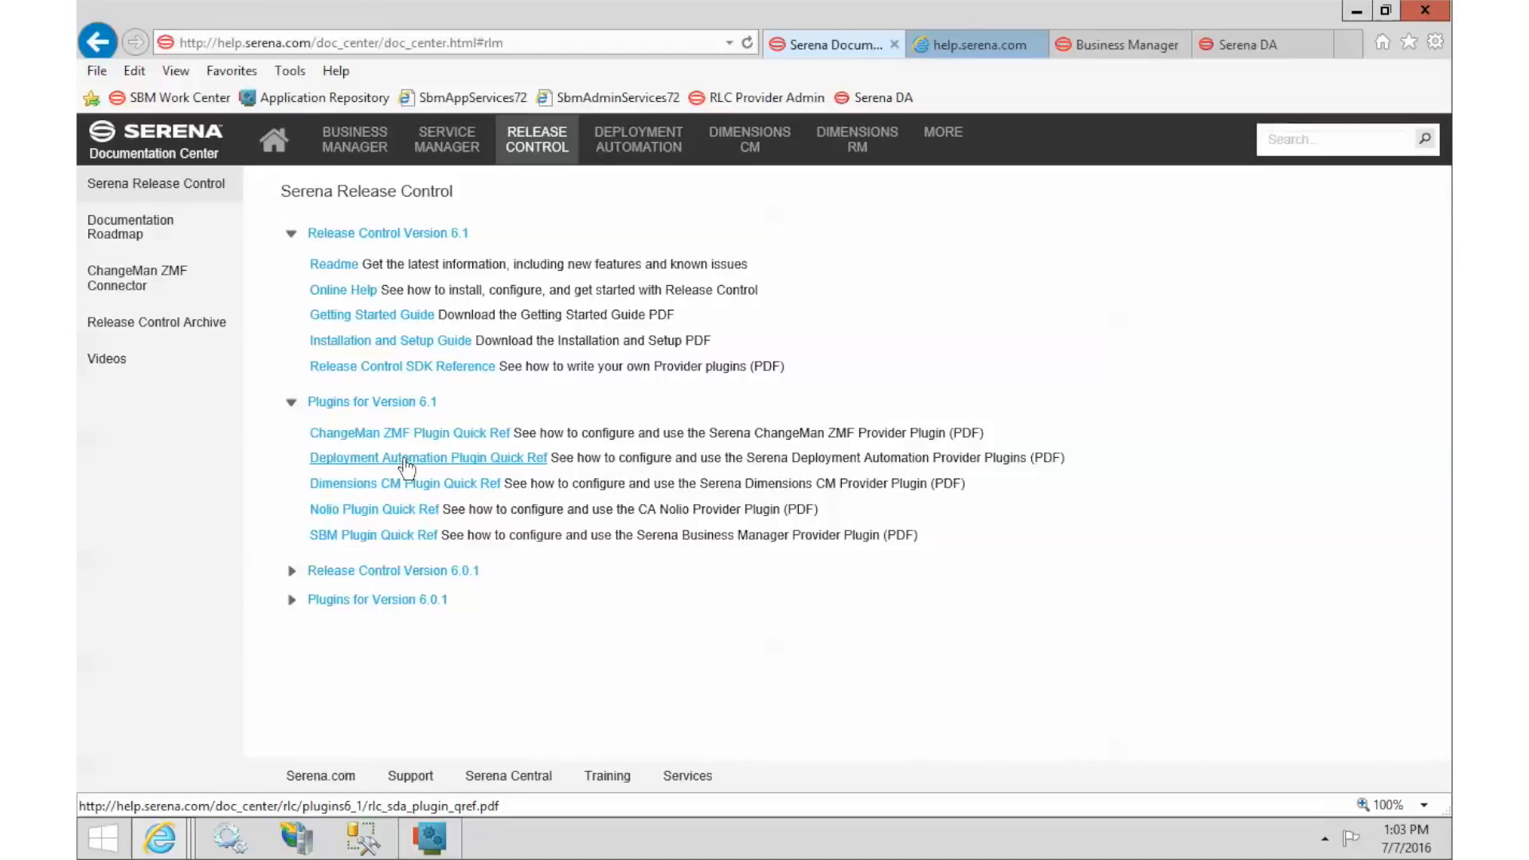
Open the Deployment Automation Plugin Quick Reference, then bring the SBM Configurator window forward.
{"action": "left_click", "coordinate": [405, 461]}
{"action": "left_click", "coordinate": [973, 47]}
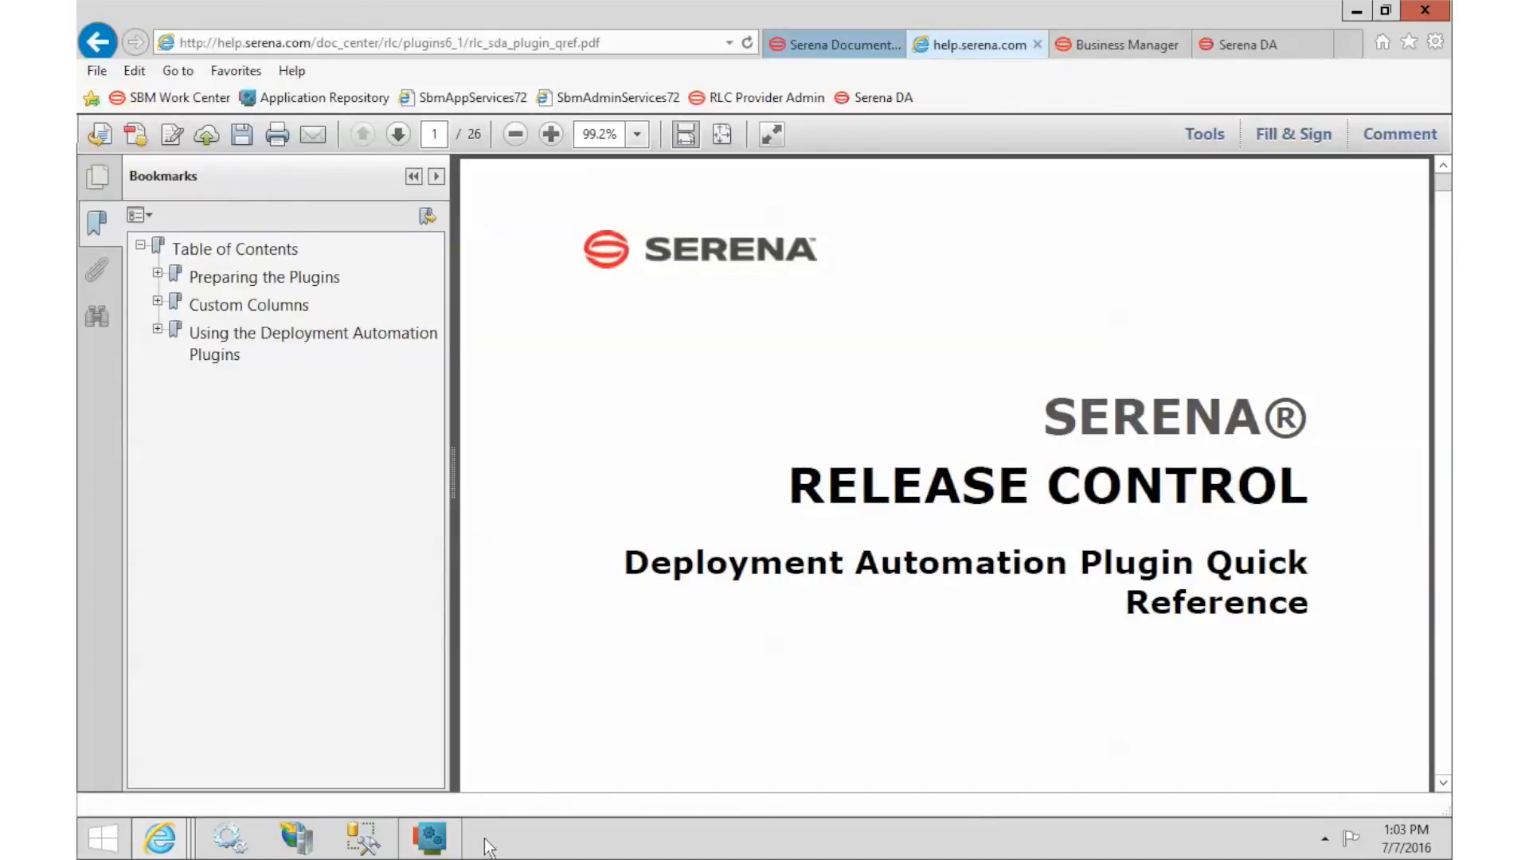
{"action": "left_click", "coordinate": [432, 847]}
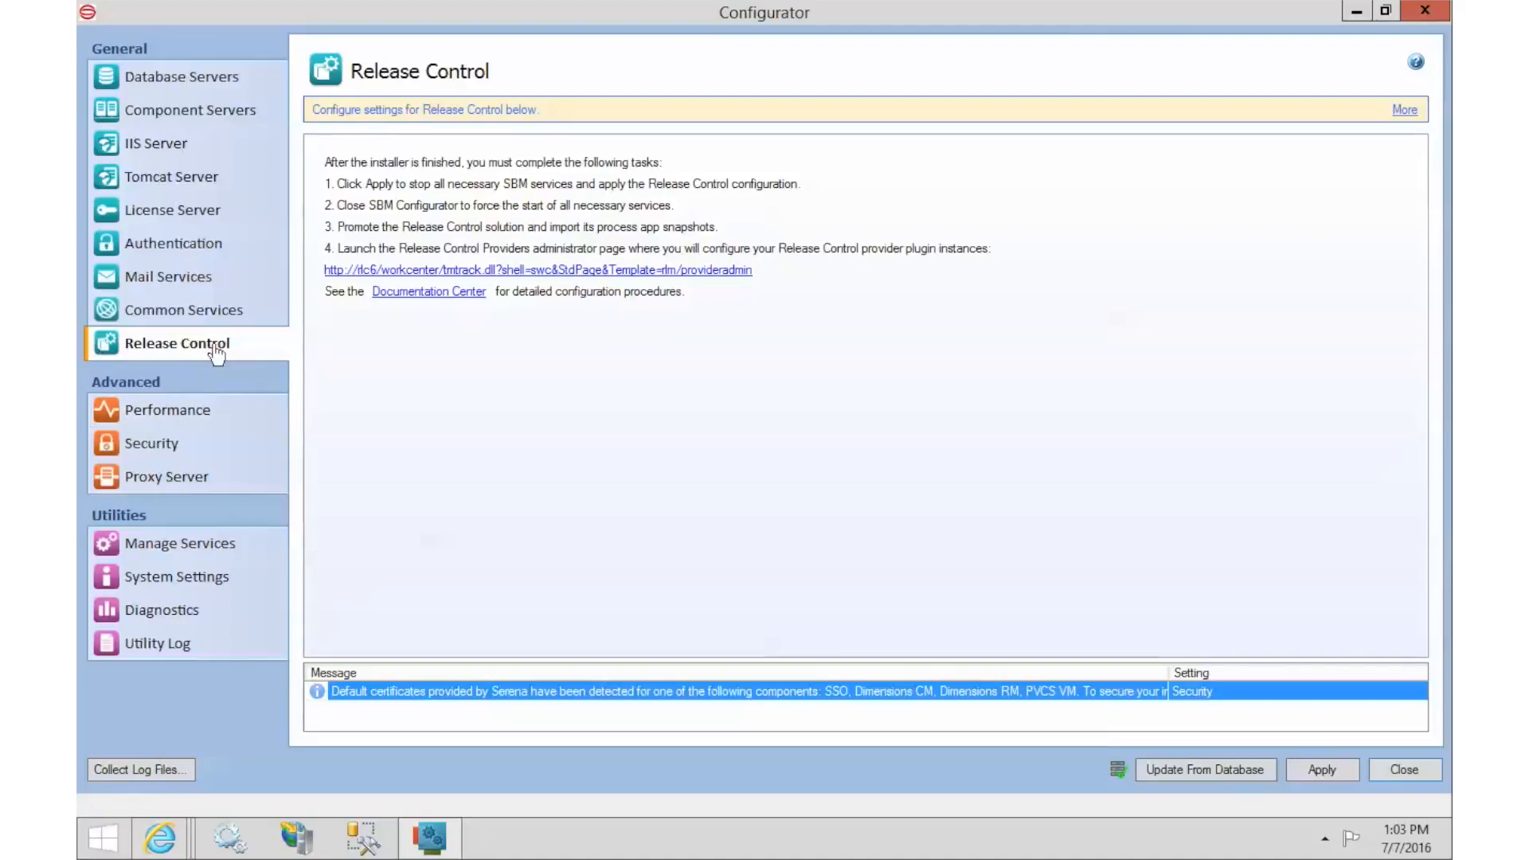
Open the provideradmin link to show the Release Control Providers page.
{"action": "left_click", "coordinate": [340, 271]}
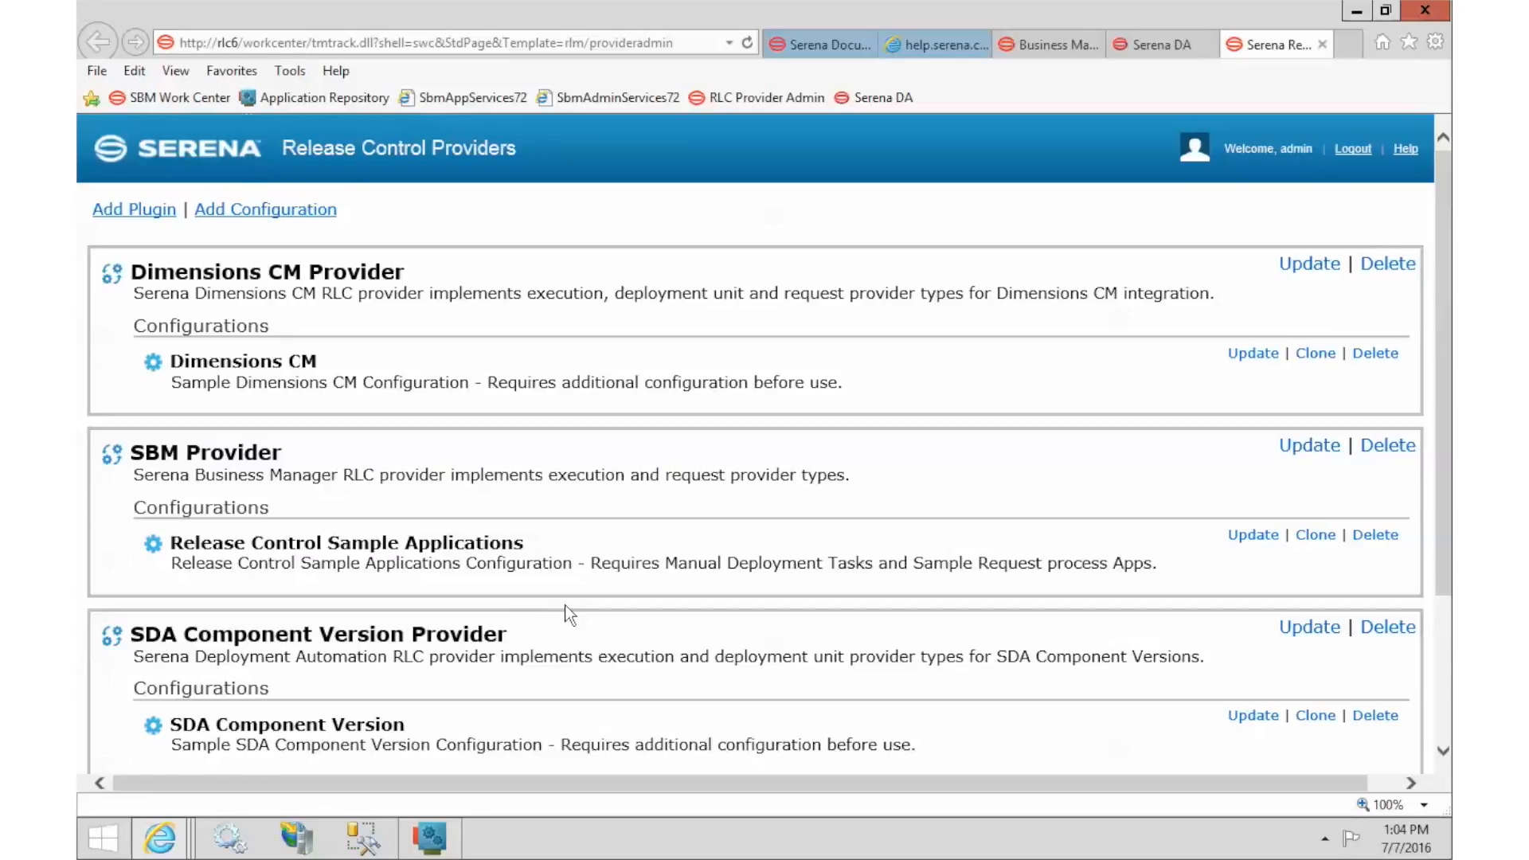
Check the SDA Component Version and SDA Snapshot provider sections, then switch to HelloWorld in Serena DA.
{"action": "scroll", "coordinate": [565, 605], "scroll_direction": "down", "scroll_amount": 3}
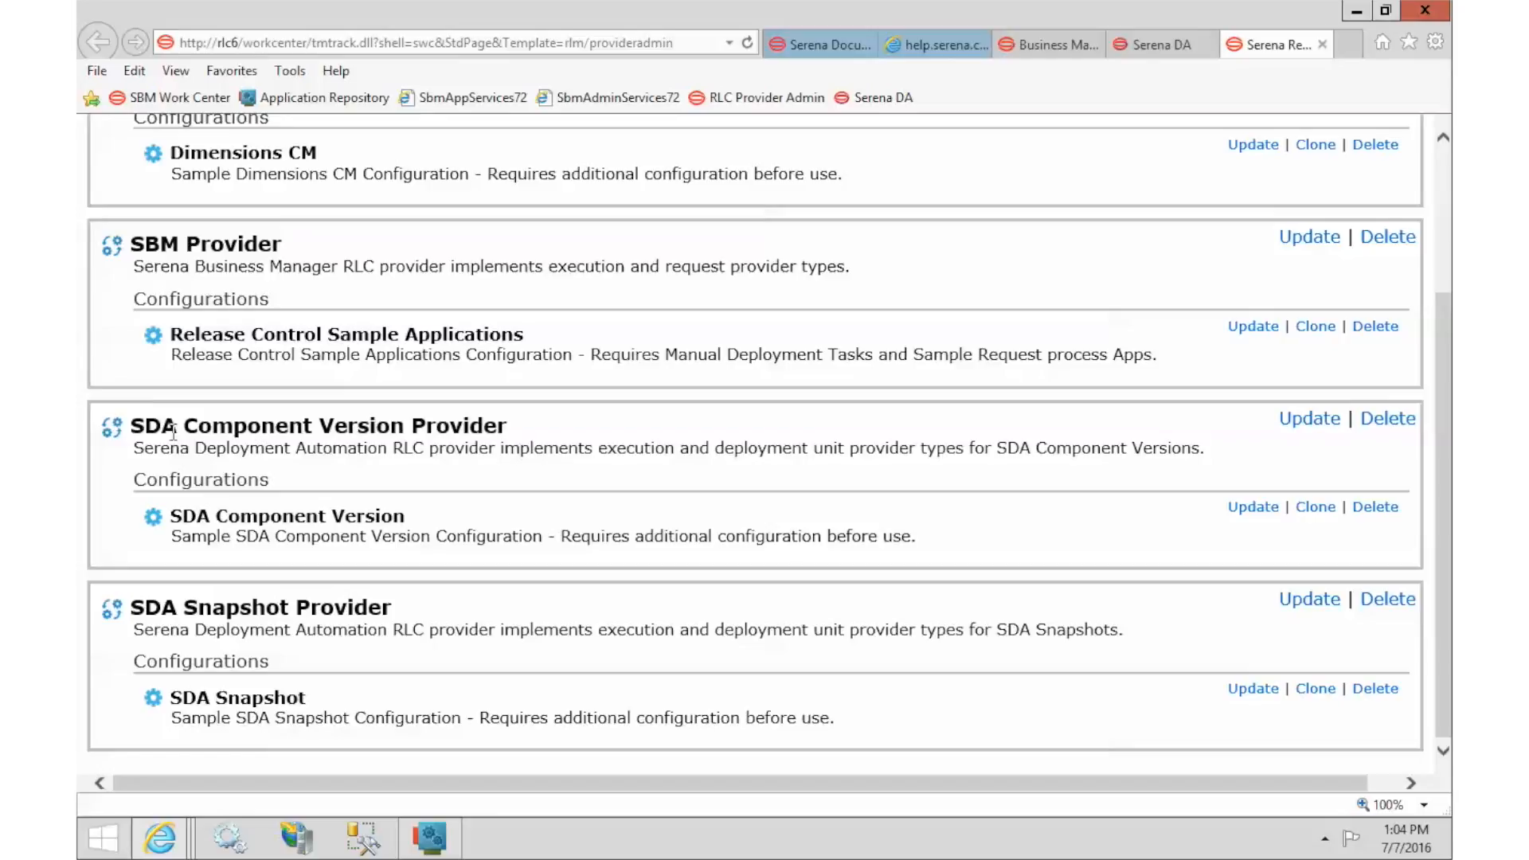
{"action": "left_click_drag", "start_coordinate": [189, 427], "coordinate": [380, 427]}
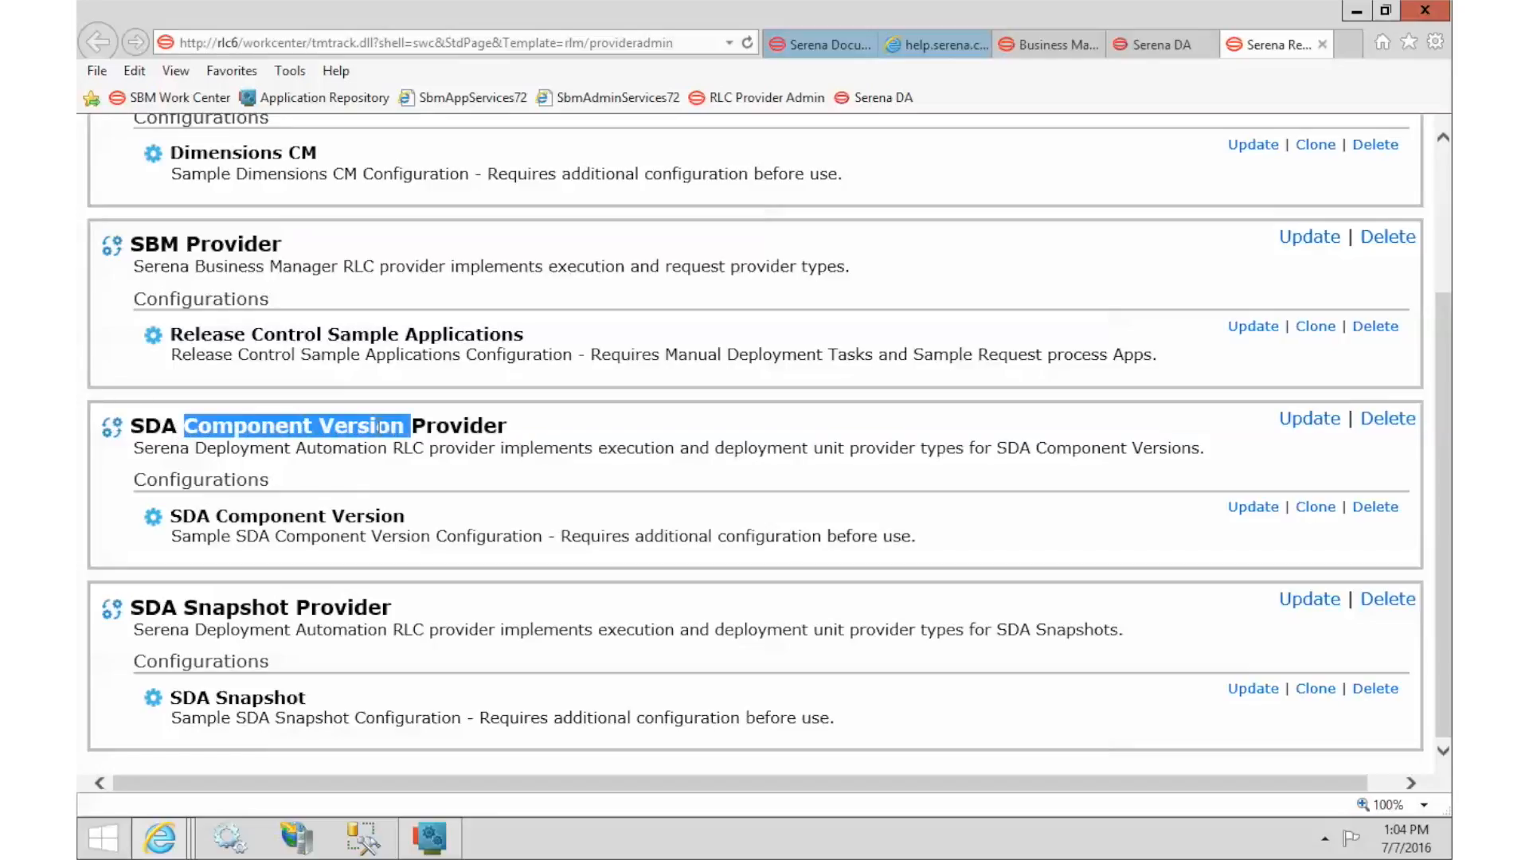
{"action": "left_click", "coordinate": [379, 427]}
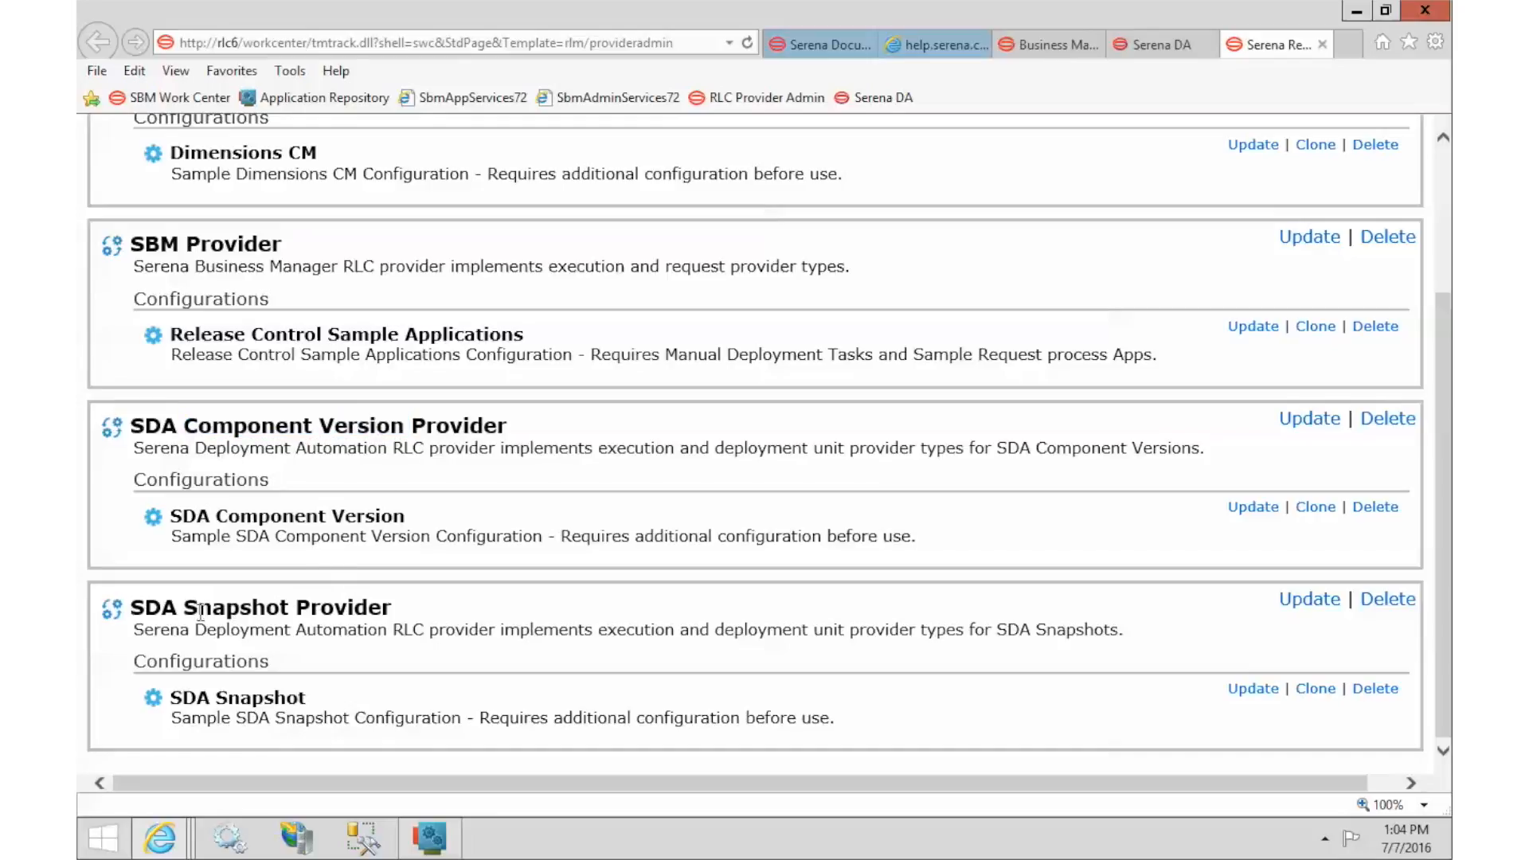
{"action": "left_click_drag", "start_coordinate": [184, 607], "coordinate": [294, 608]}
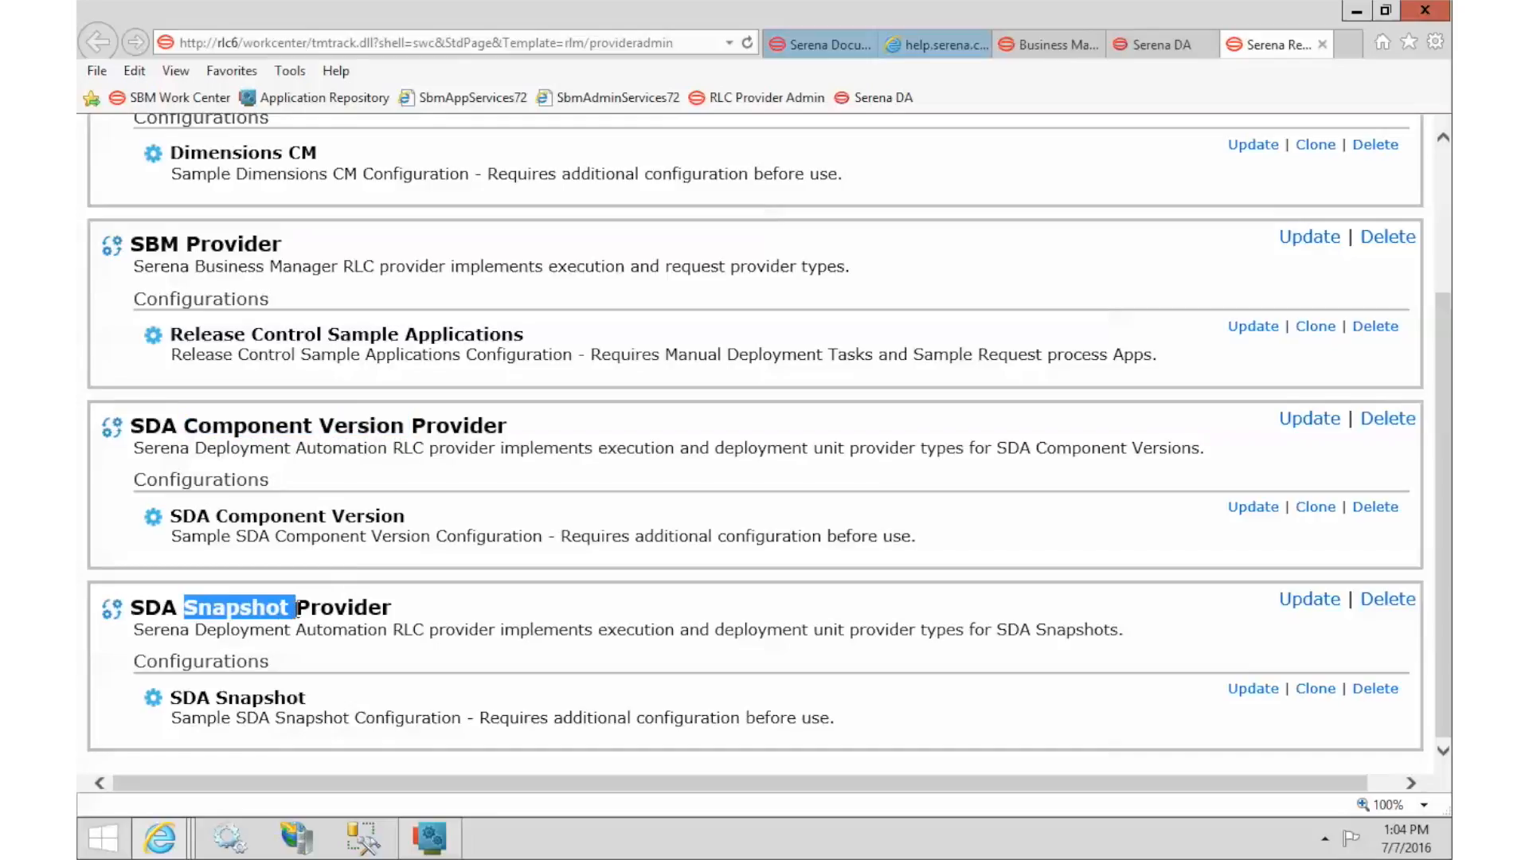
{"action": "left_click", "coordinate": [295, 609]}
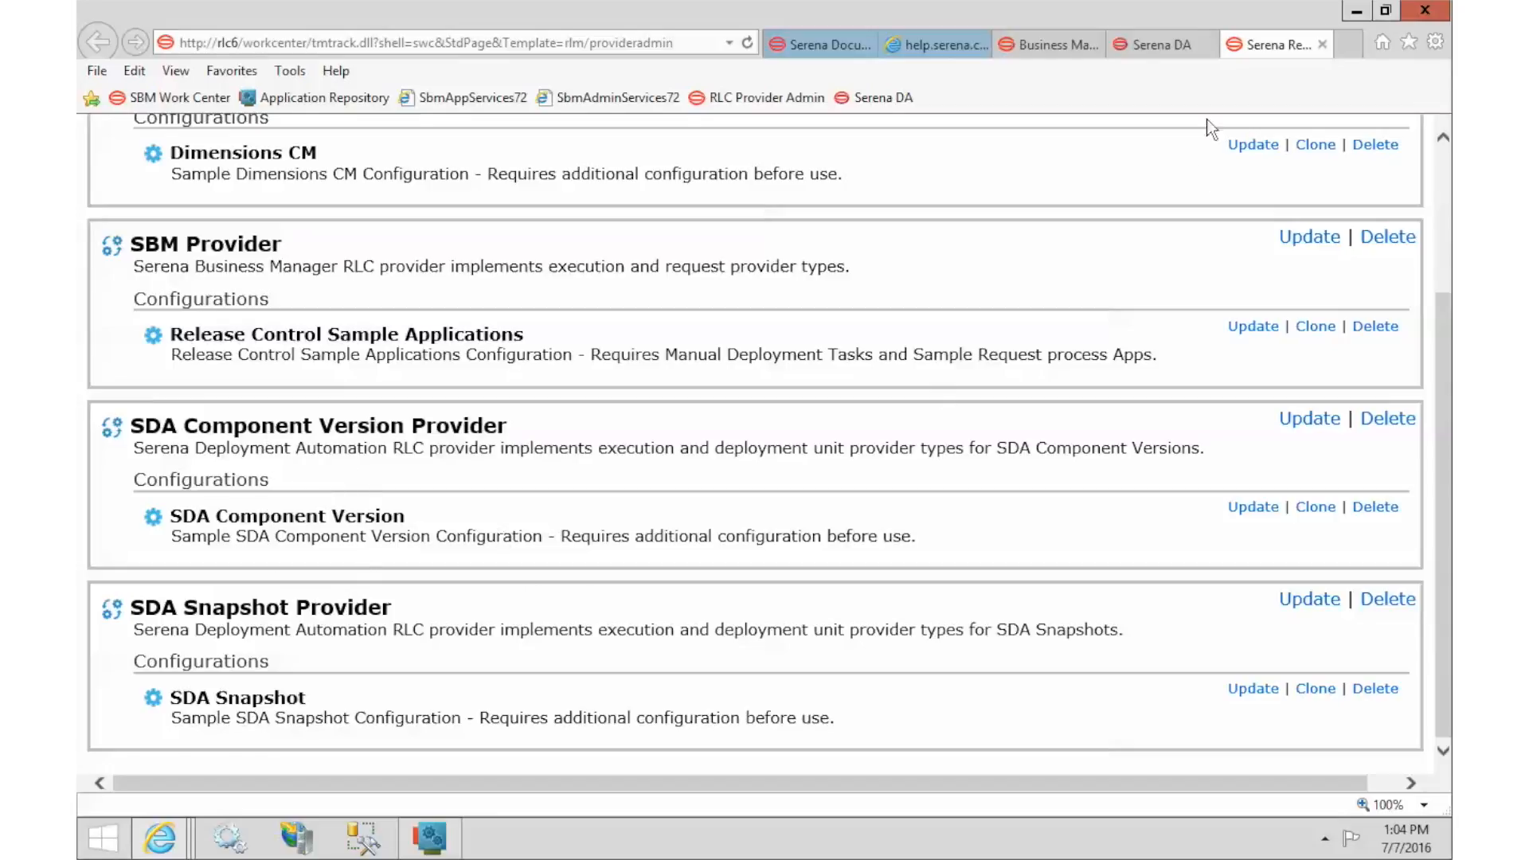
{"action": "left_click", "coordinate": [1163, 43]}
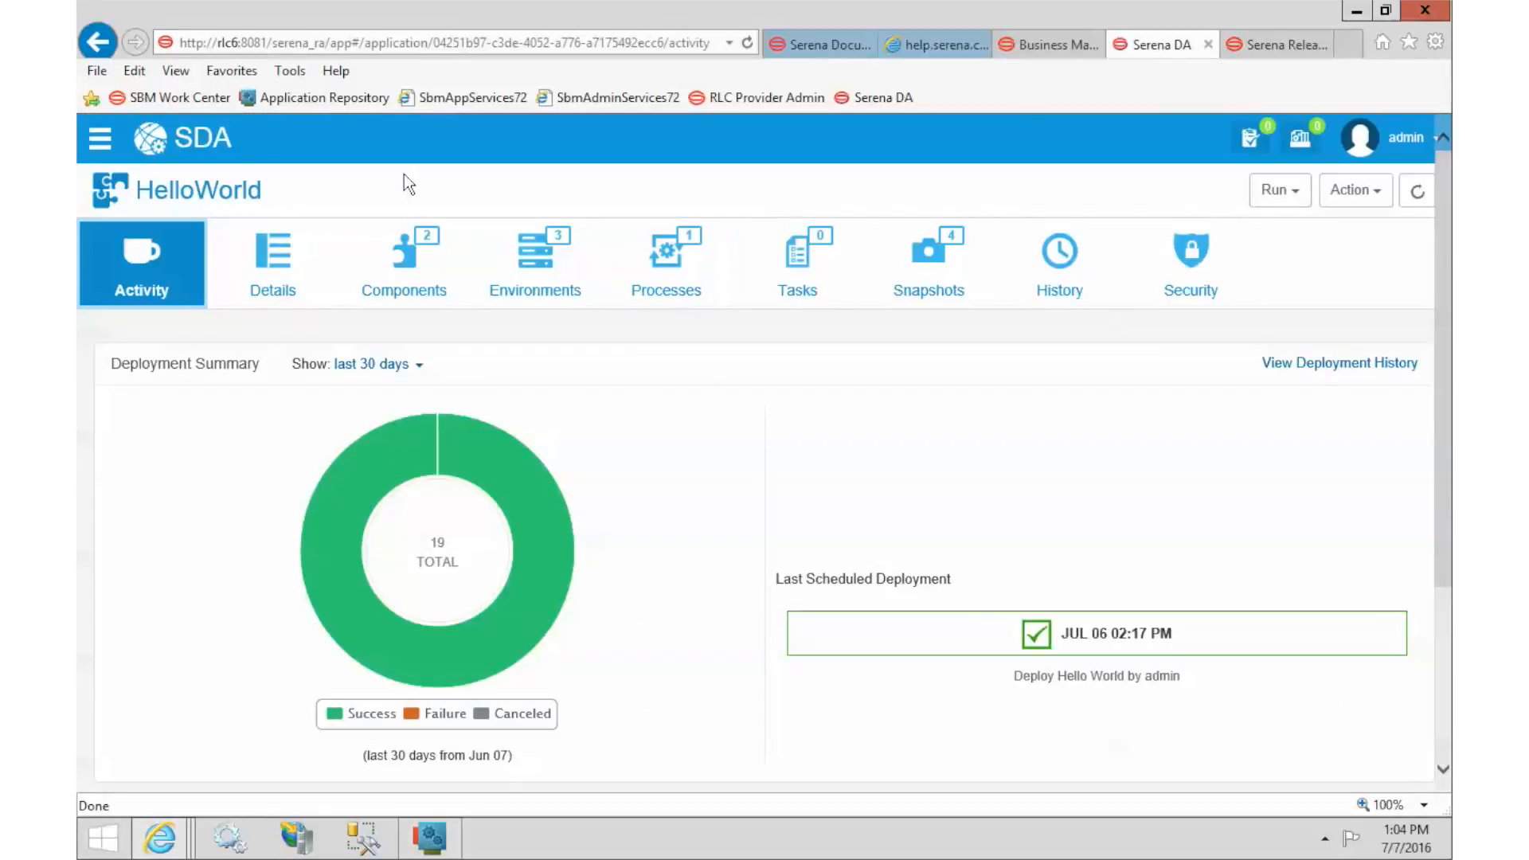
Start a HelloWorld application process run on Dev using Deploy Hello World.
{"action": "left_click", "coordinate": [1278, 191]}
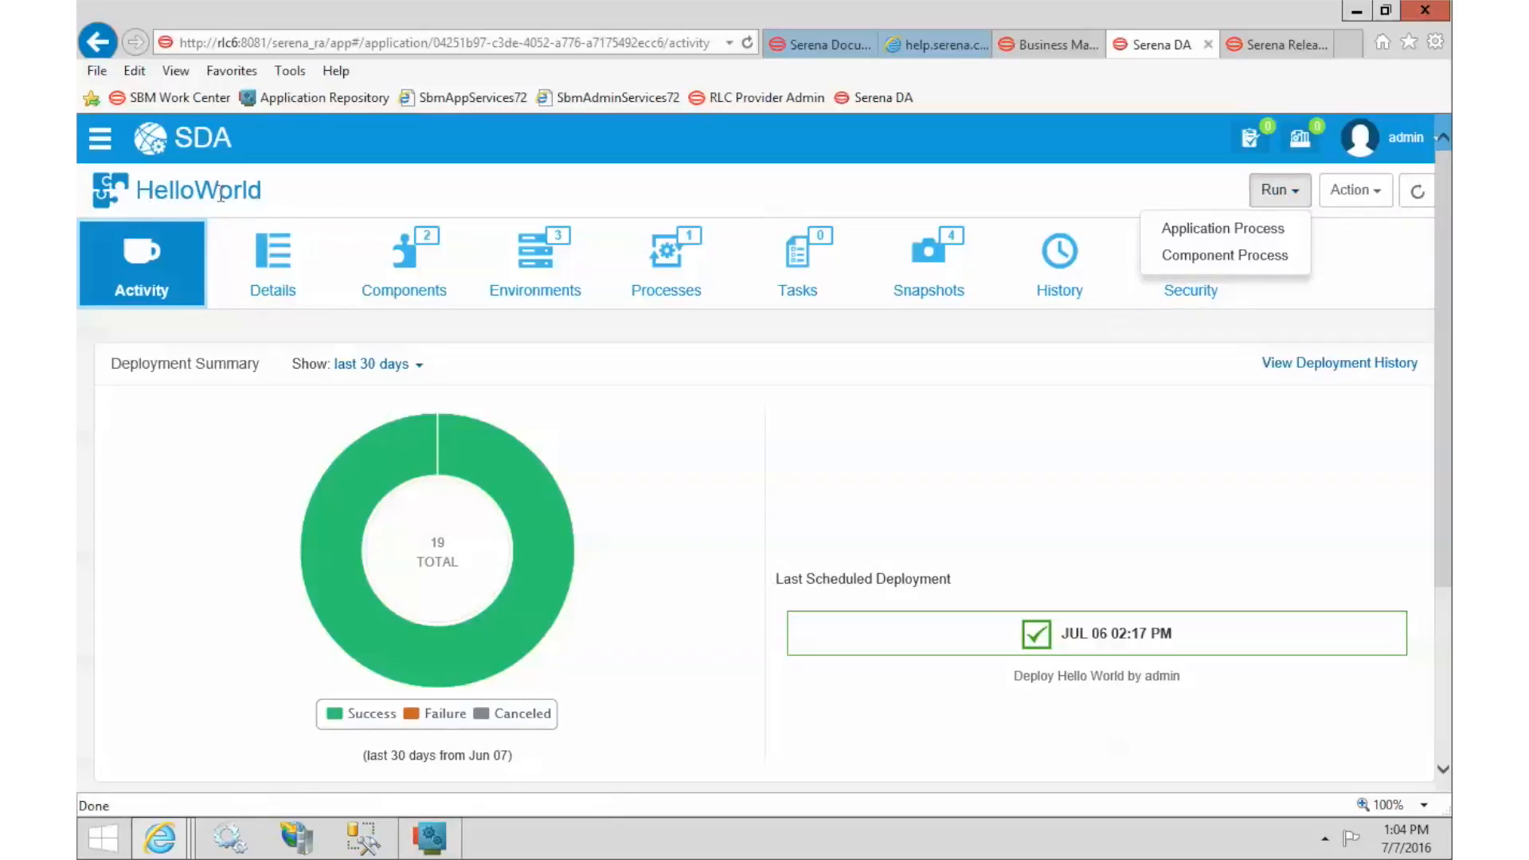
{"action": "left_click", "coordinate": [1190, 231]}
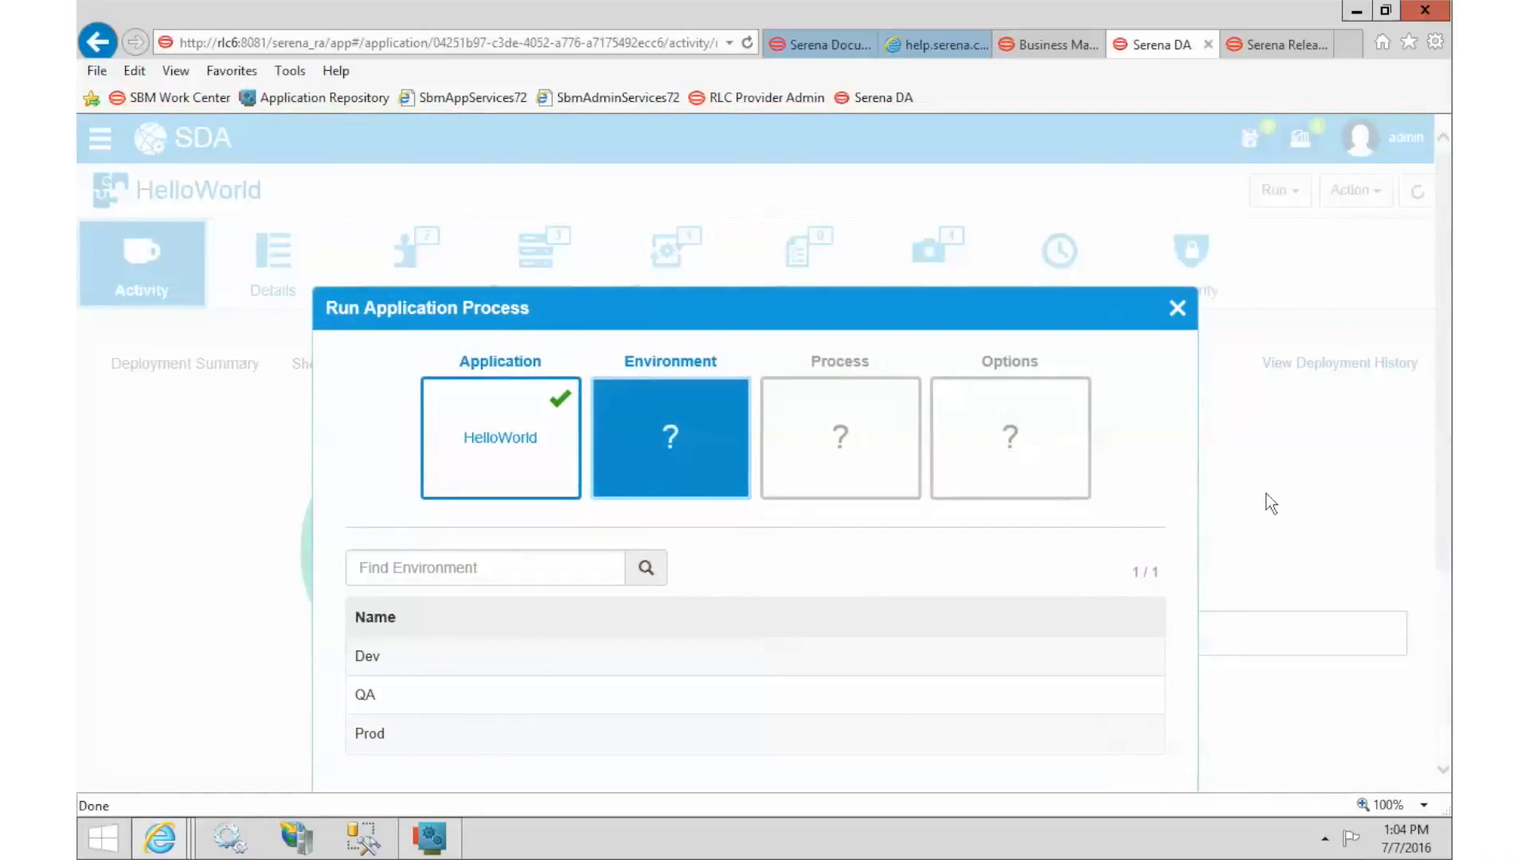
{"action": "scroll", "coordinate": [1254, 509], "scroll_direction": "down", "scroll_amount": 3}
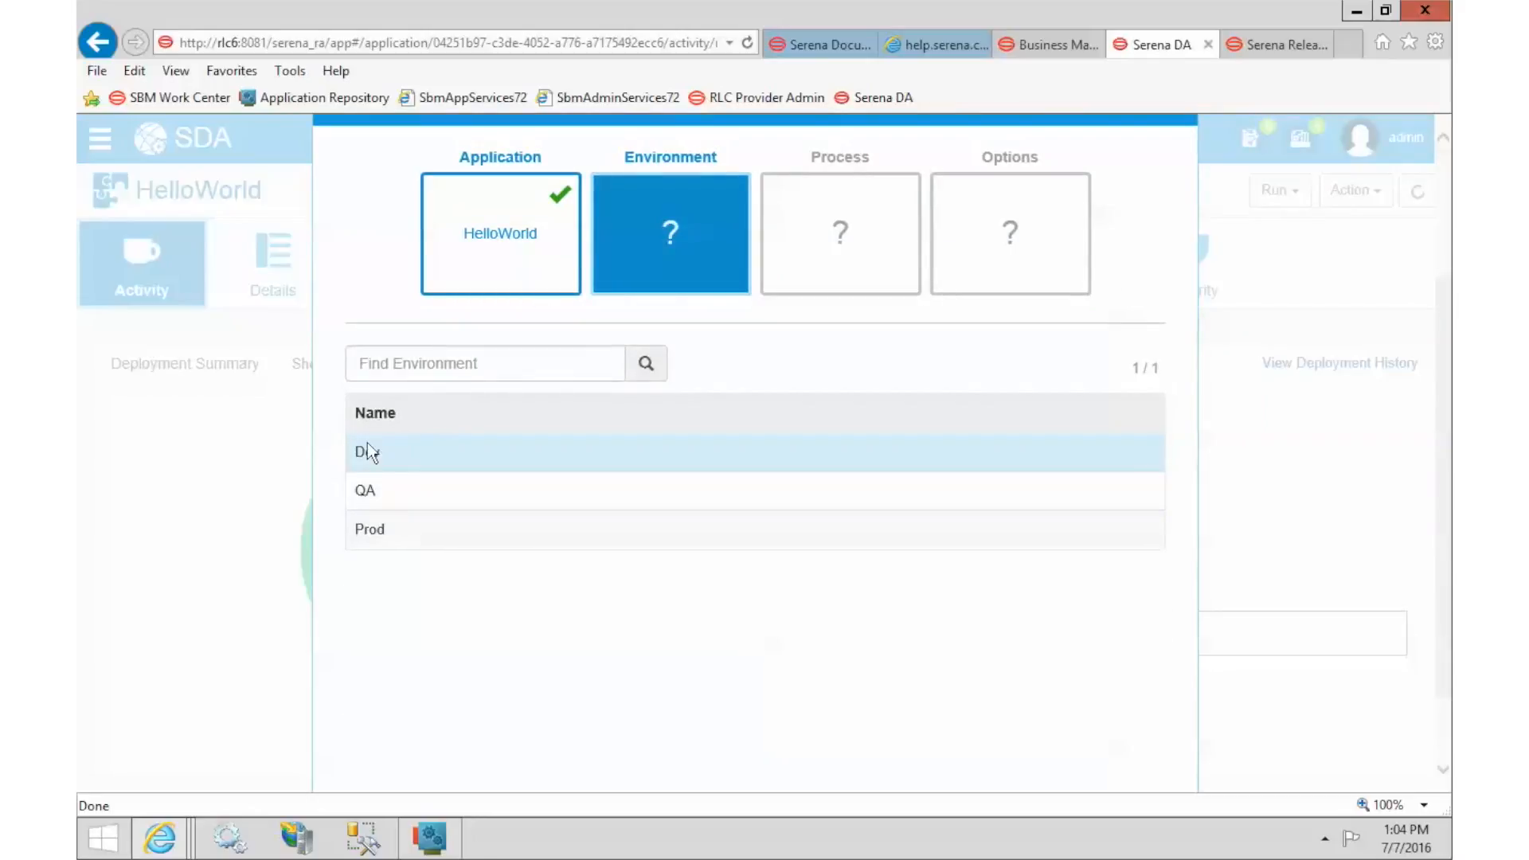
{"action": "left_click", "coordinate": [366, 451]}
{"action": "scroll", "coordinate": [988, 586], "scroll_direction": "down", "scroll_amount": 2}
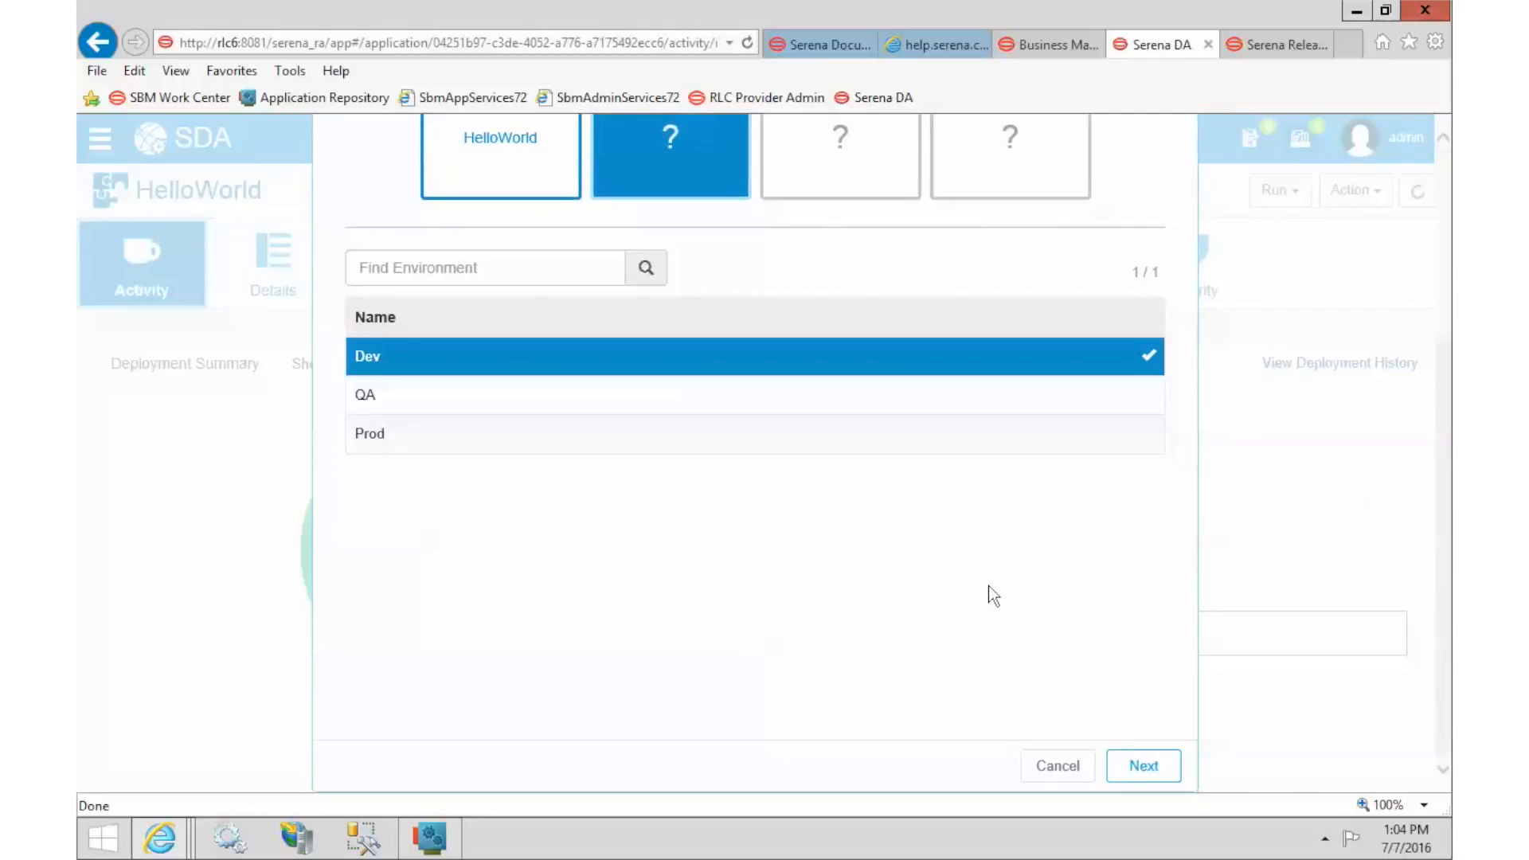
{"action": "left_click", "coordinate": [1144, 764]}
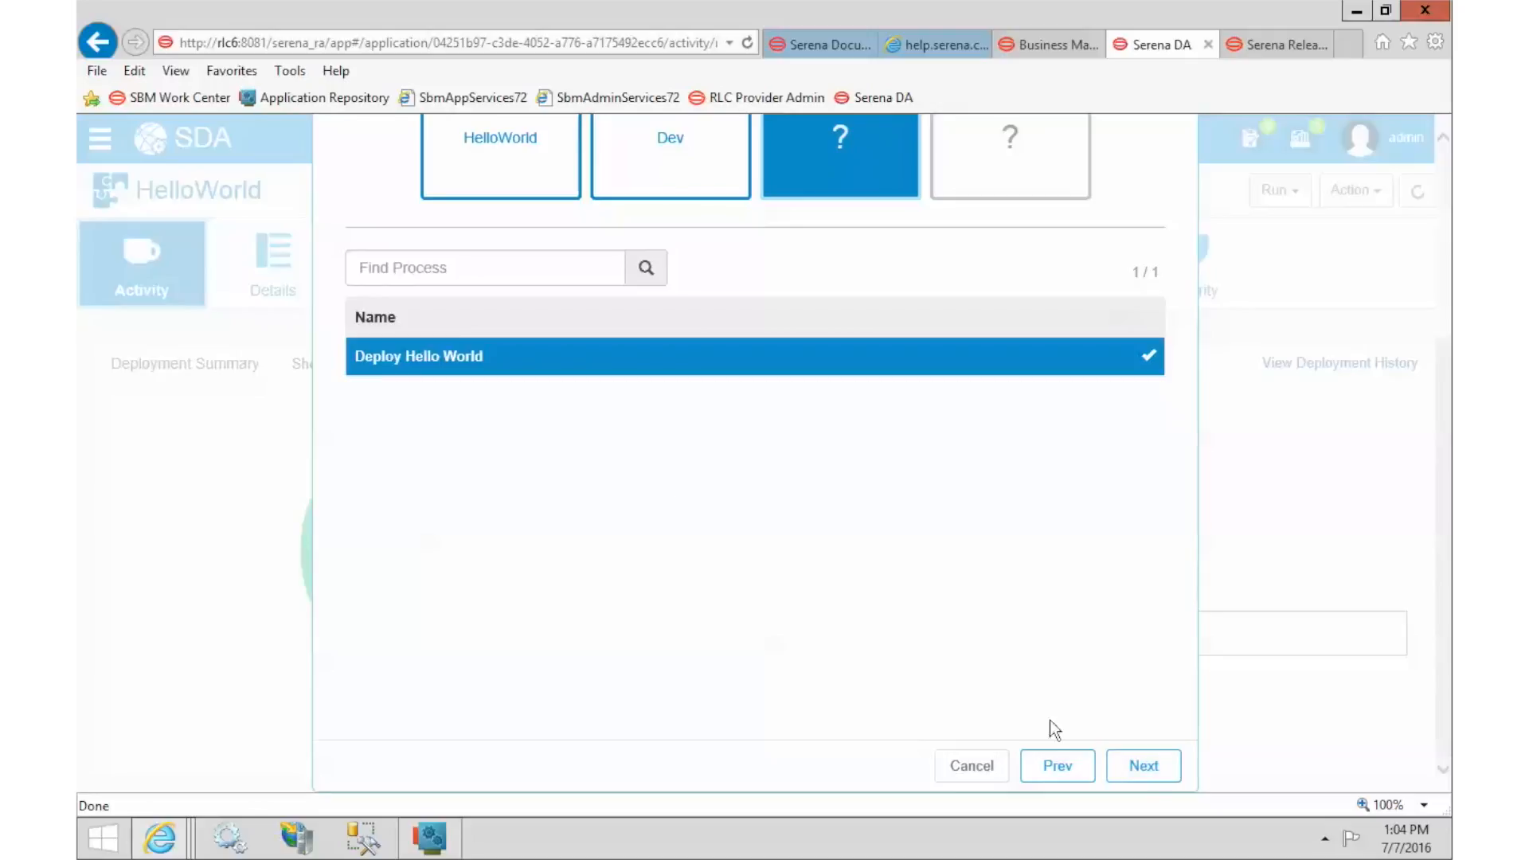
{"action": "left_click", "coordinate": [1150, 767]}
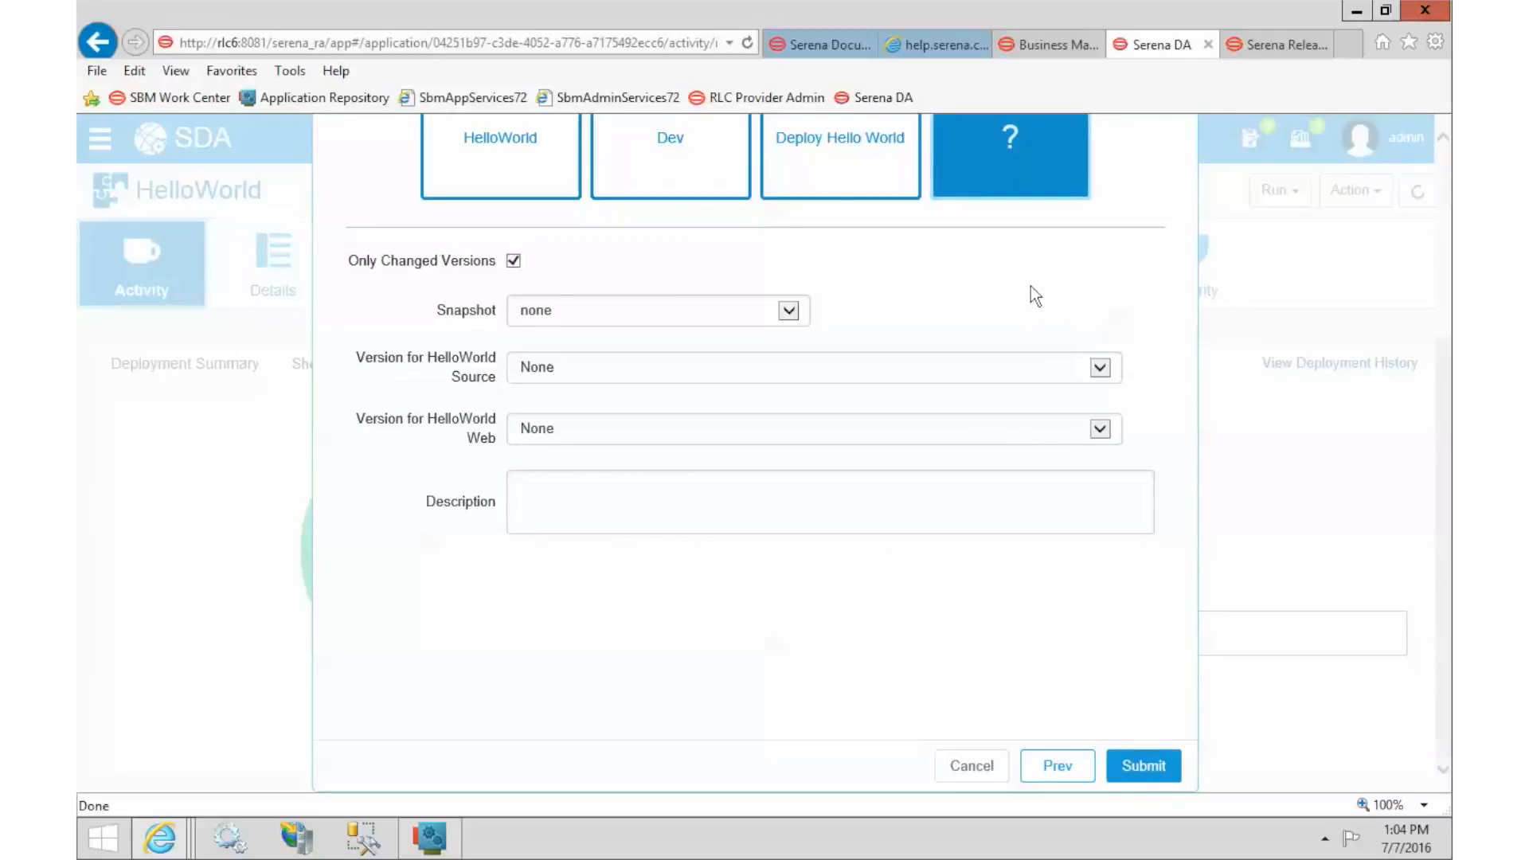
Leave the snapshot as none and set HelloWorld Source to Specific Version 3.
{"action": "scroll", "coordinate": [1030, 285], "scroll_direction": "up", "scroll_amount": 3}
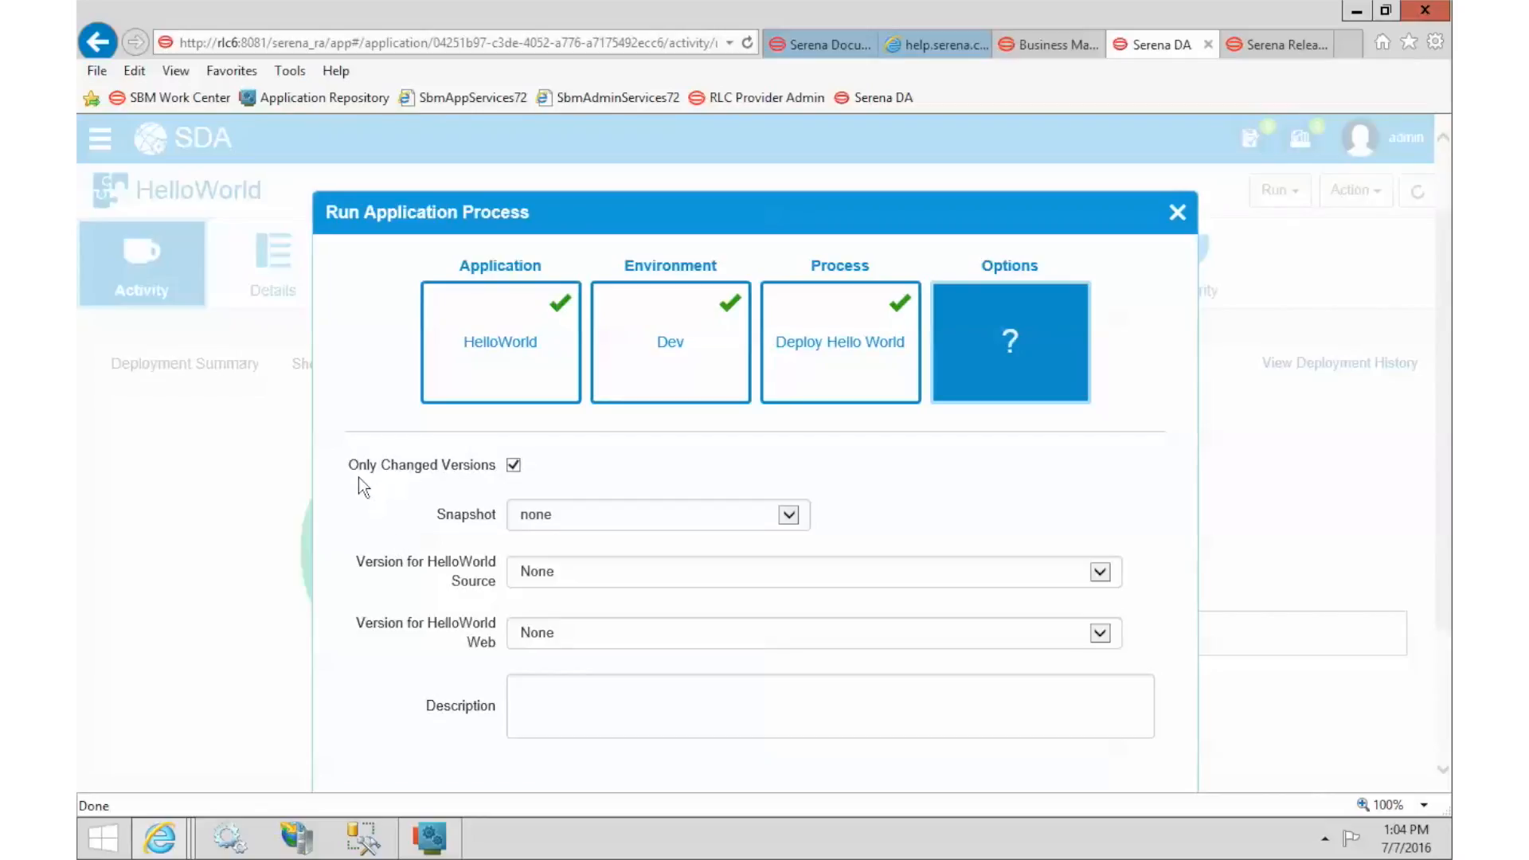
{"action": "left_click", "coordinate": [591, 515]}
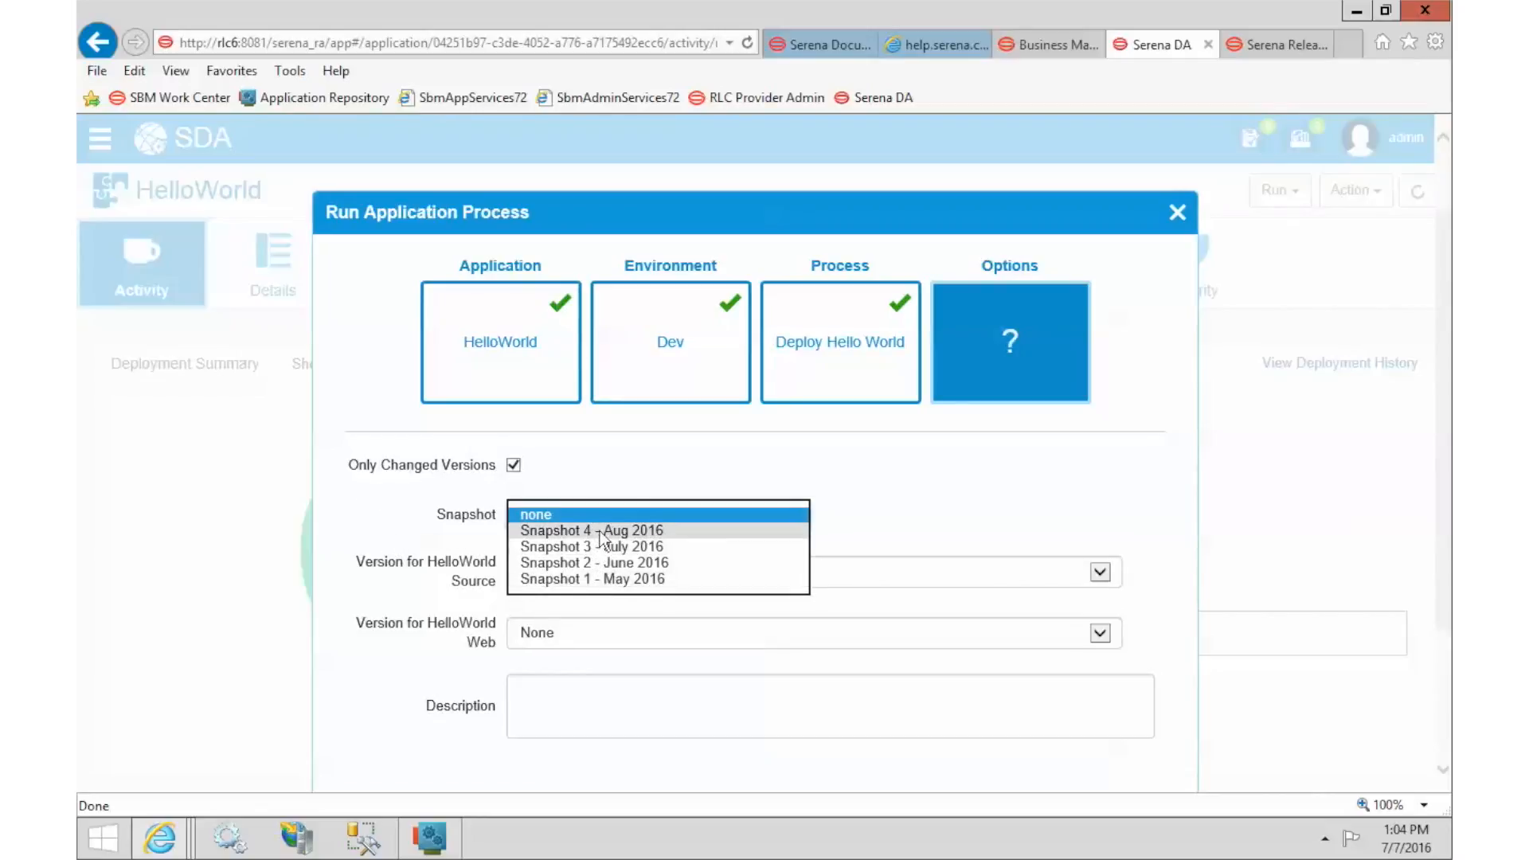
{"action": "left_click", "coordinate": [987, 489]}
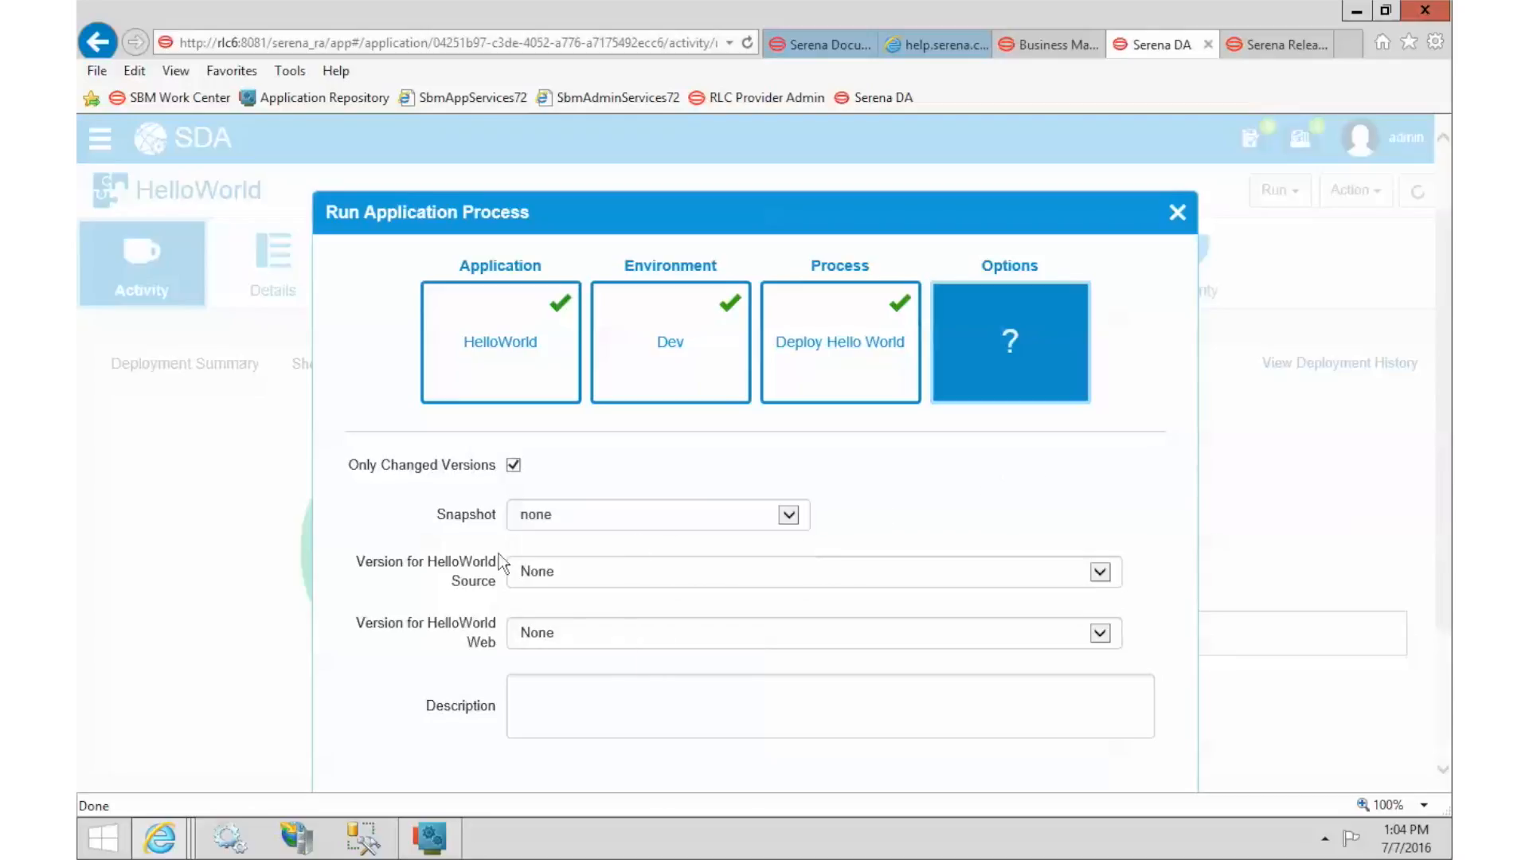
{"action": "left_click", "coordinate": [555, 571]}
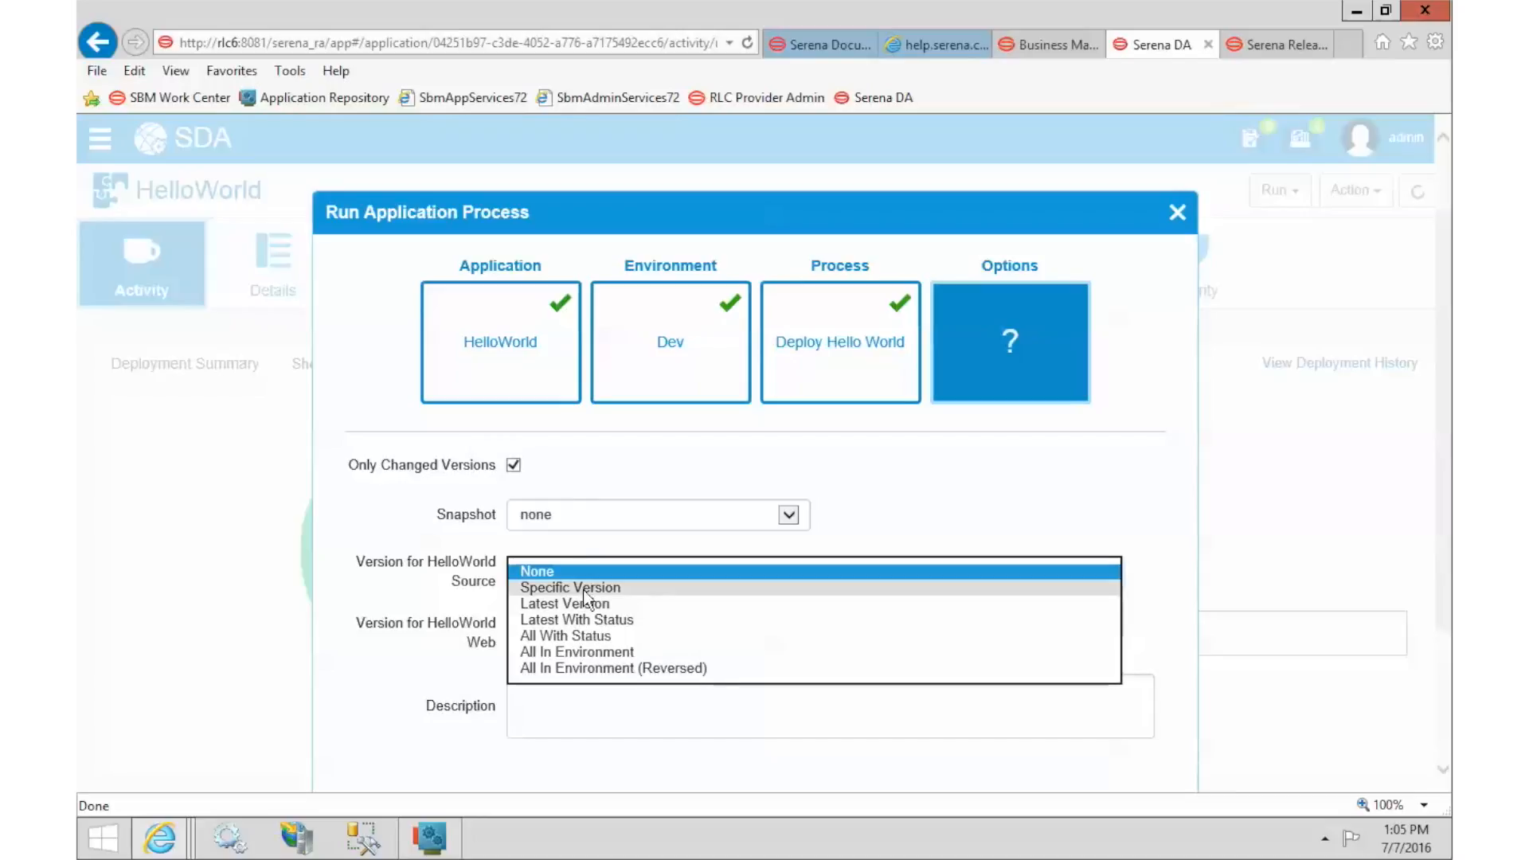
{"action": "left_click", "coordinate": [585, 589]}
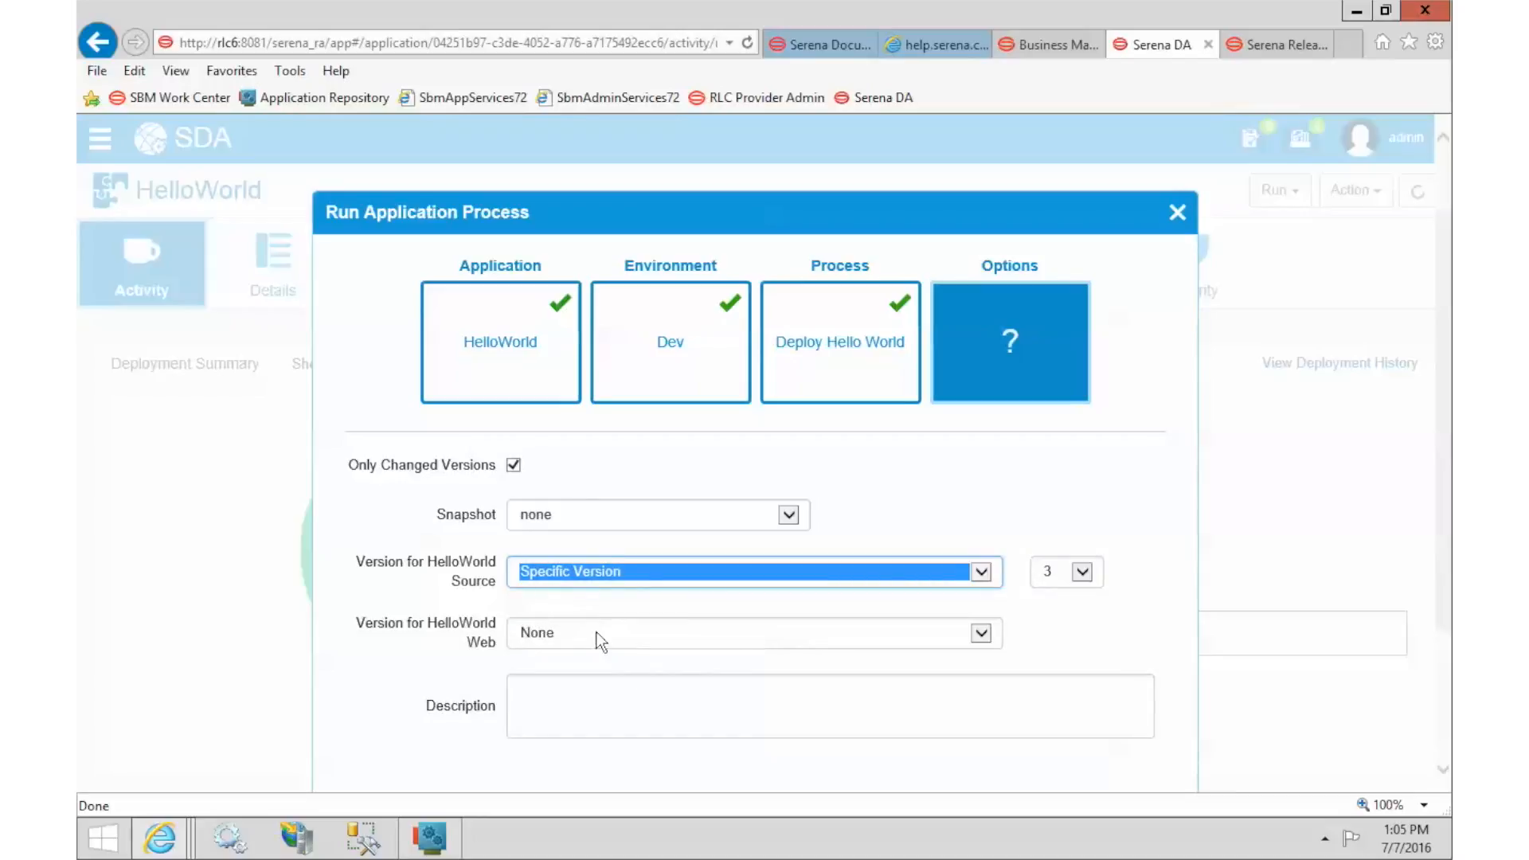
{"action": "left_click", "coordinate": [1267, 50]}
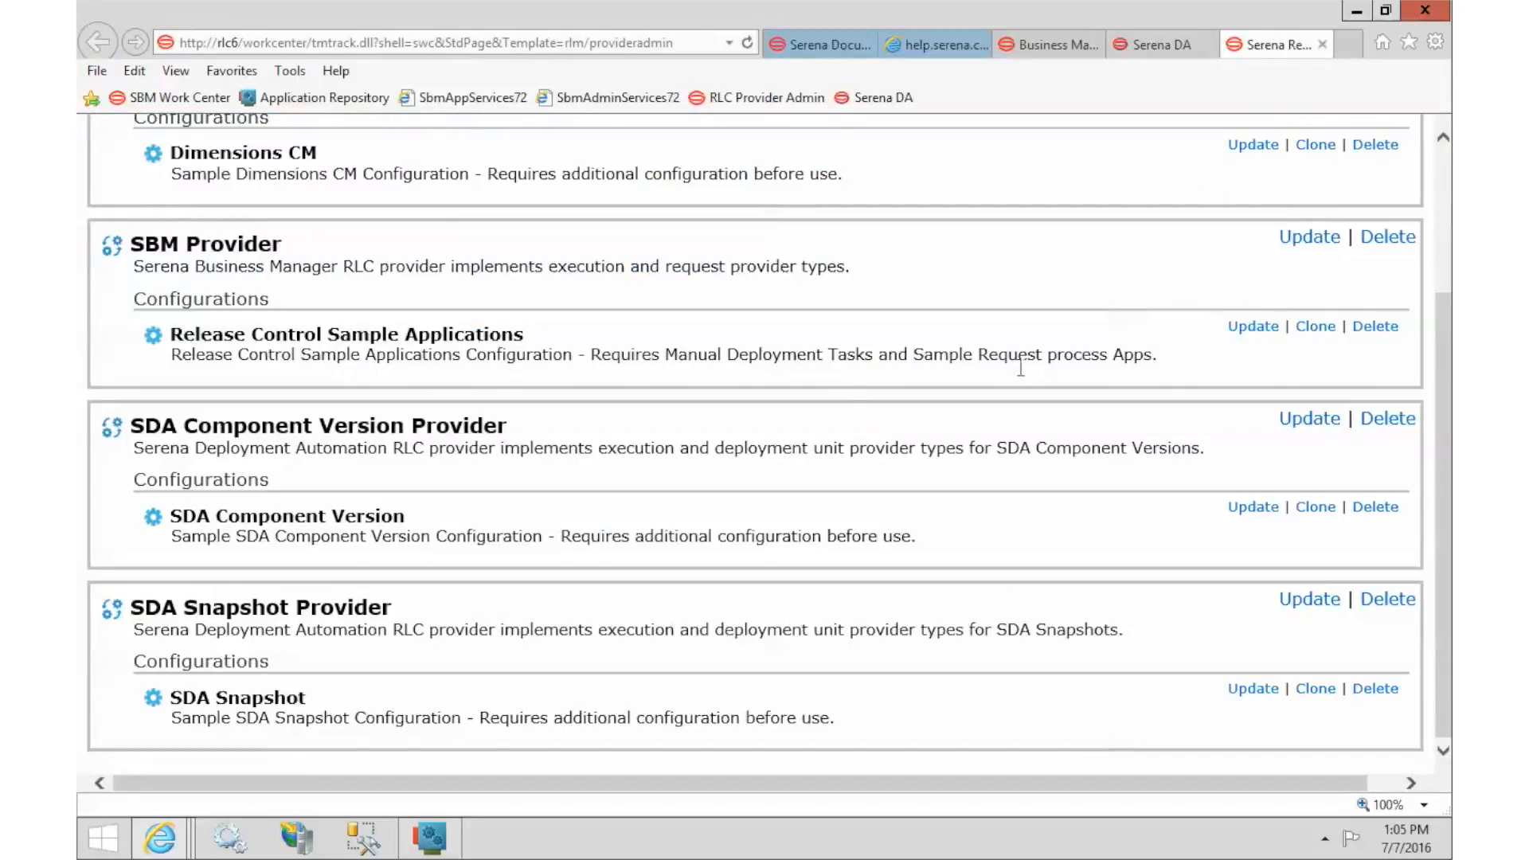
Edit the SDA Component Version configuration so its Server URL uses RLC6 on port 8081.
{"action": "left_click_drag", "start_coordinate": [198, 430], "coordinate": [350, 434]}
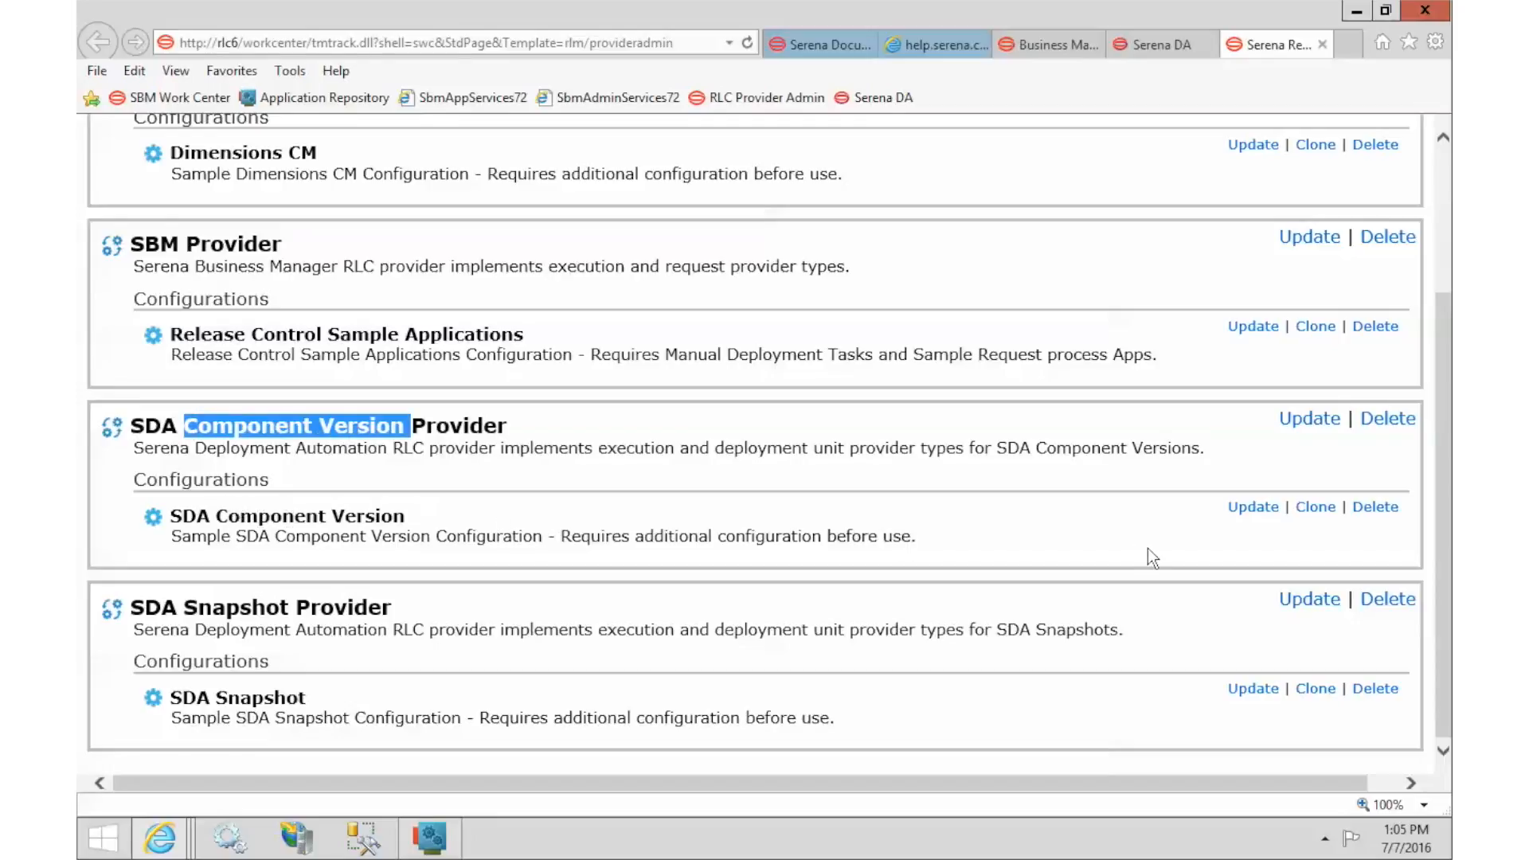
{"action": "left_click", "coordinate": [1261, 508]}
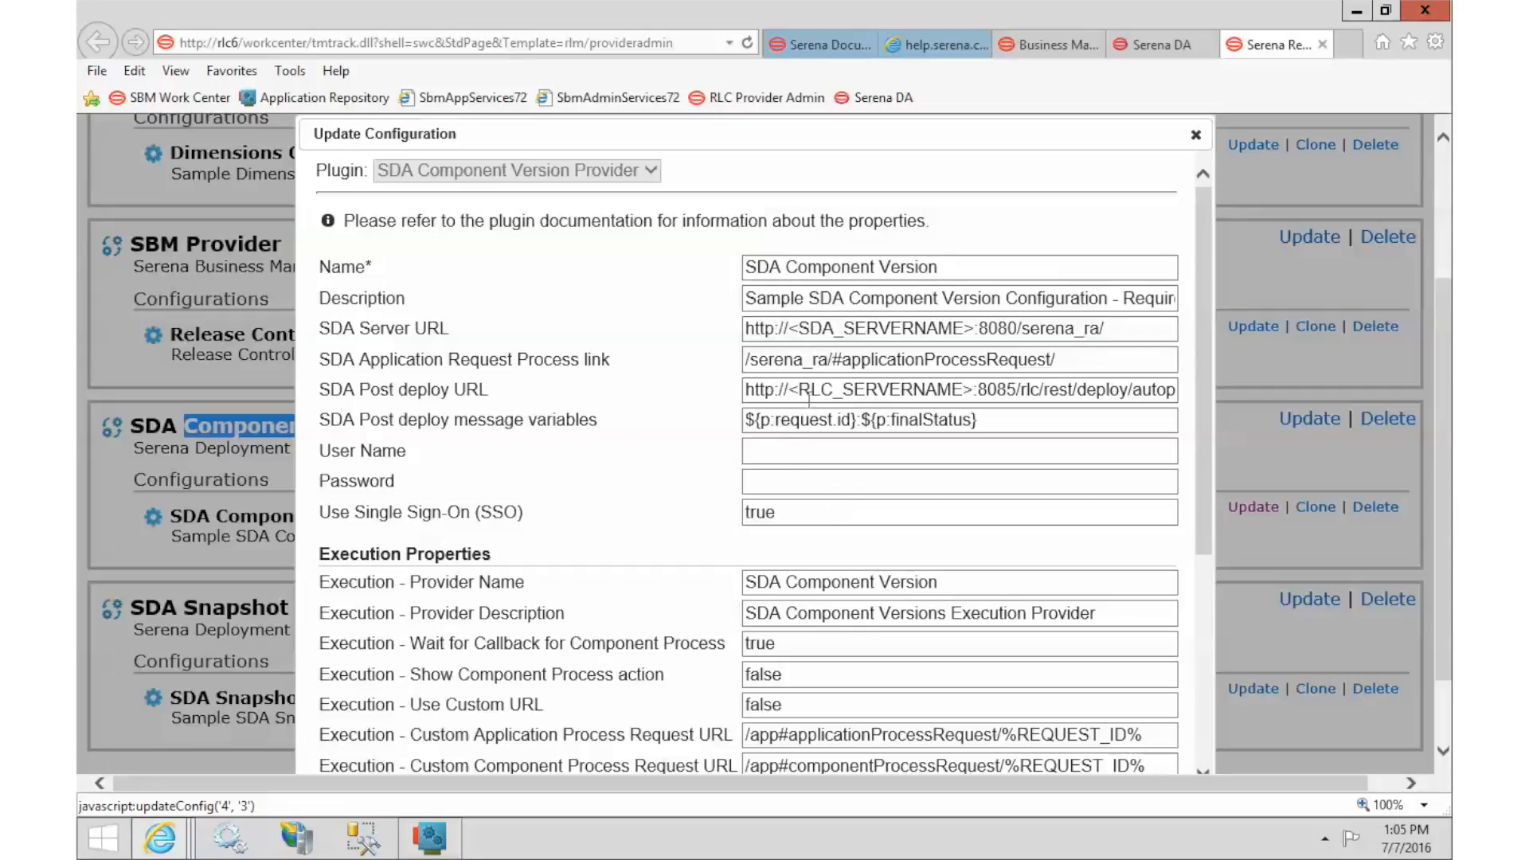
{"action": "left_click", "coordinate": [791, 328]}
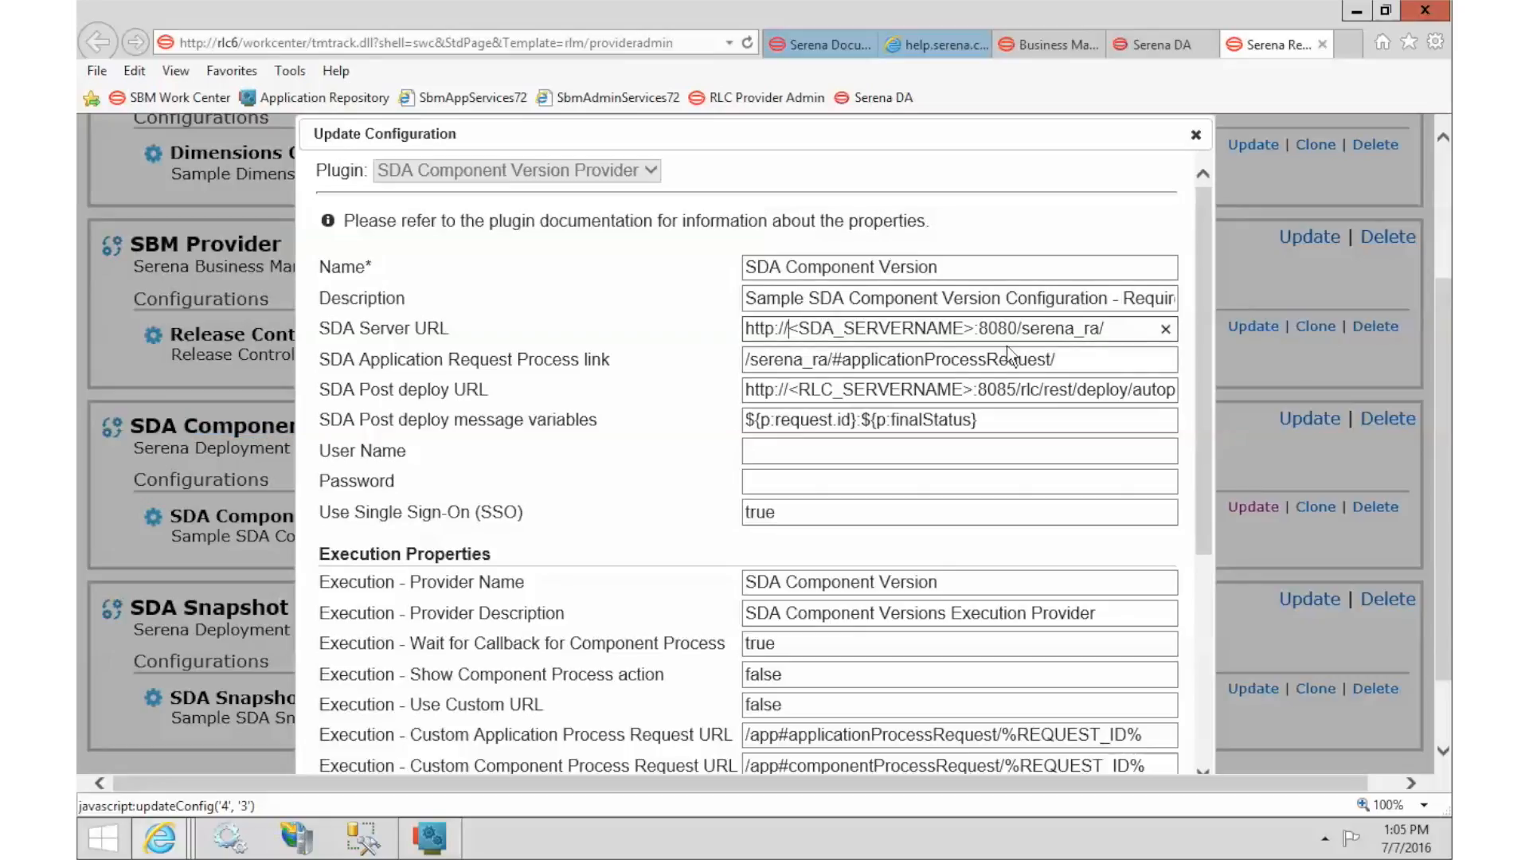
{"action": "type", "text": "RLC"}
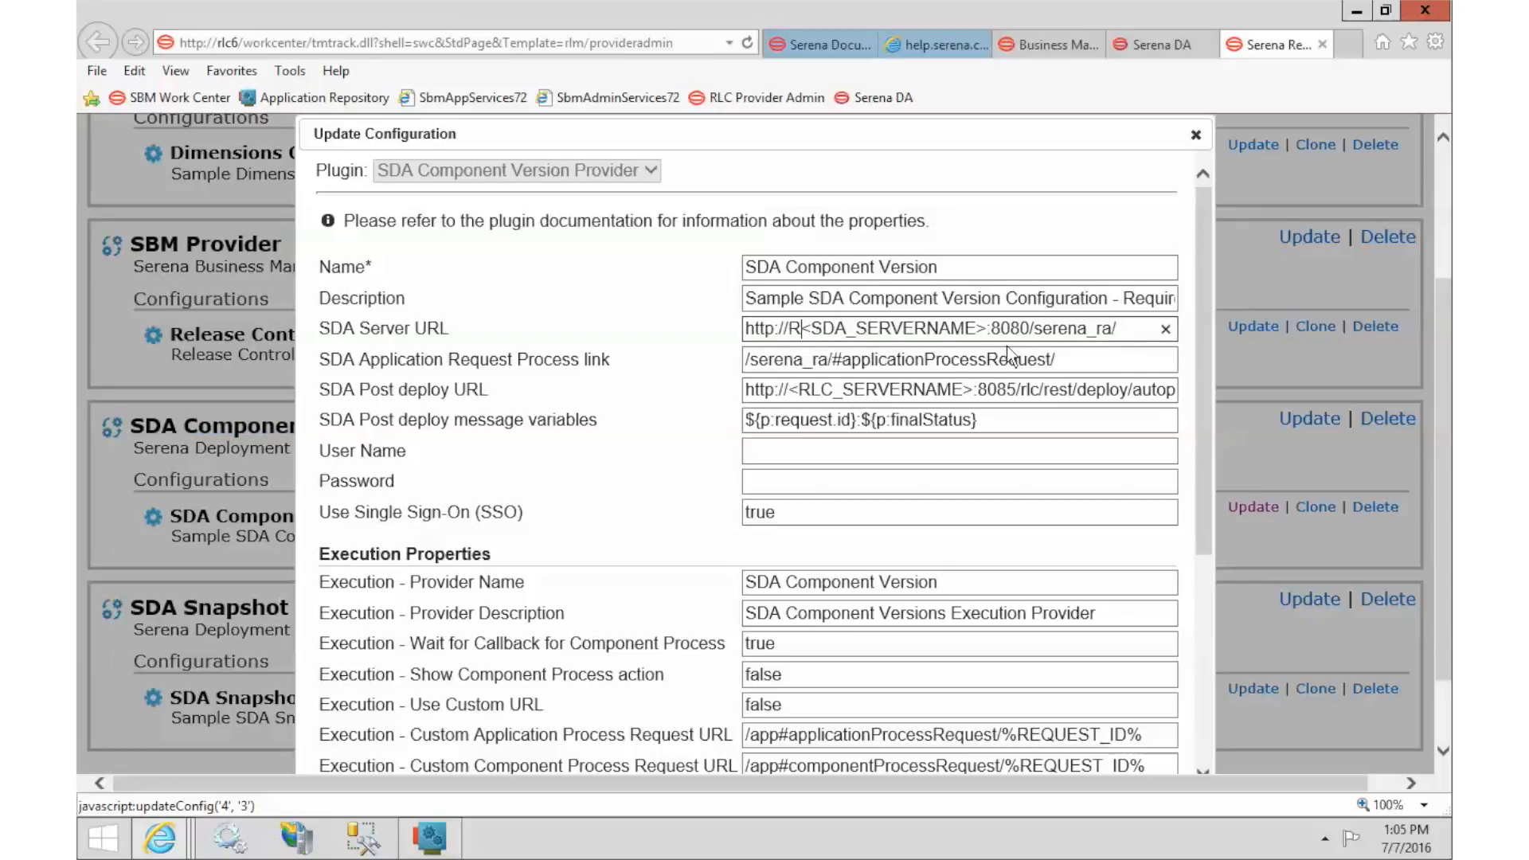
{"action": "type", "text": "6"}
{"action": "key", "text": "Delete"}
{"action": "key", "text": "Delete"}
{"action": "key", "text": "Delete"}
{"action": "key", "text": "Delete"}
{"action": "key", "text": "Delete"}
{"action": "key", "text": "Delete"}
{"action": "key", "text": "Delete"}
{"action": "key", "text": "Delete"}
{"action": "key", "text": "Delete"}
{"action": "key", "text": "Delete"}
{"action": "key", "text": "Delete"}
{"action": "key", "text": "Delete"}
{"action": "key", "text": "Delete"}
{"action": "key", "text": "Delete"}
{"action": "key", "text": "Delete"}
{"action": "key", "text": "Delete"}
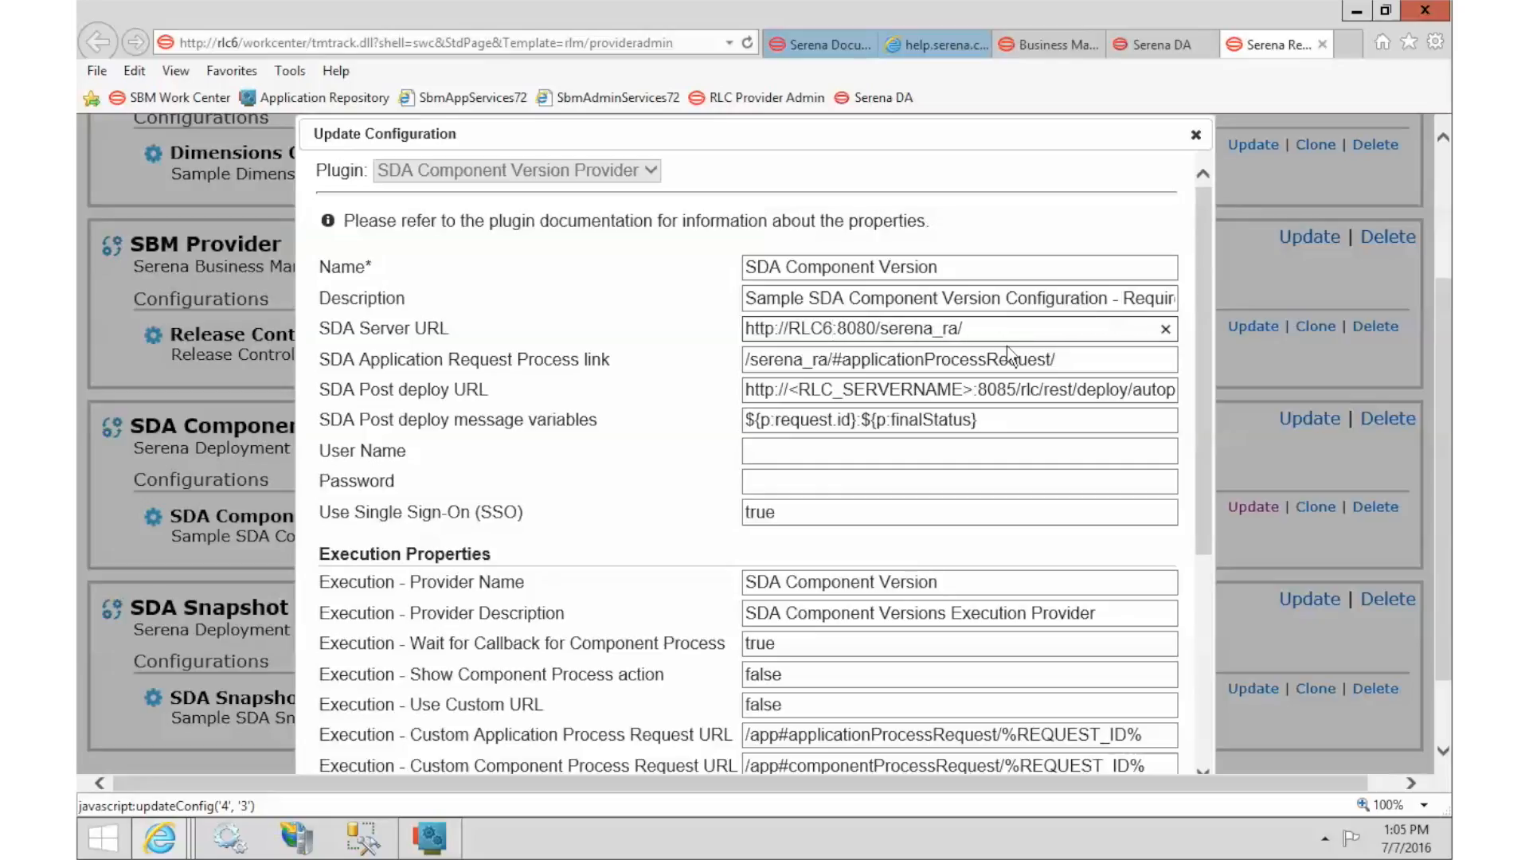
{"action": "key", "text": "Right"}
{"action": "key", "text": "Right"}
{"action": "key", "text": "Right"}
{"action": "key", "text": "Delete"}
{"action": "type", "text": "1"}
Replace the server-name placeholder in the SDA Post deploy URL with RLC6.
{"action": "left_click", "coordinate": [794, 393]}
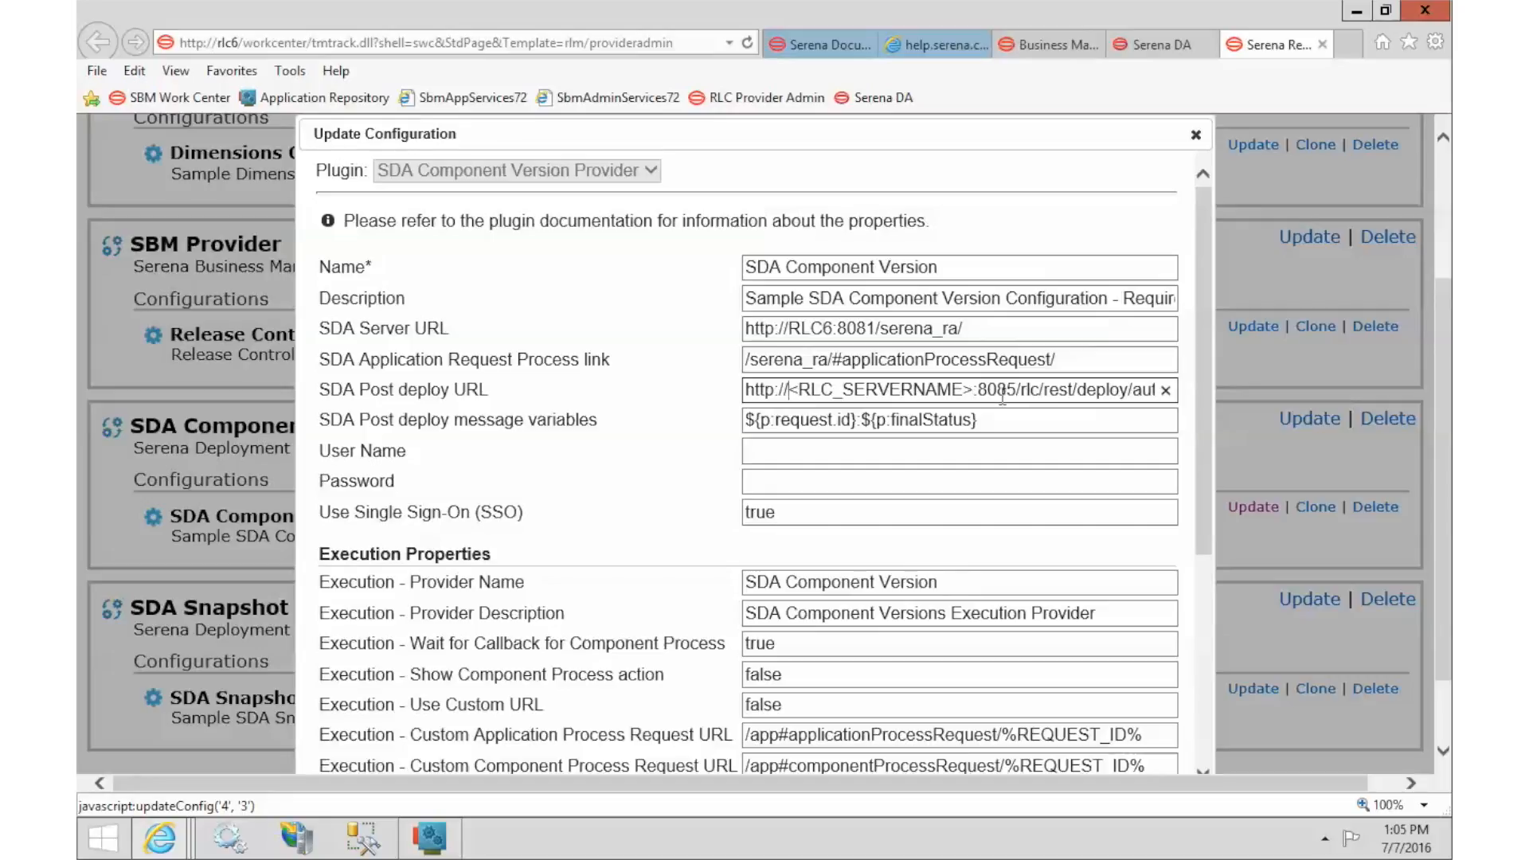
{"action": "type", "text": "RLC"}
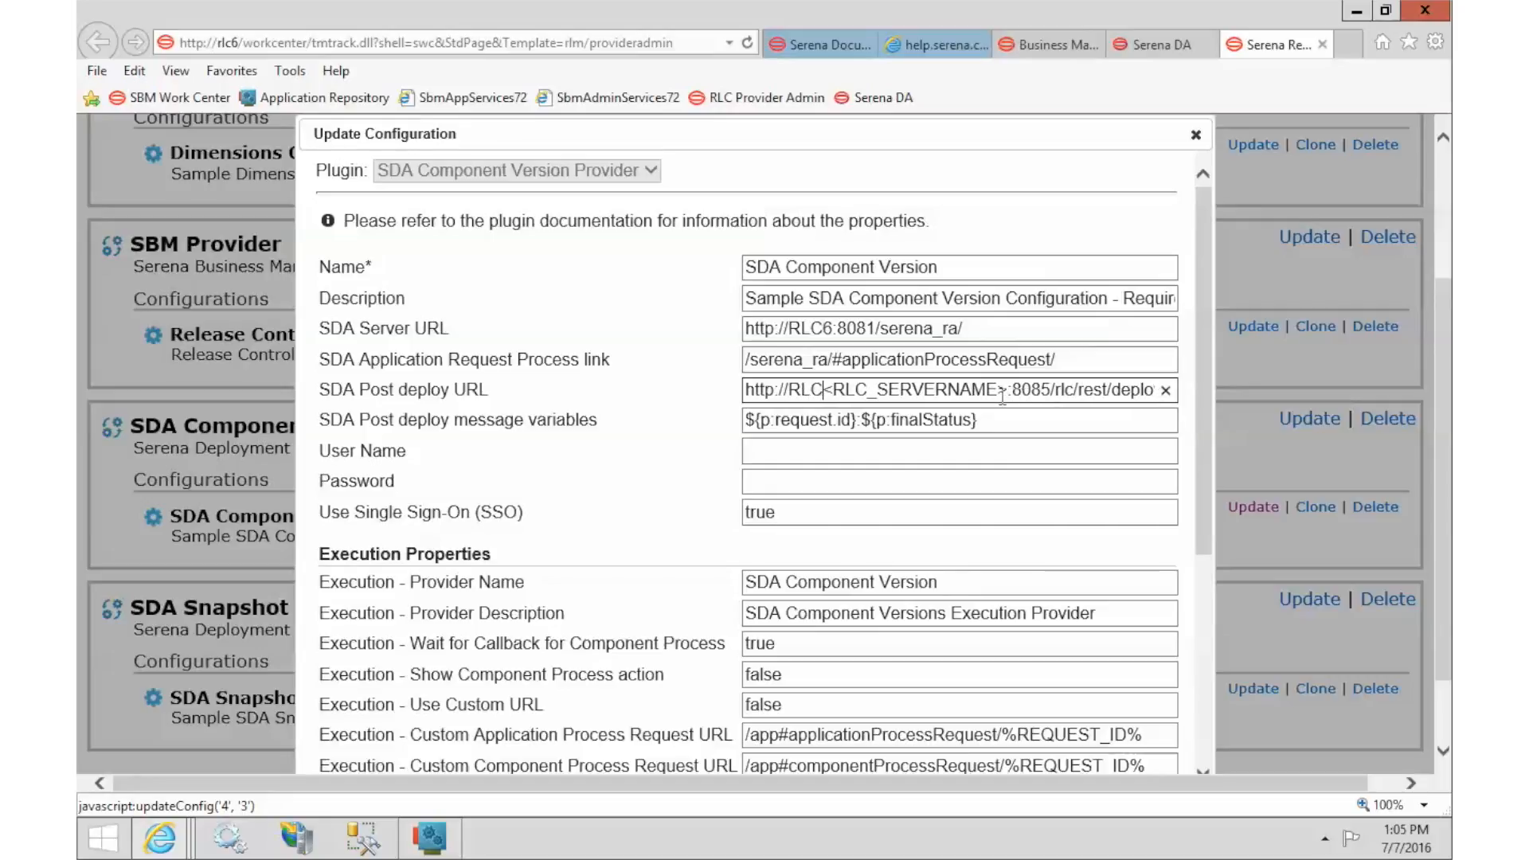
{"action": "type", "text": "6"}
{"action": "key", "text": "Delete"}
{"action": "key", "text": "Delete"}
{"action": "key", "text": "Delete"}
{"action": "key", "text": "Delete"}
{"action": "key", "text": "Delete"}
{"action": "key", "text": "Delete"}
{"action": "key", "text": "Delete"}
{"action": "key", "text": "Delete"}
{"action": "key", "text": "Delete"}
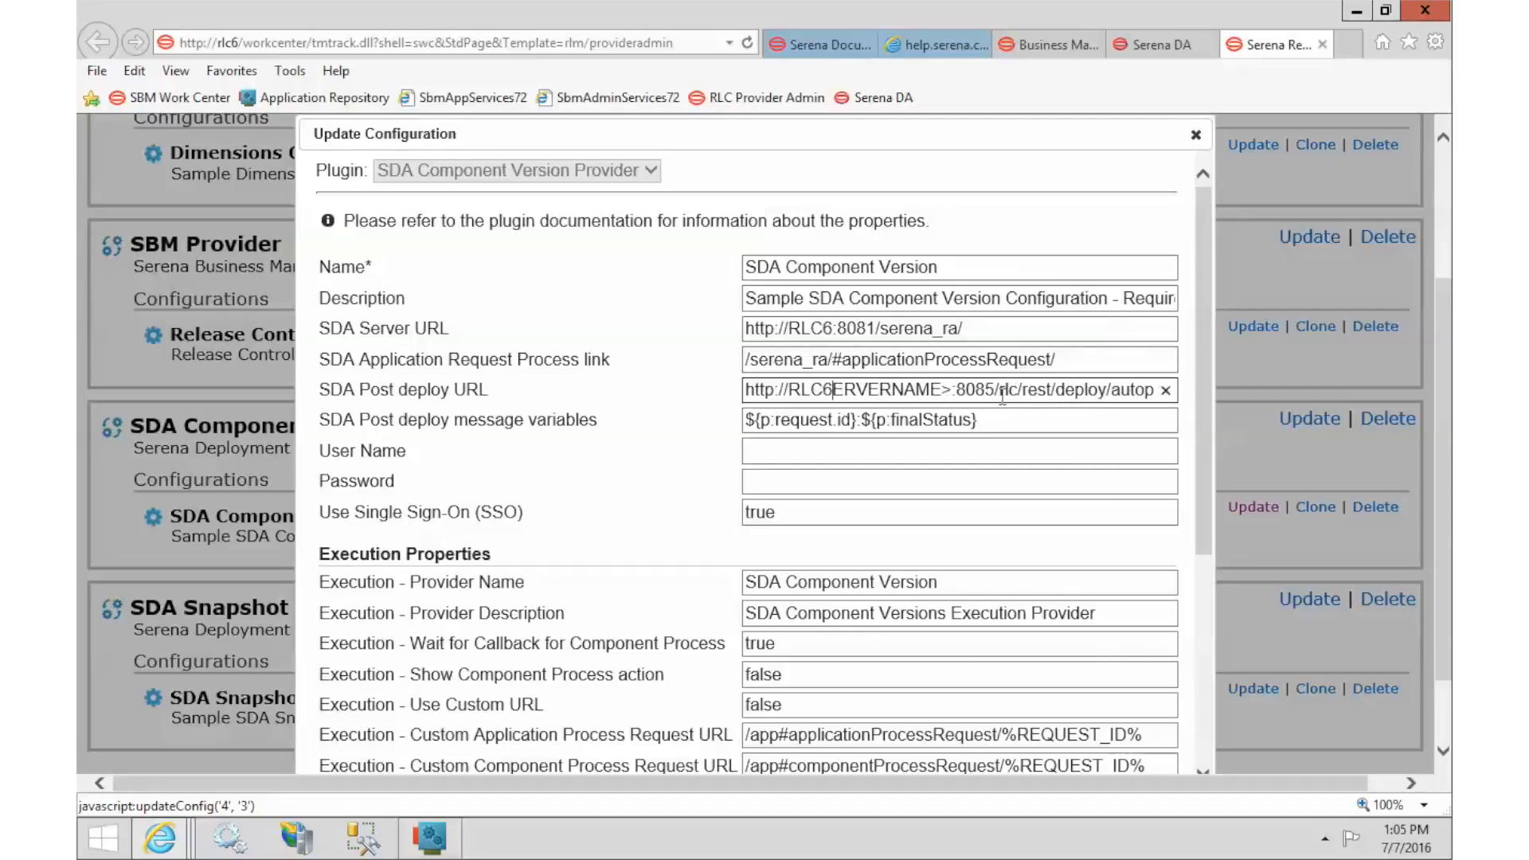
{"action": "key", "text": "Delete"}
{"action": "key", "text": "Delete"}
{"action": "key", "text": "Delete"}
{"action": "key", "text": "Delete"}
{"action": "key", "text": "Delete"}
{"action": "key", "text": "Delete"}
{"action": "key", "text": "Delete"}
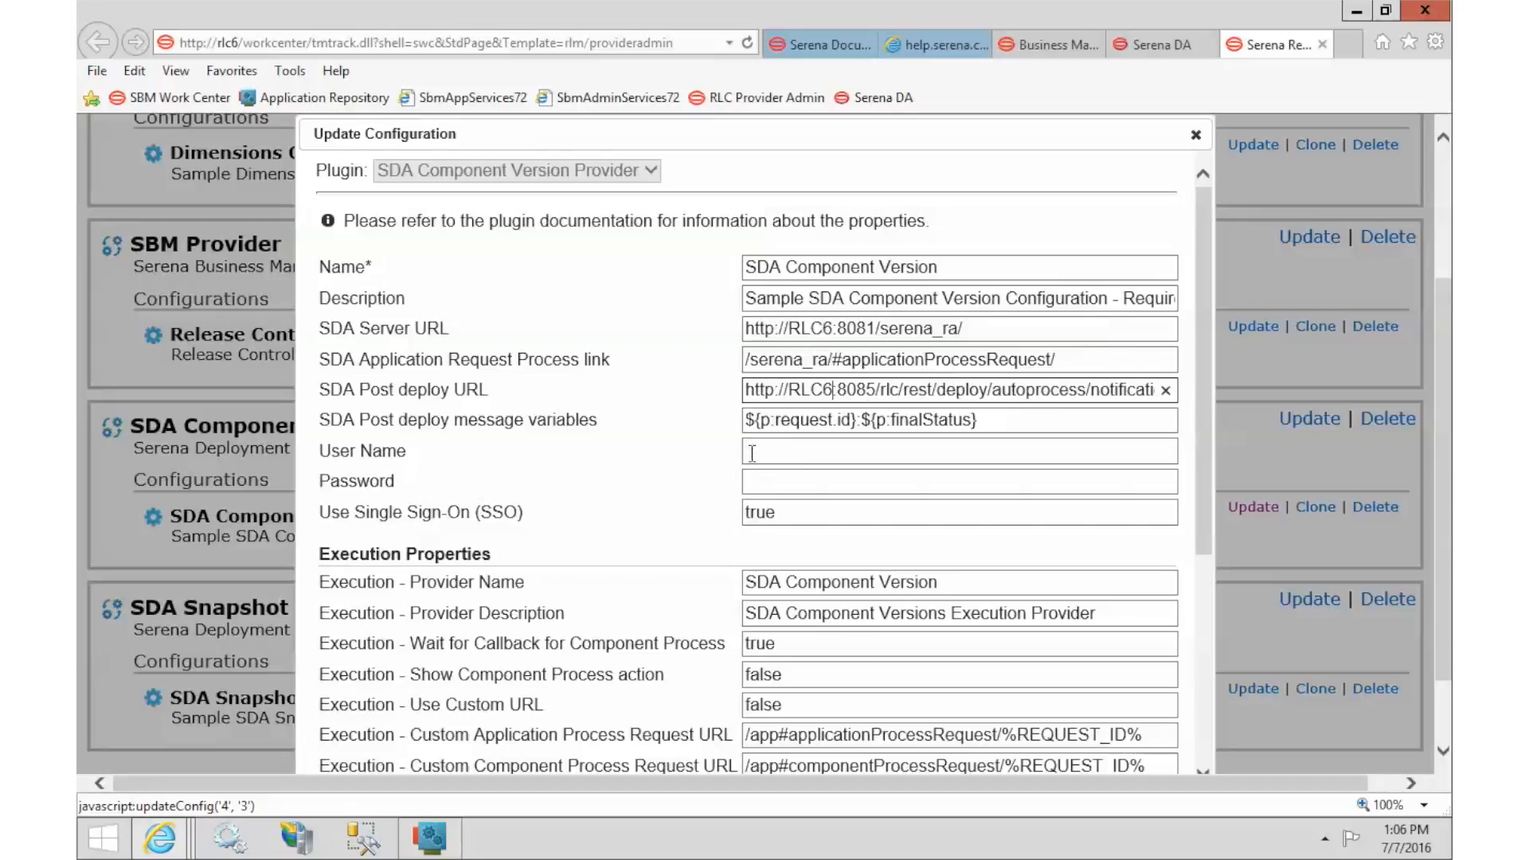
Set Use Single Sign-On to false and enter the SDA user name and password.
{"action": "left_click", "coordinate": [785, 514]}
{"action": "left_click_drag", "start_coordinate": [787, 515], "coordinate": [690, 510]}
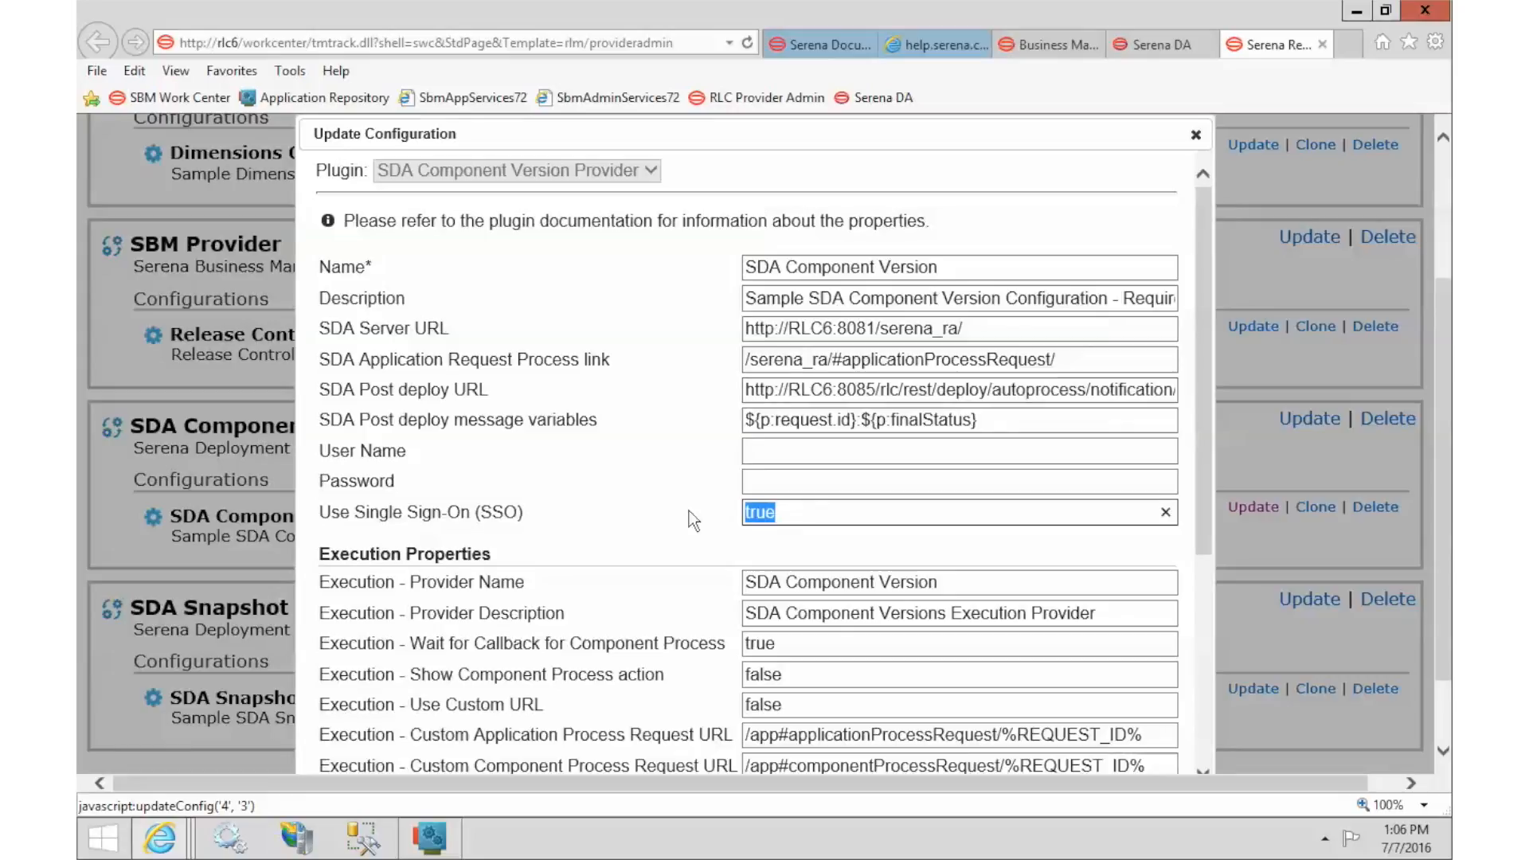
{"action": "type", "text": "false"}
{"action": "left_click", "coordinate": [792, 451]}
{"action": "type", "text": "admin"}
{"action": "key", "text": "Tab"}
{"action": "type", "text": "admin"}
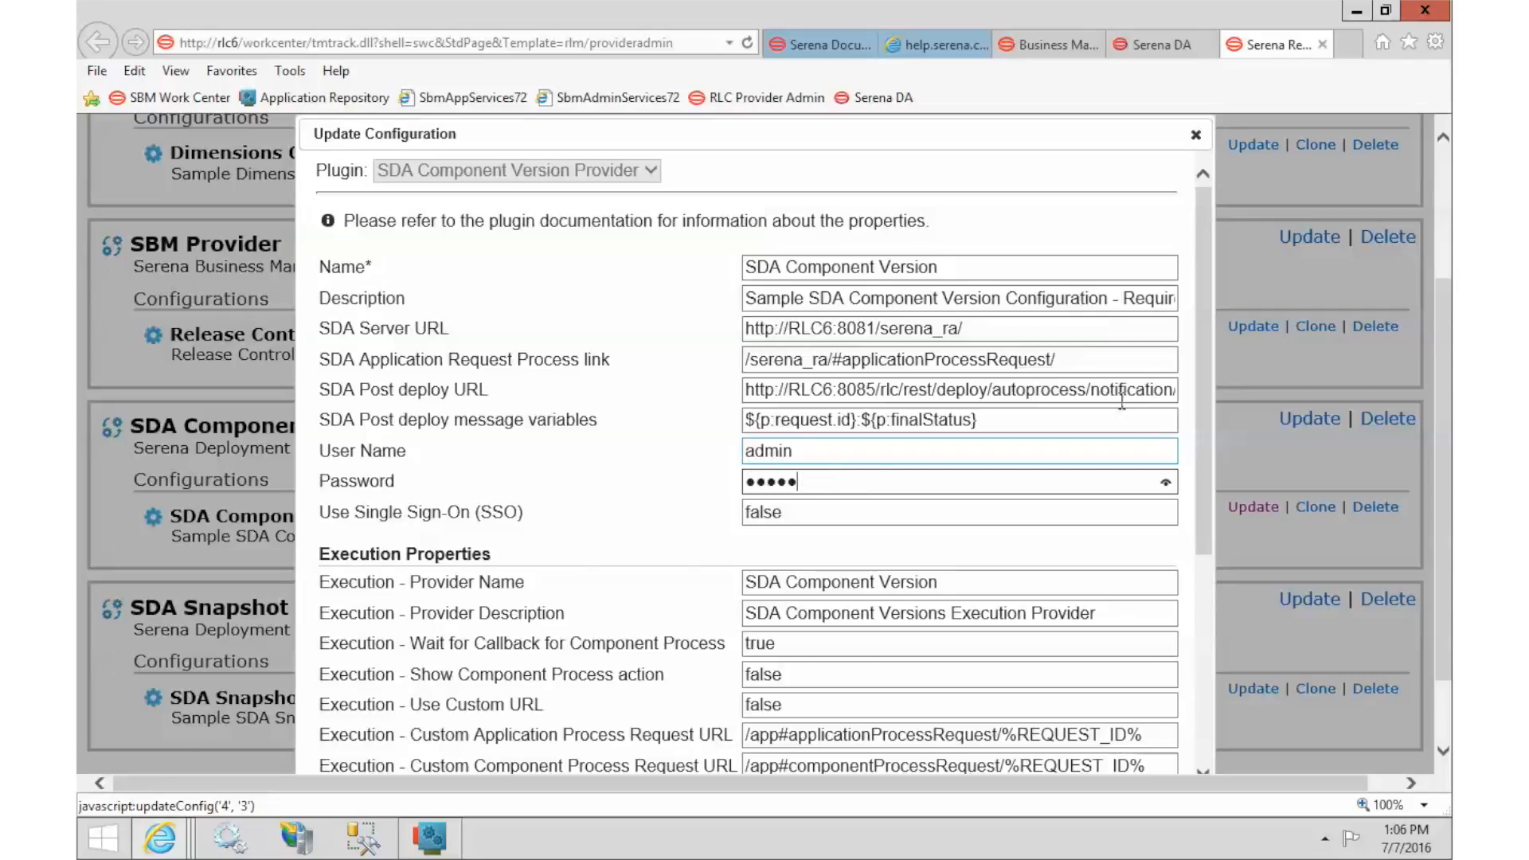
{"action": "left_click", "coordinate": [1206, 309]}
Look over the Execution Properties and other field help, then go to the plugin quick reference PDF.
{"action": "left_click_drag", "start_coordinate": [1210, 331], "coordinate": [1217, 505]}
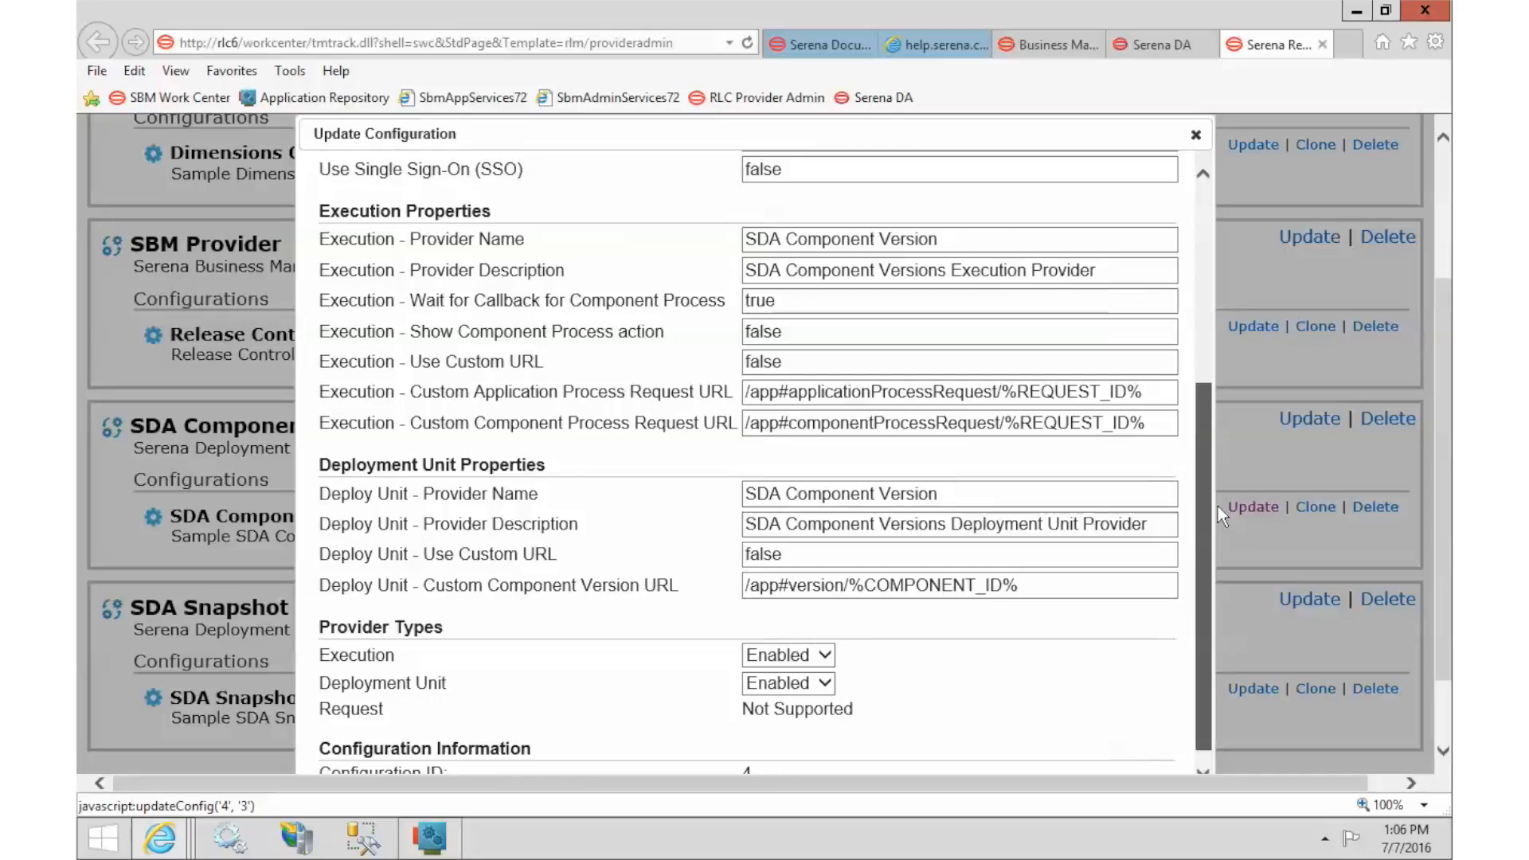
{"action": "left_click_drag", "start_coordinate": [1217, 505], "coordinate": [1217, 514]}
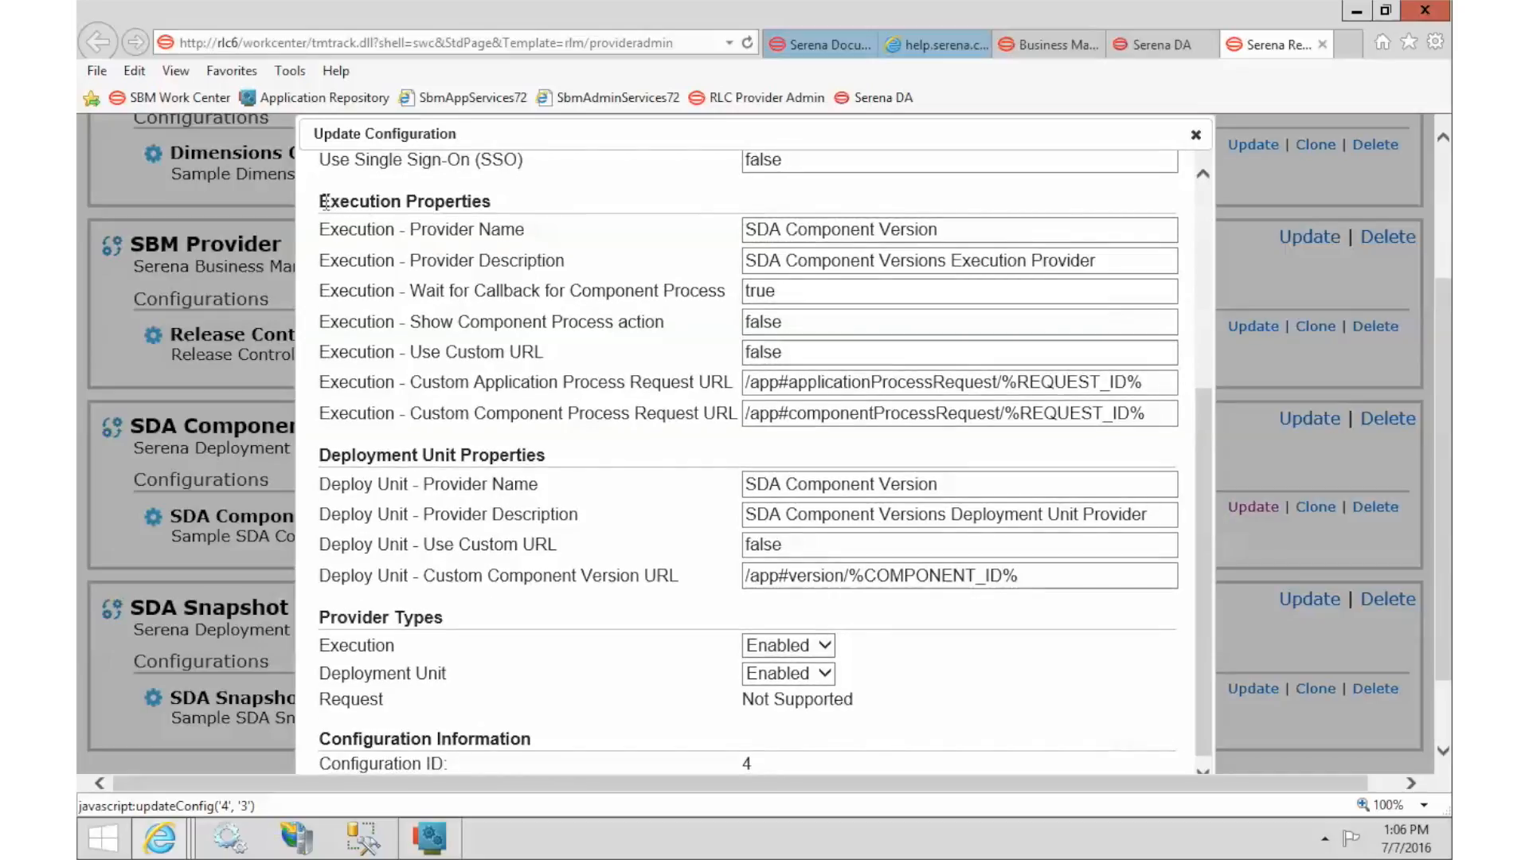
{"action": "left_click_drag", "start_coordinate": [320, 202], "coordinate": [387, 207]}
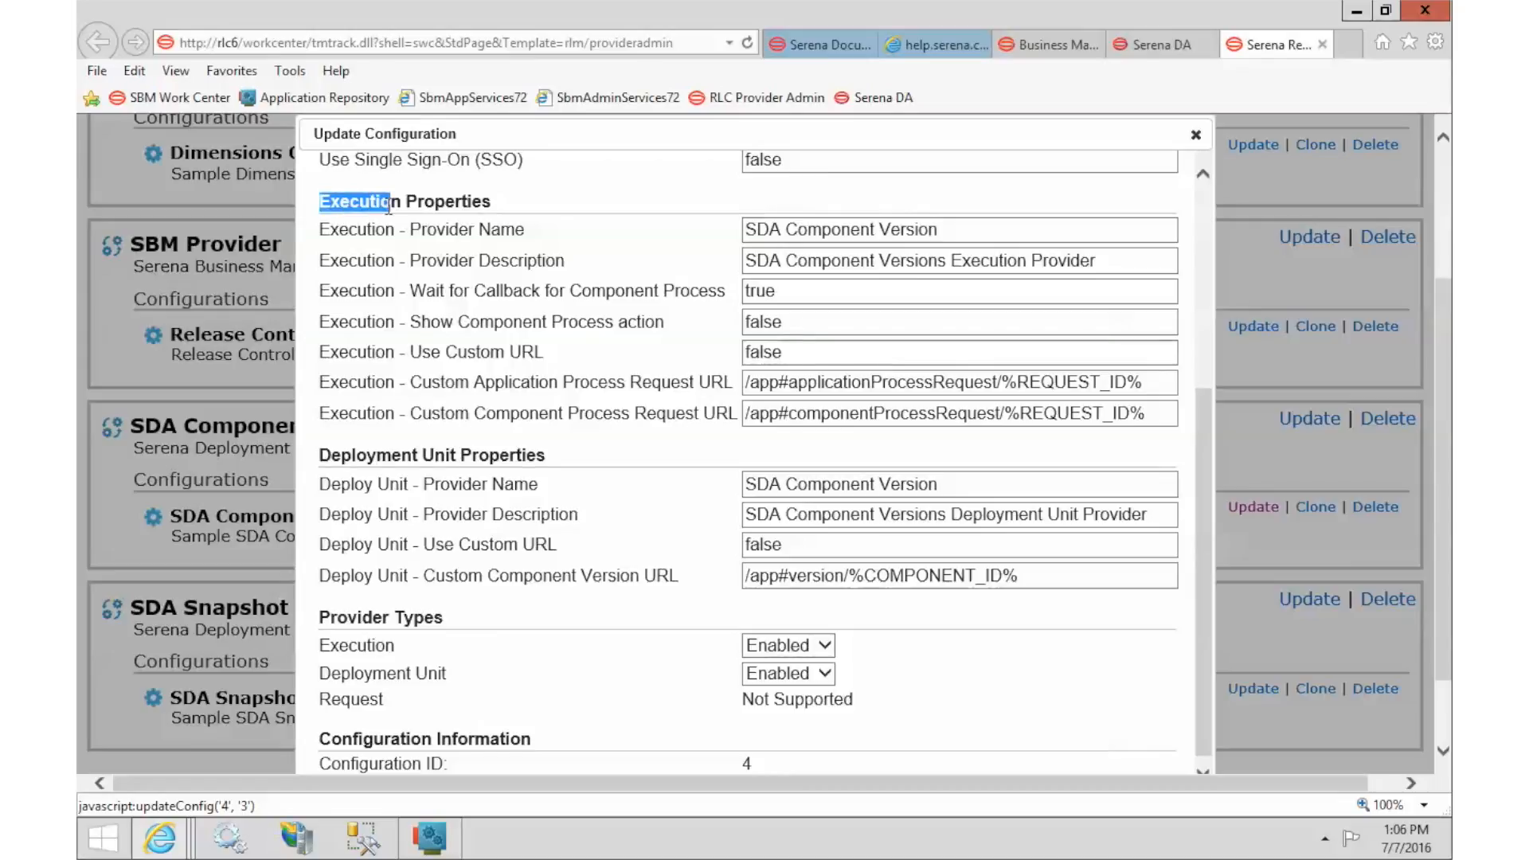
{"action": "left_click", "coordinate": [422, 212]}
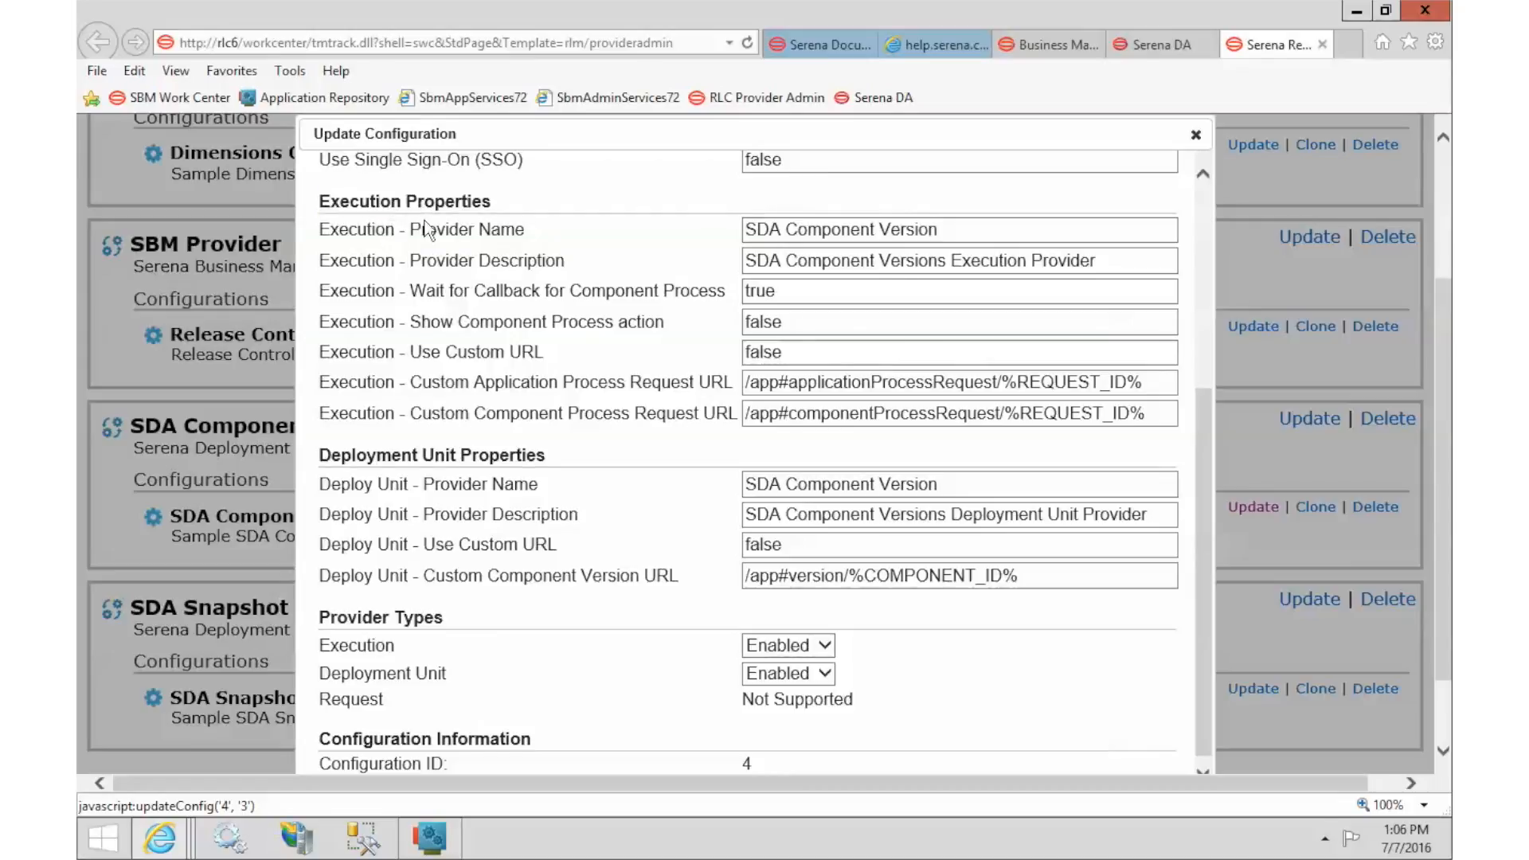
{"action": "mouse_move", "coordinate": [437, 230]}
{"action": "mouse_move", "coordinate": [448, 492]}
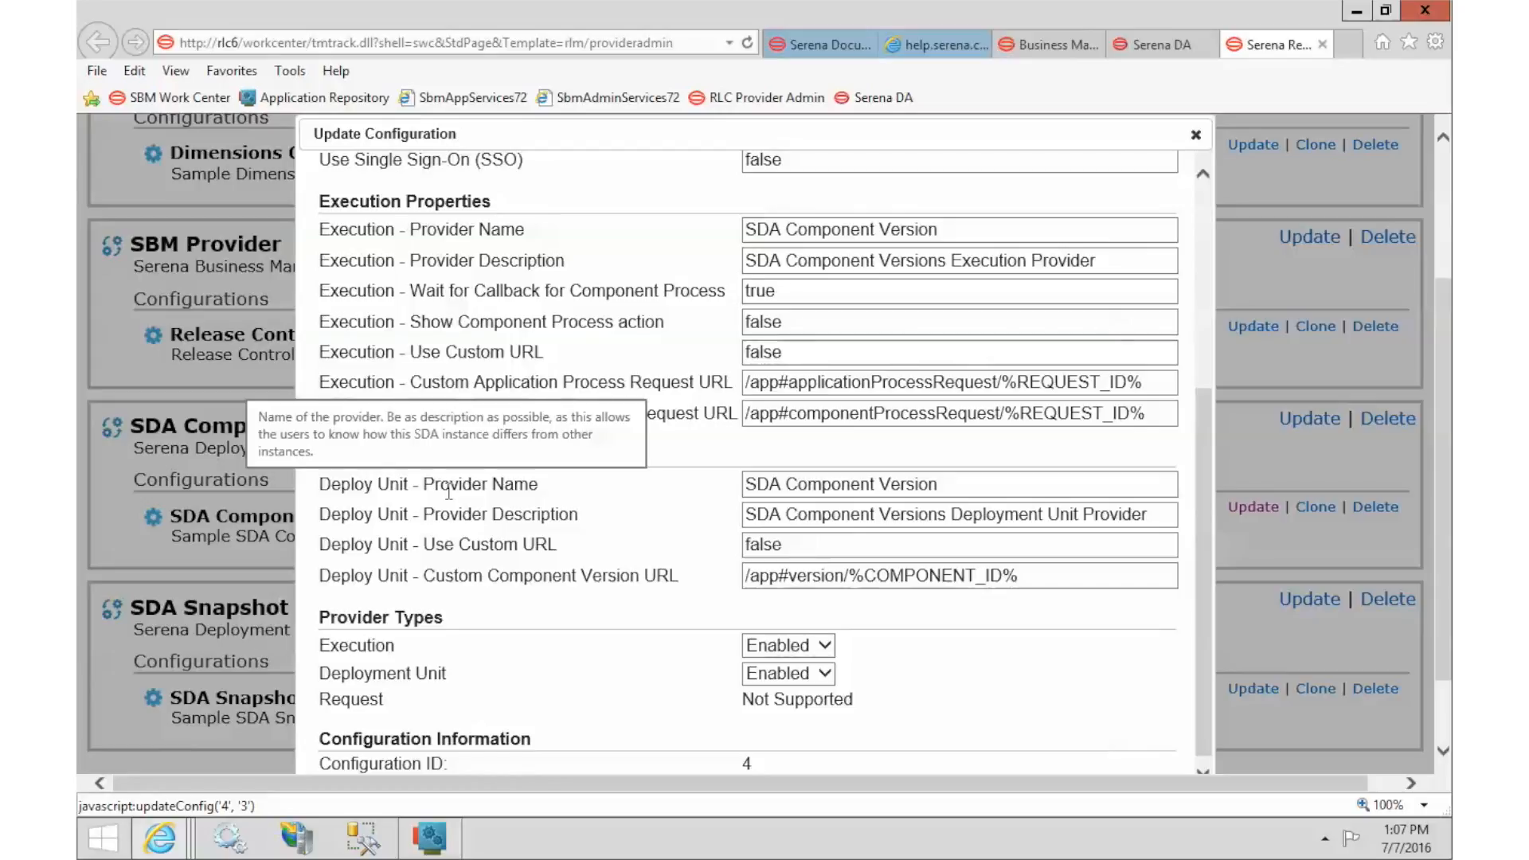
{"action": "scroll", "coordinate": [479, 551], "scroll_direction": "down", "scroll_amount": 3}
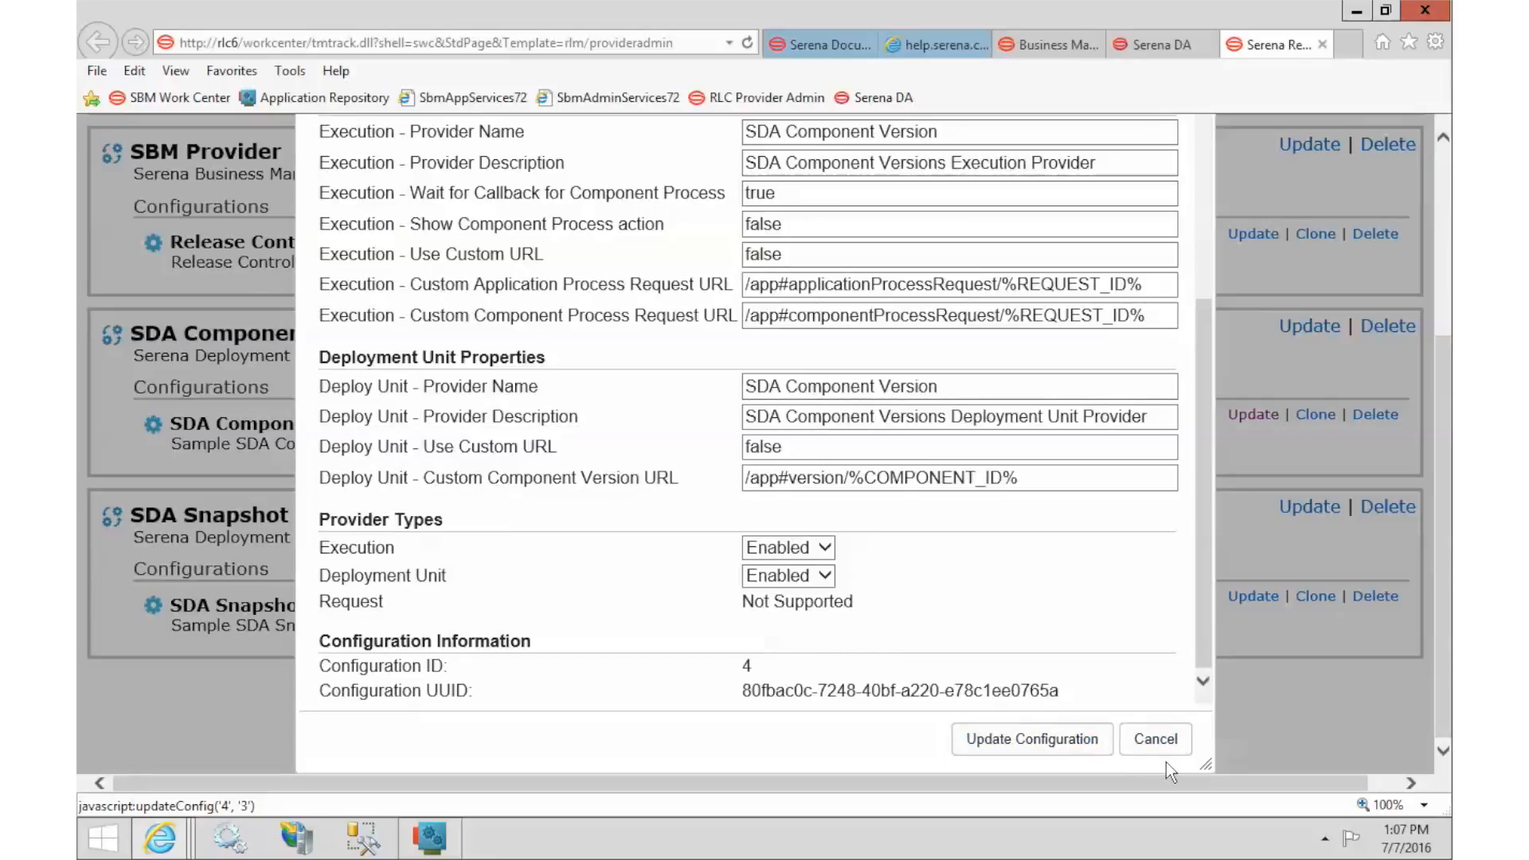
{"action": "scroll", "coordinate": [587, 427], "scroll_direction": "up", "scroll_amount": 4}
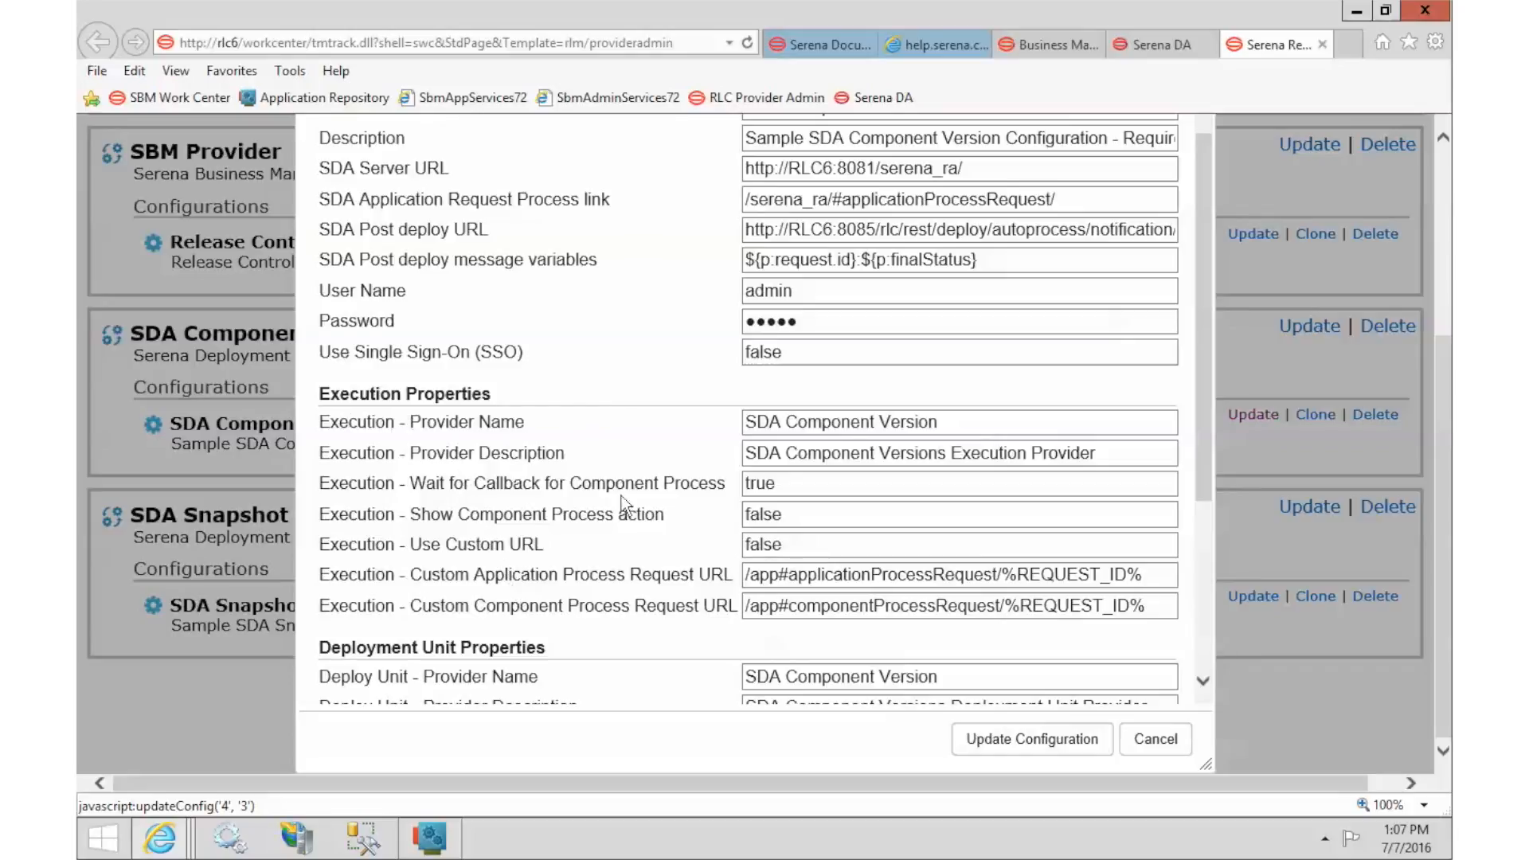
{"action": "left_click", "coordinate": [942, 49]}
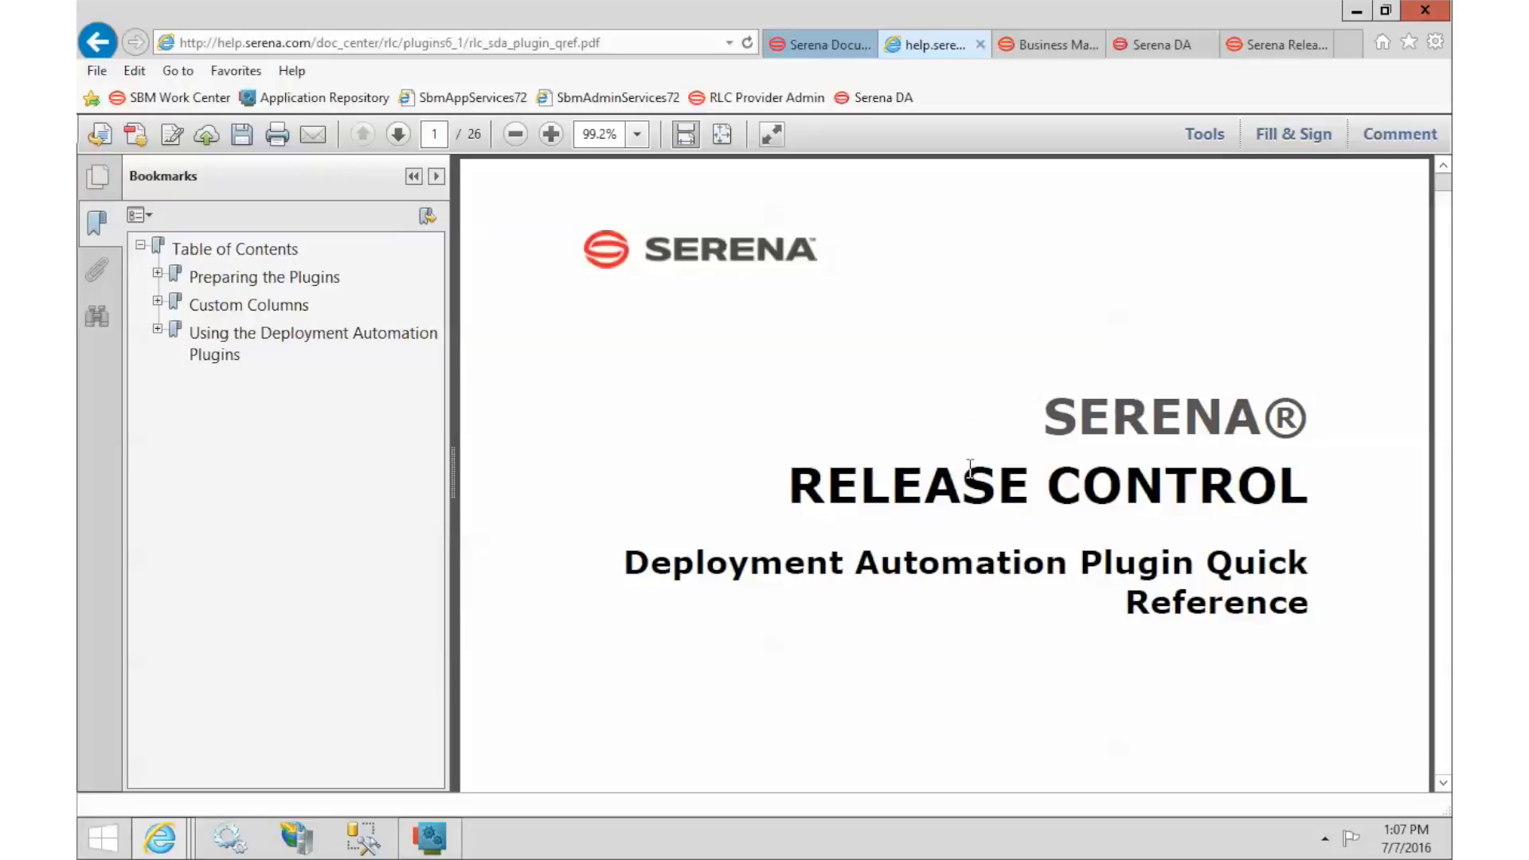
Read the SDA Snapshot tables on PDF page 9, then save the SDA Component Version configuration.
{"action": "left_click", "coordinate": [434, 134]}
{"action": "type", "text": "9"}
{"action": "key", "text": "Return"}
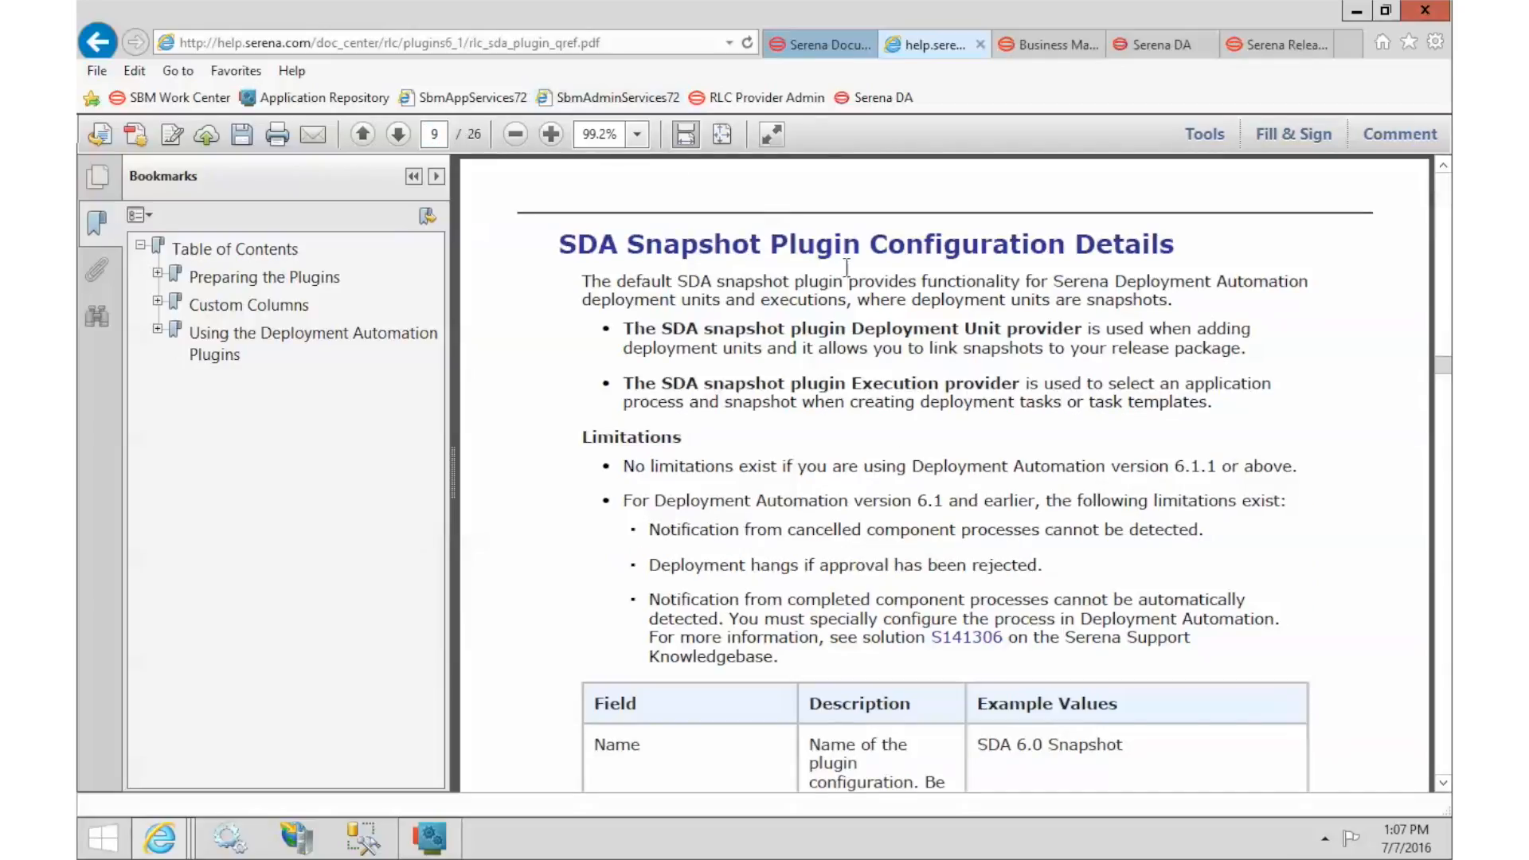
{"action": "scroll", "coordinate": [926, 404], "scroll_direction": "down", "scroll_amount": 15}
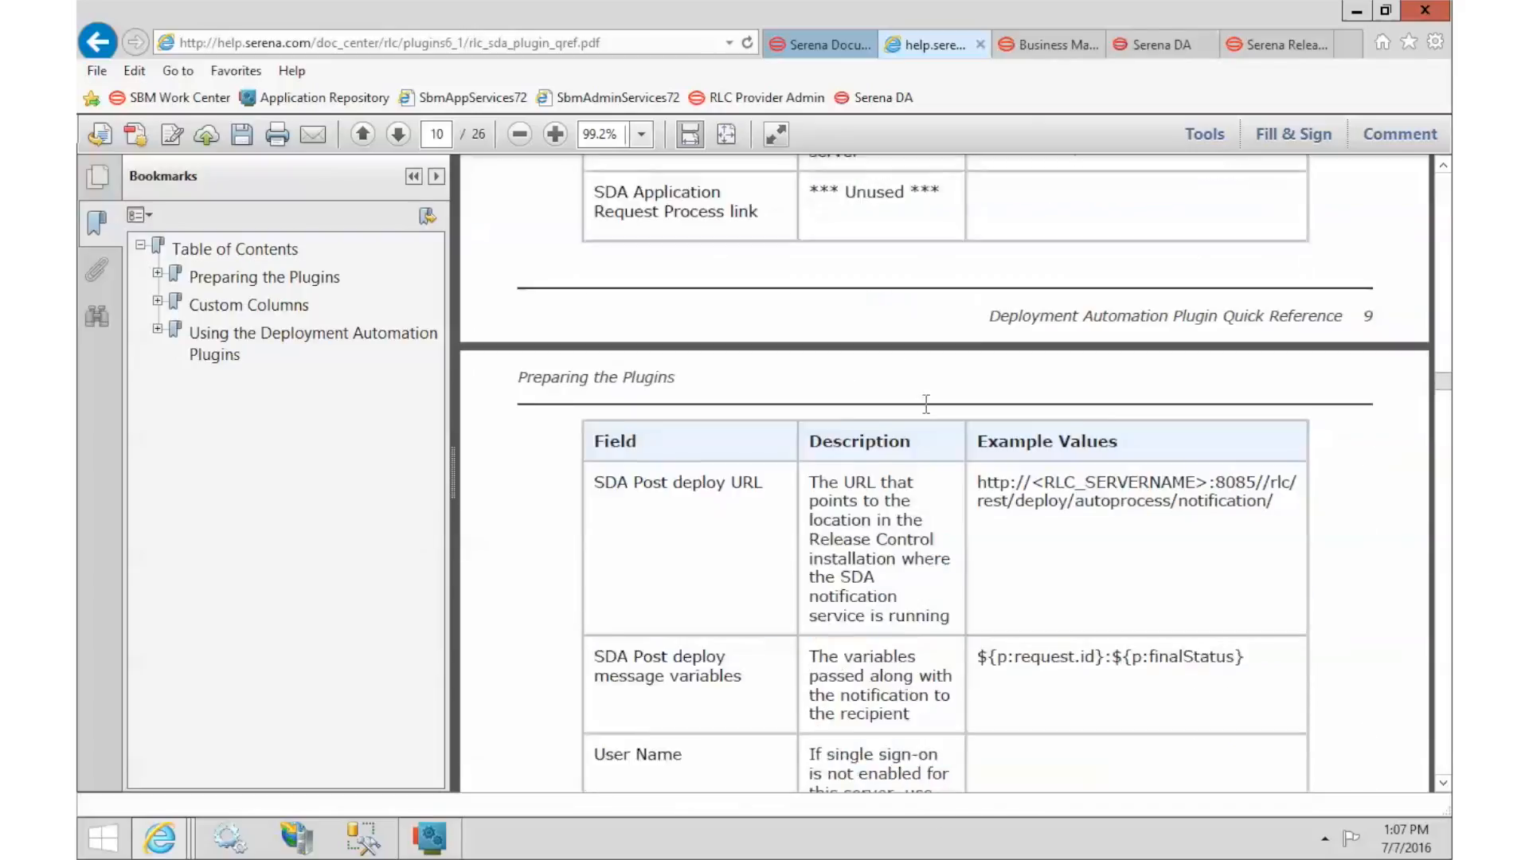
{"action": "scroll", "coordinate": [926, 405], "scroll_direction": "down", "scroll_amount": 15}
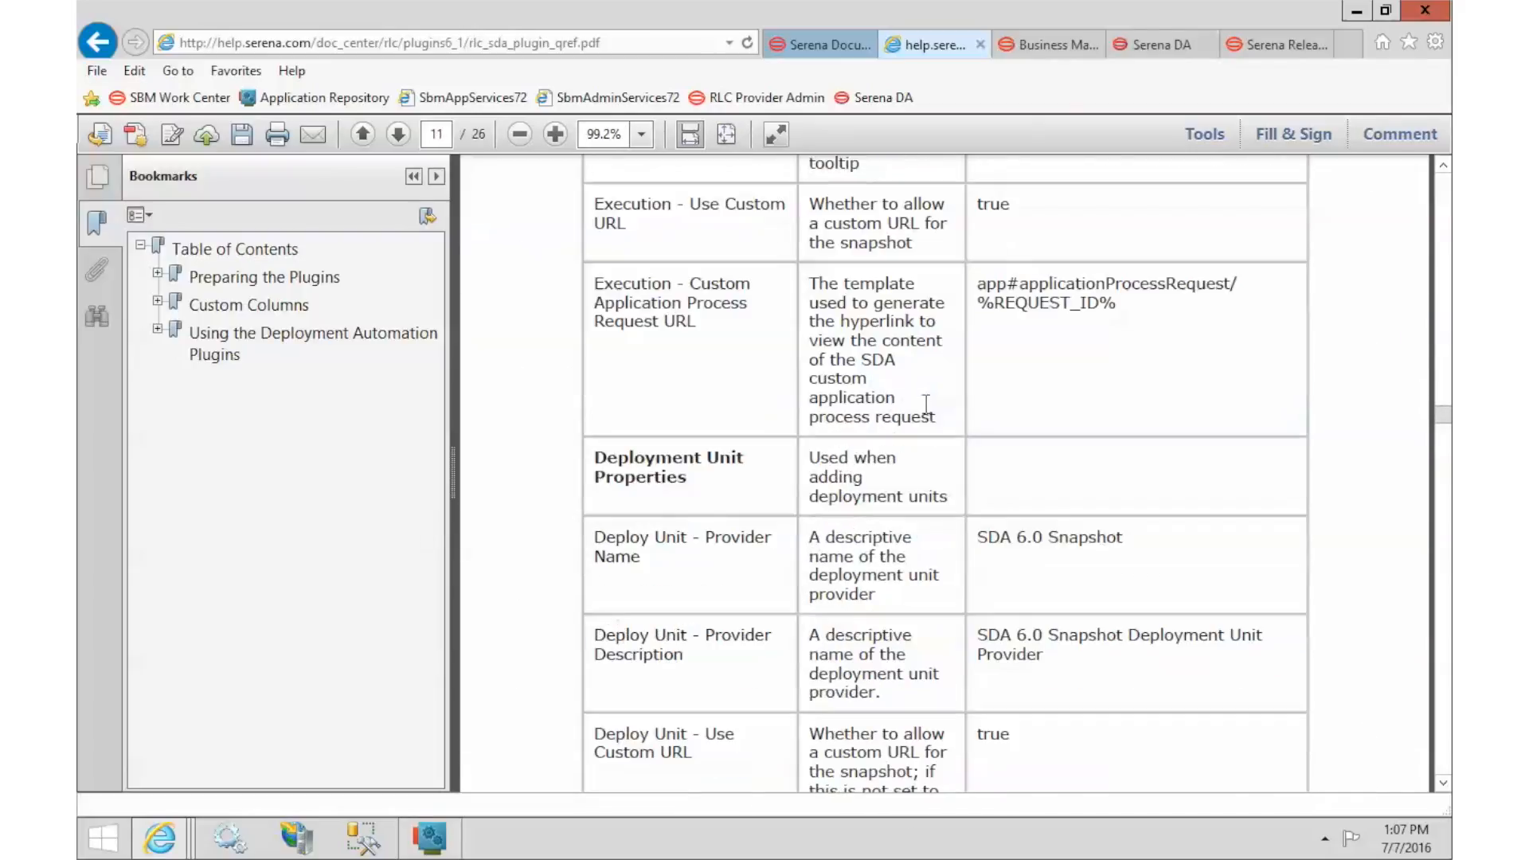
{"action": "scroll", "coordinate": [926, 404], "scroll_direction": "down", "scroll_amount": 10}
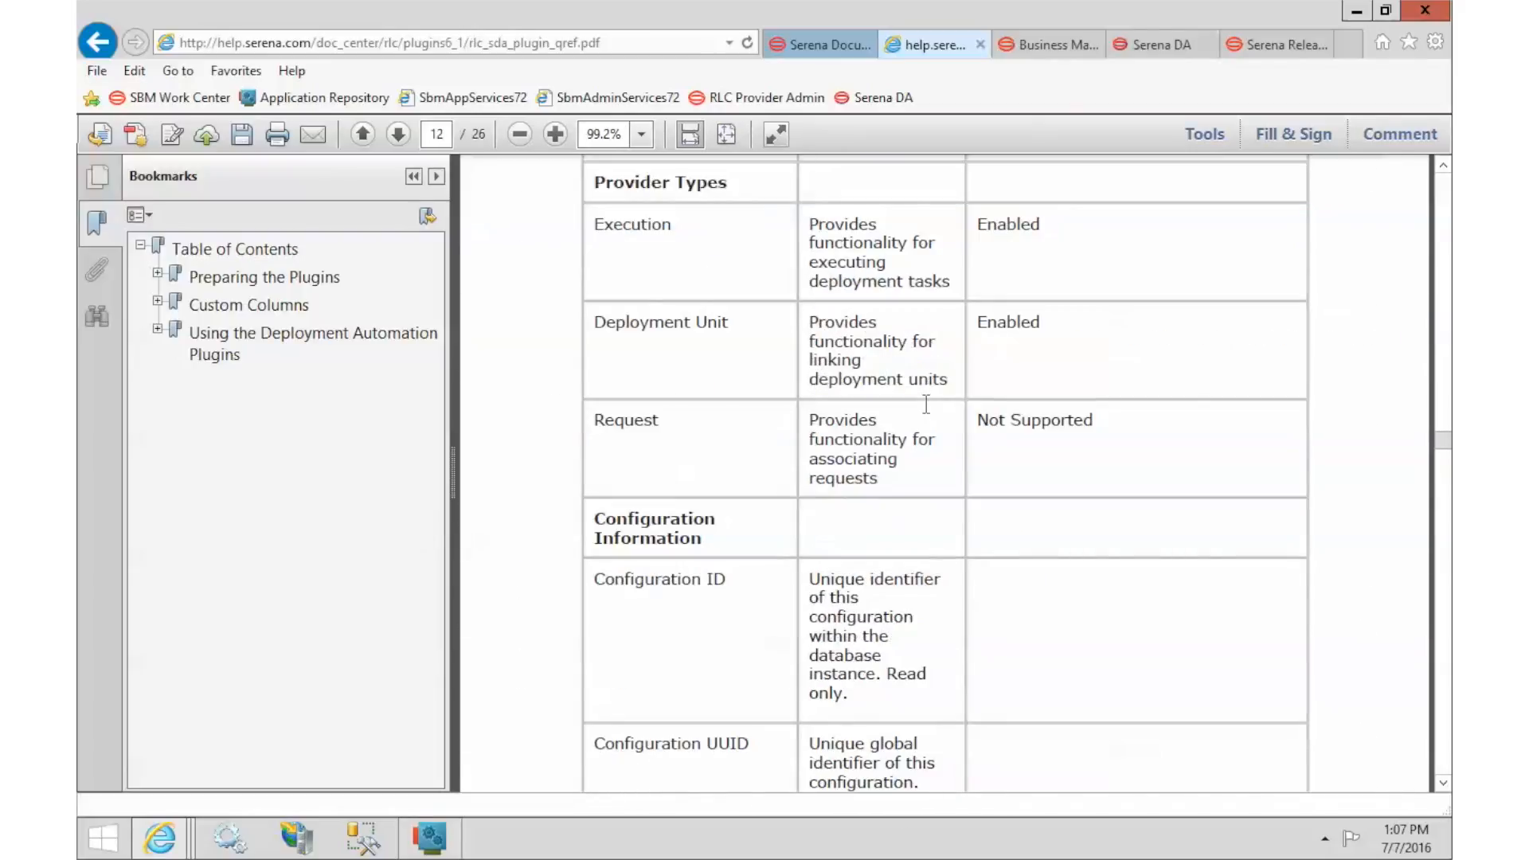
{"action": "scroll", "coordinate": [926, 404], "scroll_direction": "down", "scroll_amount": 5}
{"action": "left_click", "coordinate": [1276, 44]}
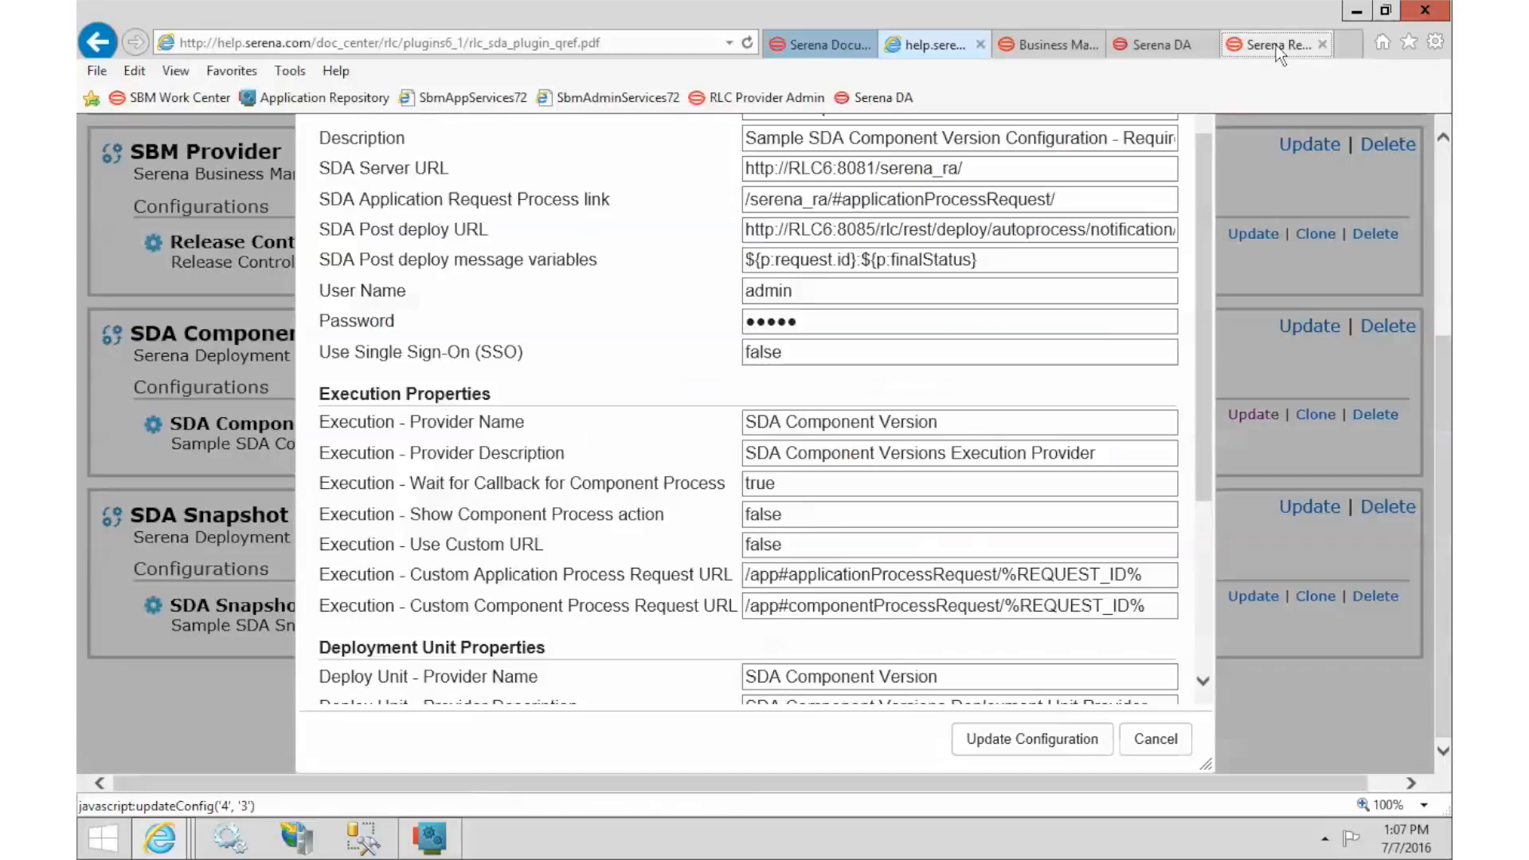
{"action": "left_click", "coordinate": [1032, 744]}
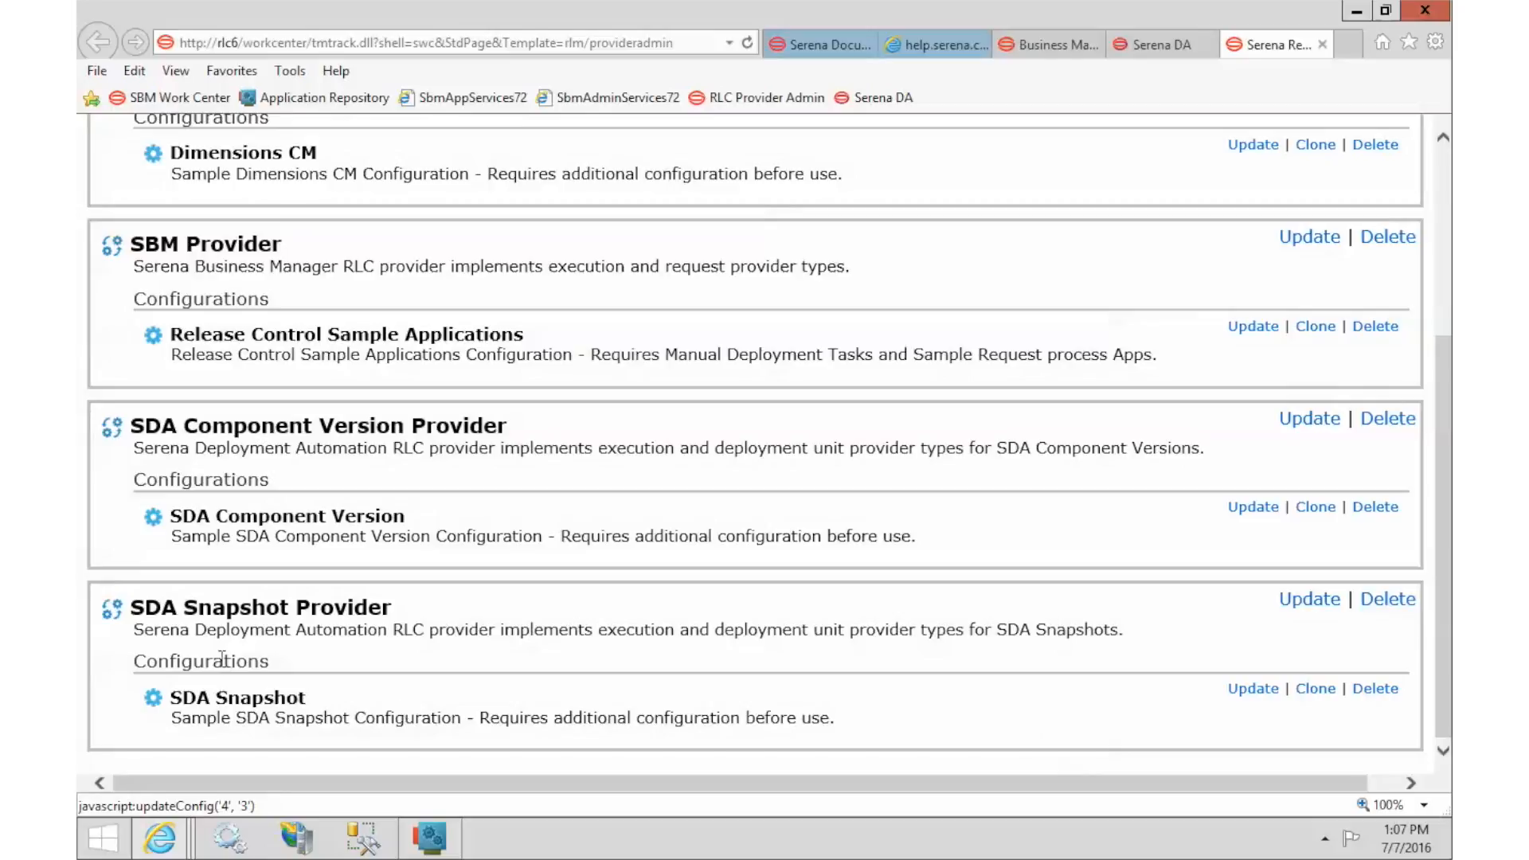
Edit the SDA Snapshot configuration so its Server URL uses RLC6 on port 8081.
{"action": "left_click_drag", "start_coordinate": [197, 603], "coordinate": [267, 607]}
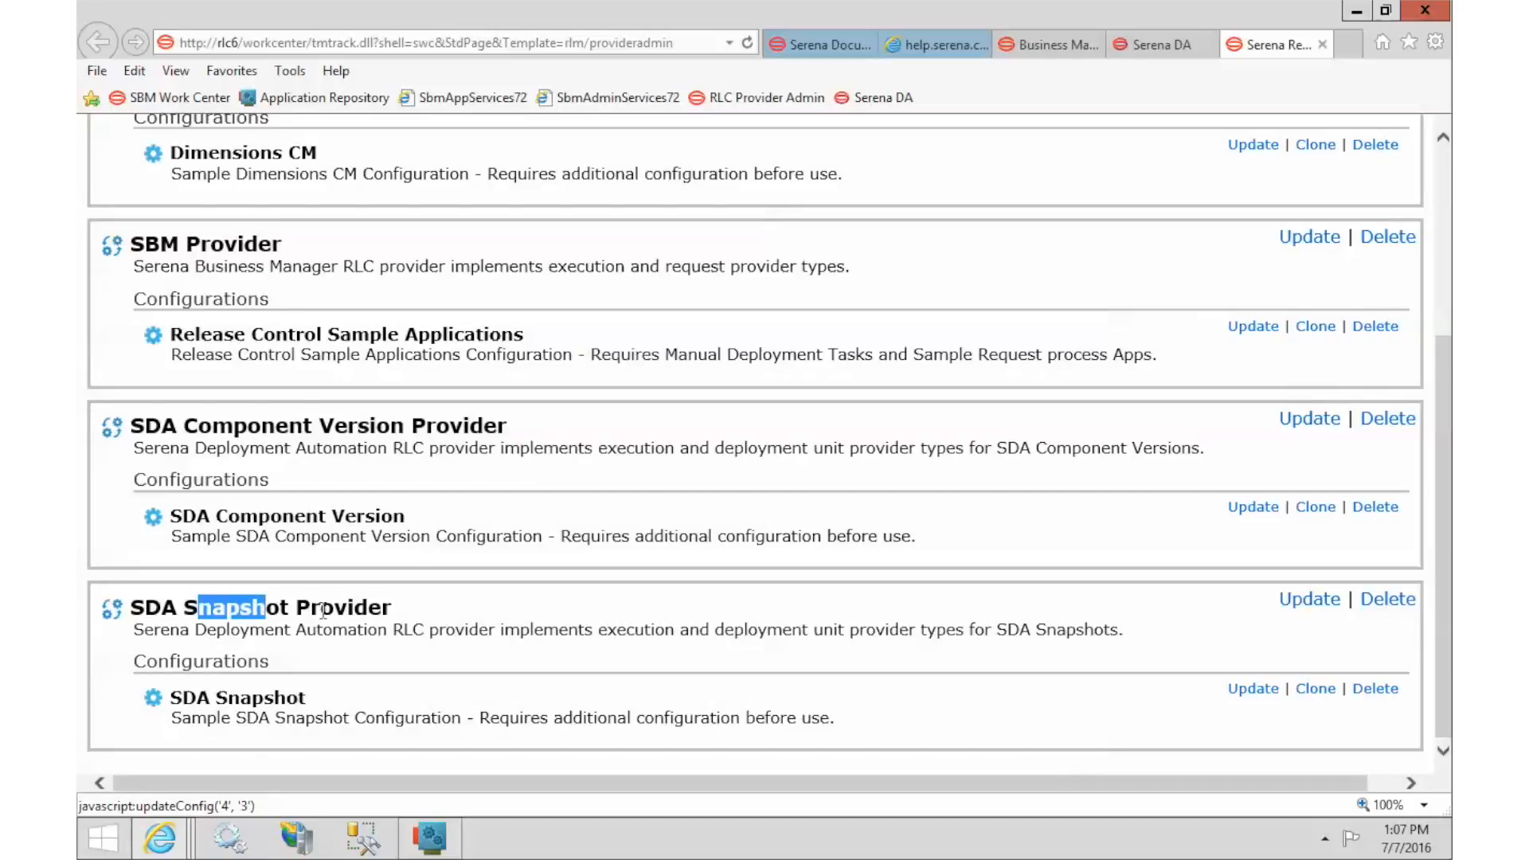
{"action": "left_click", "coordinate": [401, 620]}
{"action": "left_click", "coordinate": [1253, 689]}
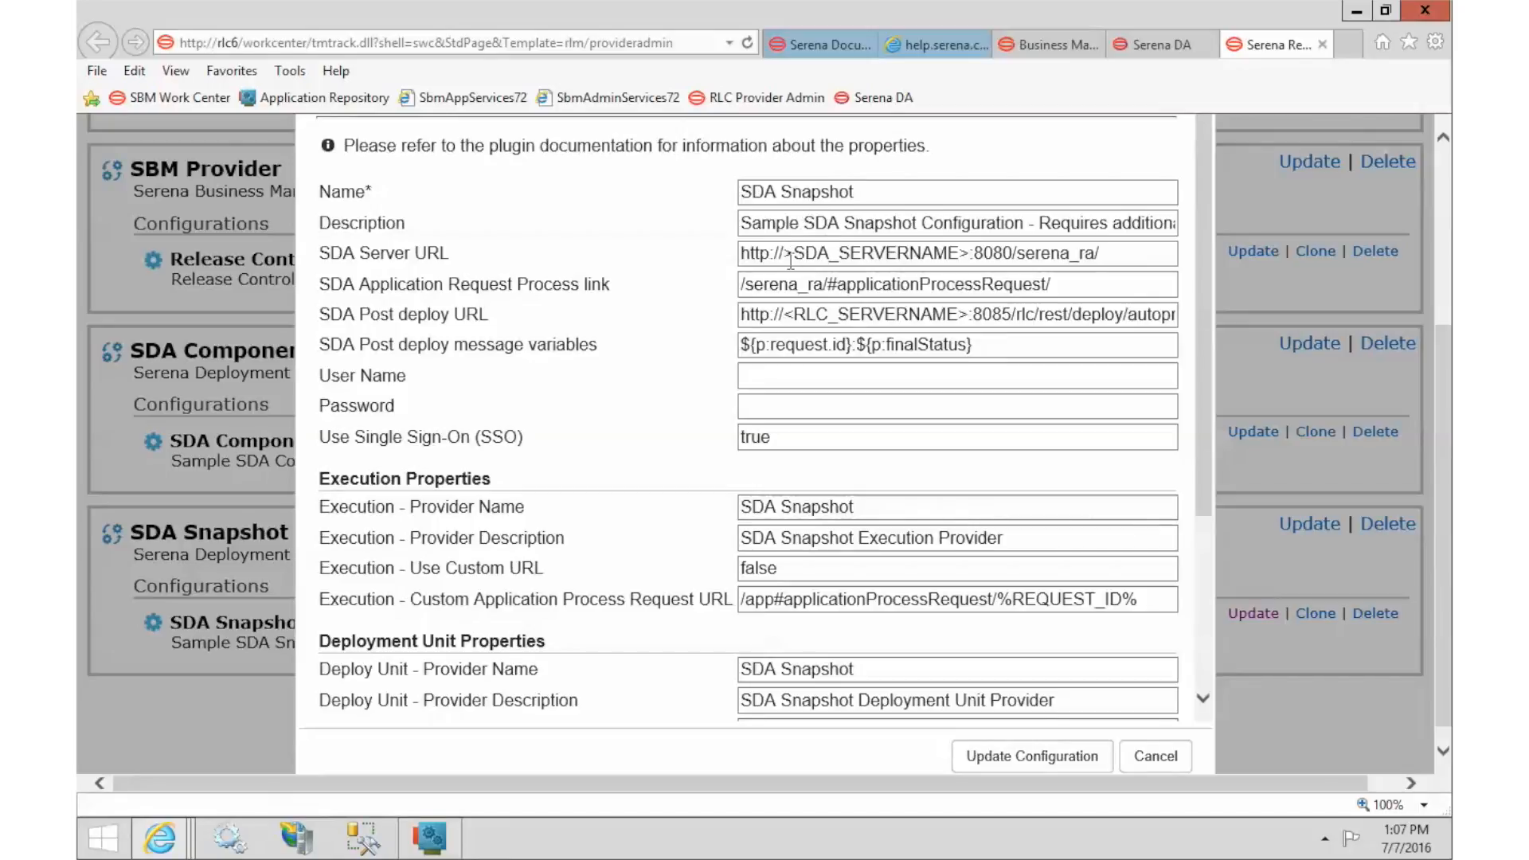
{"action": "left_click", "coordinate": [787, 253]}
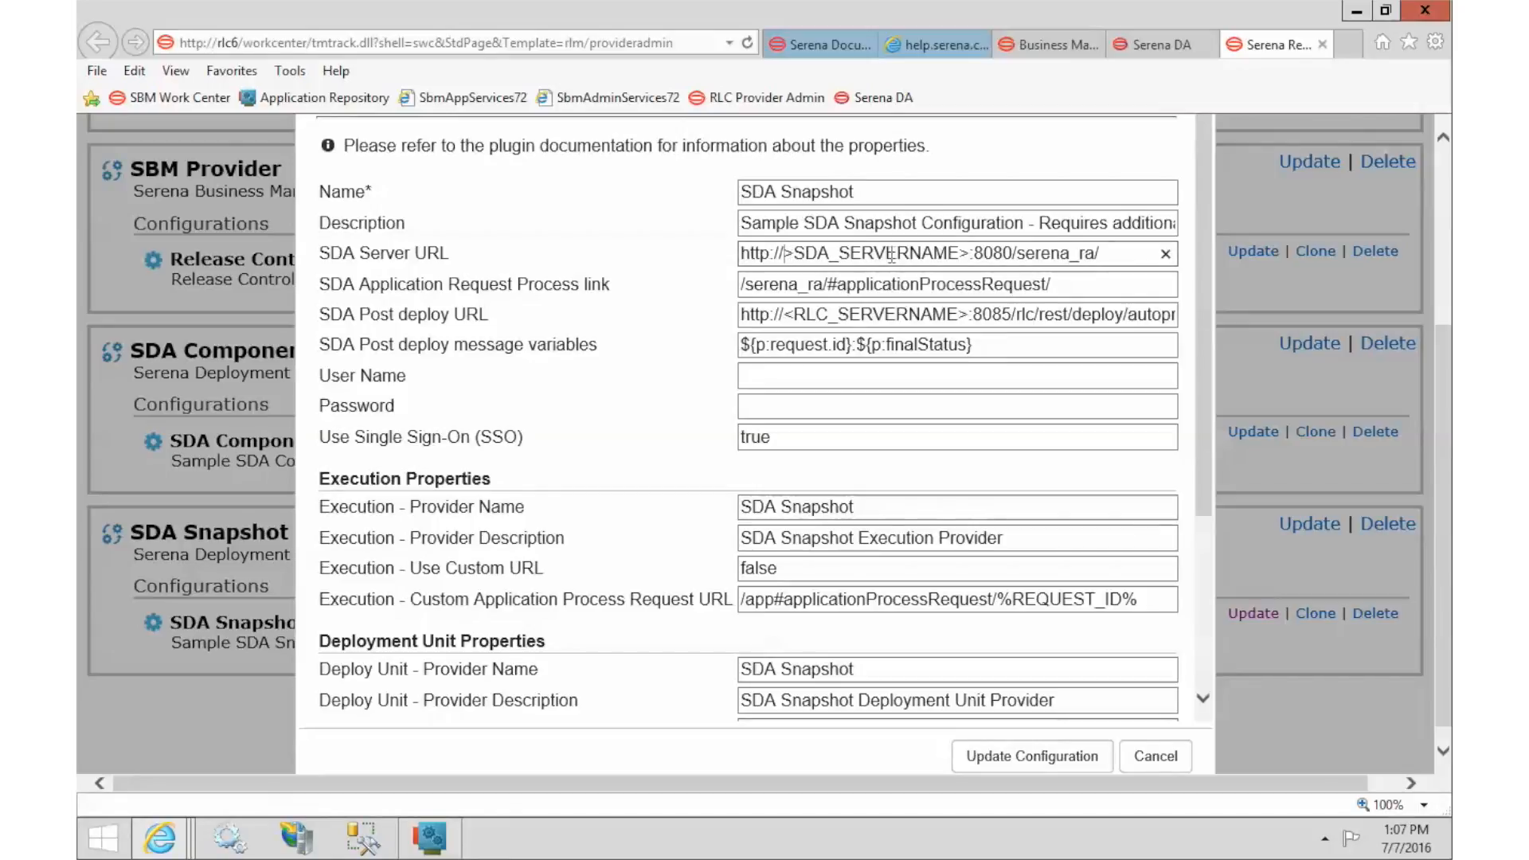
{"action": "type", "text": "RLC"}
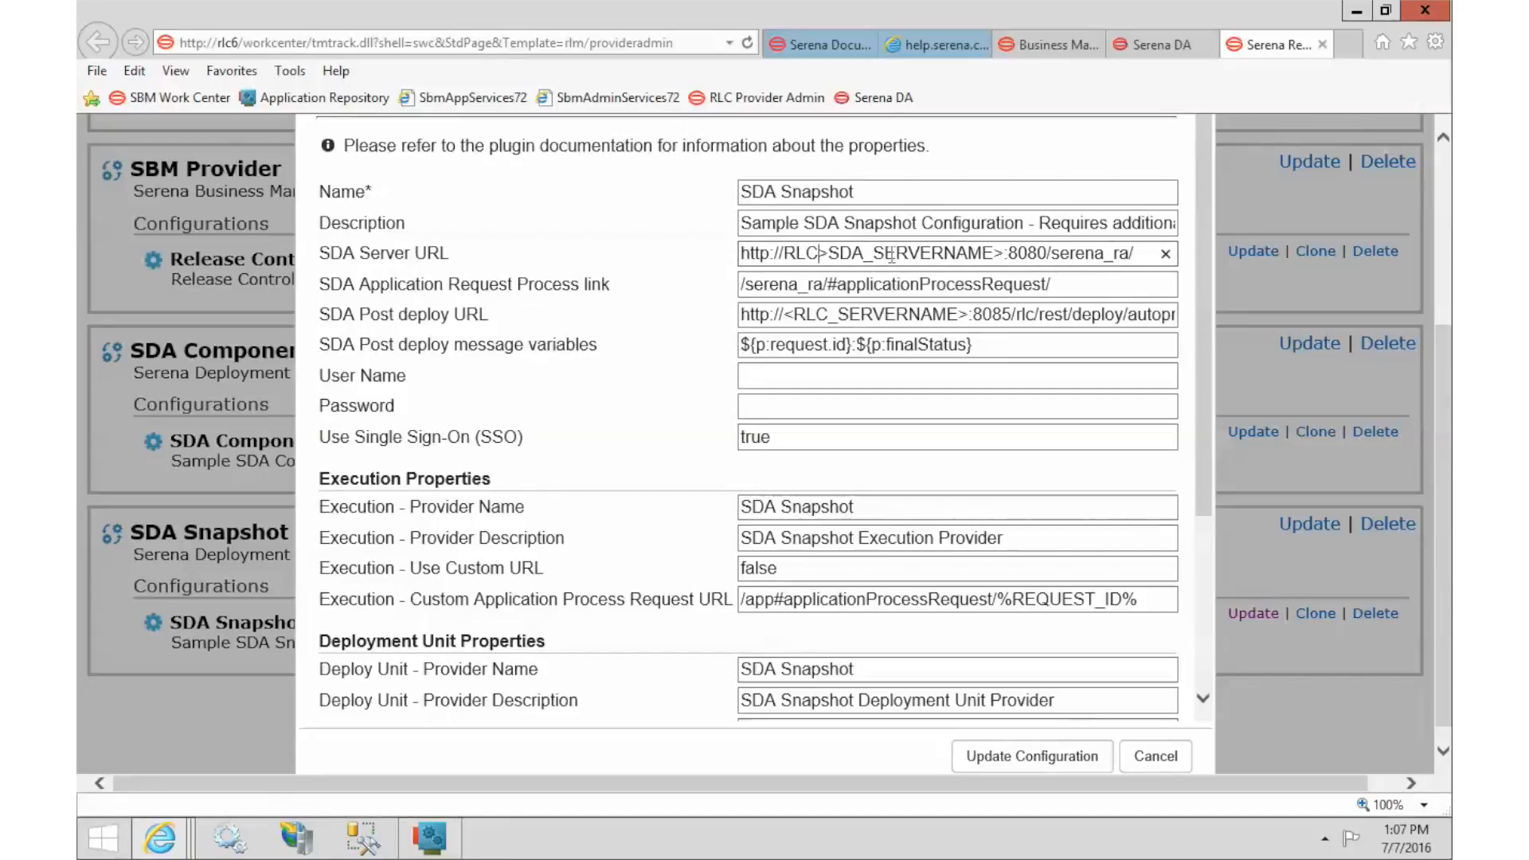
{"action": "type", "text": "6"}
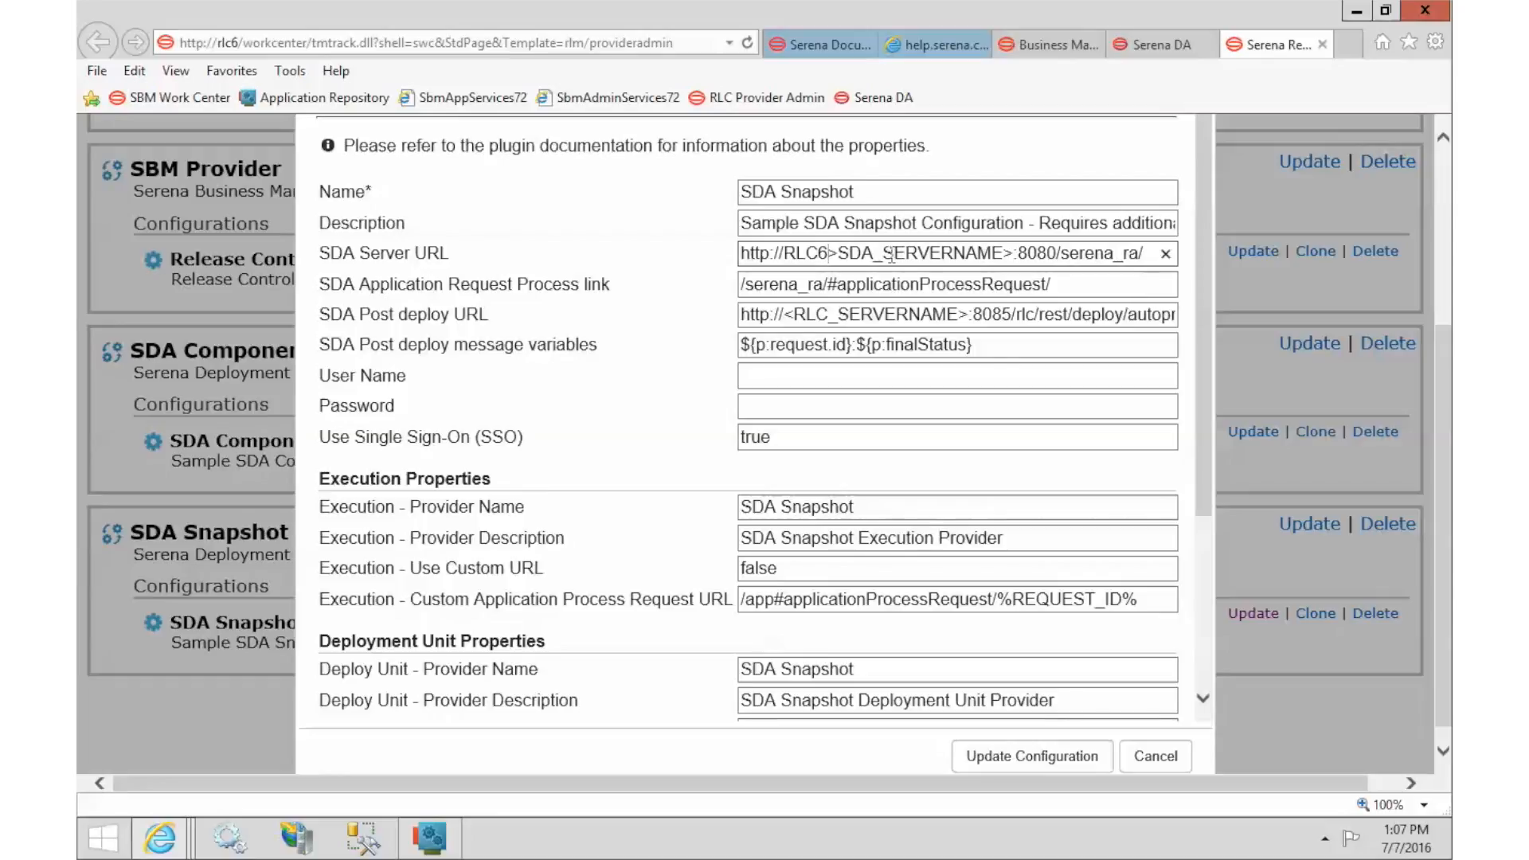
{"action": "key", "text": "Delete"}
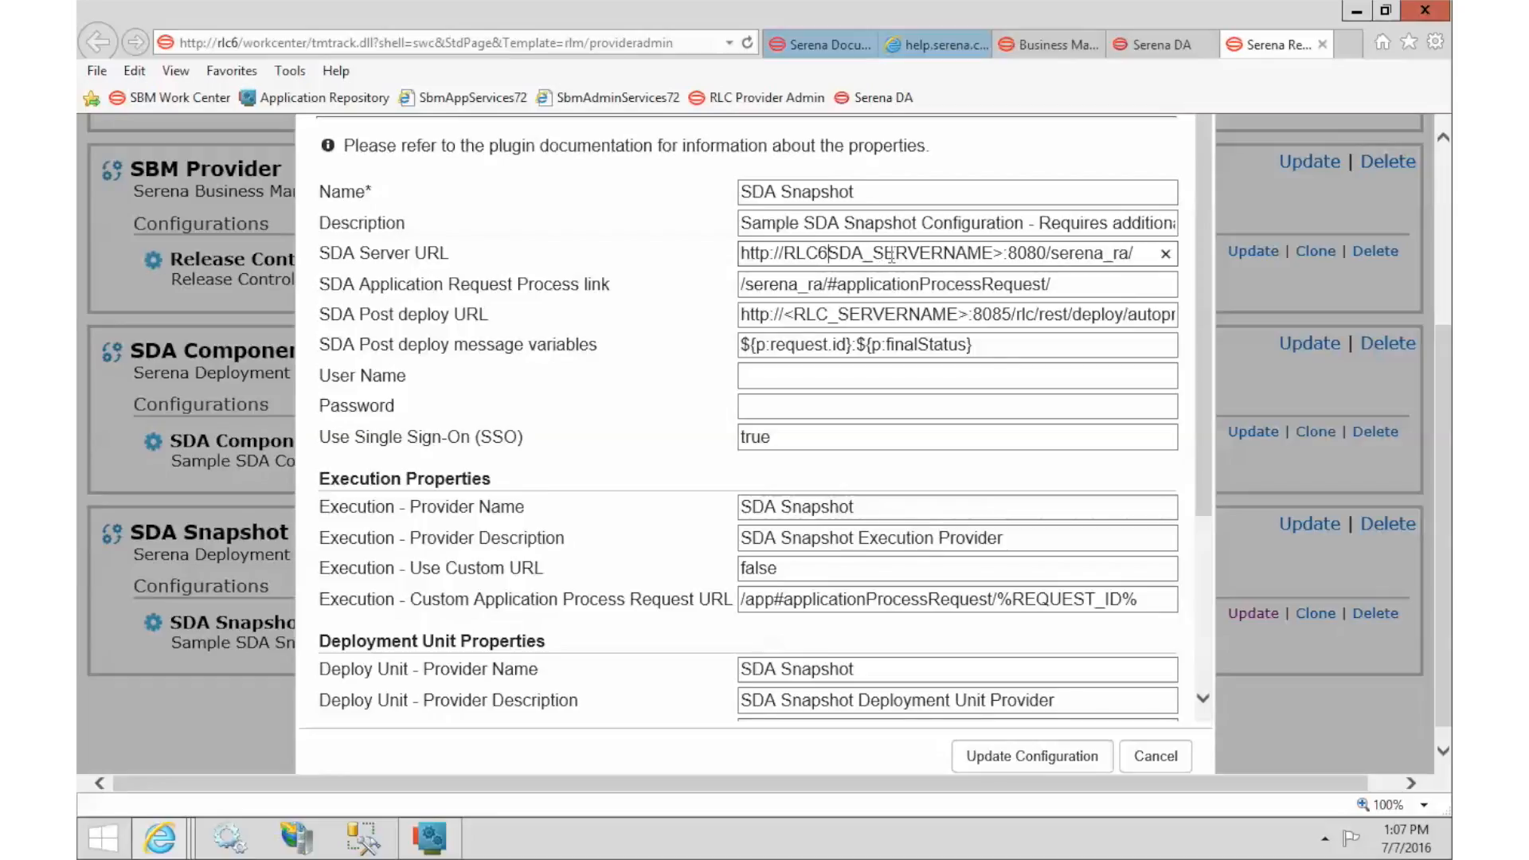
{"action": "key", "text": "Delete"}
{"action": "key", "text": "Delete"}
{"action": "key", "text": "Delete"}
{"action": "key", "text": "Delete"}
{"action": "key", "text": "Delete"}
{"action": "key", "text": "Delete"}
{"action": "key", "text": "Delete"}
{"action": "key", "text": "Delete"}
{"action": "key", "text": "Delete"}
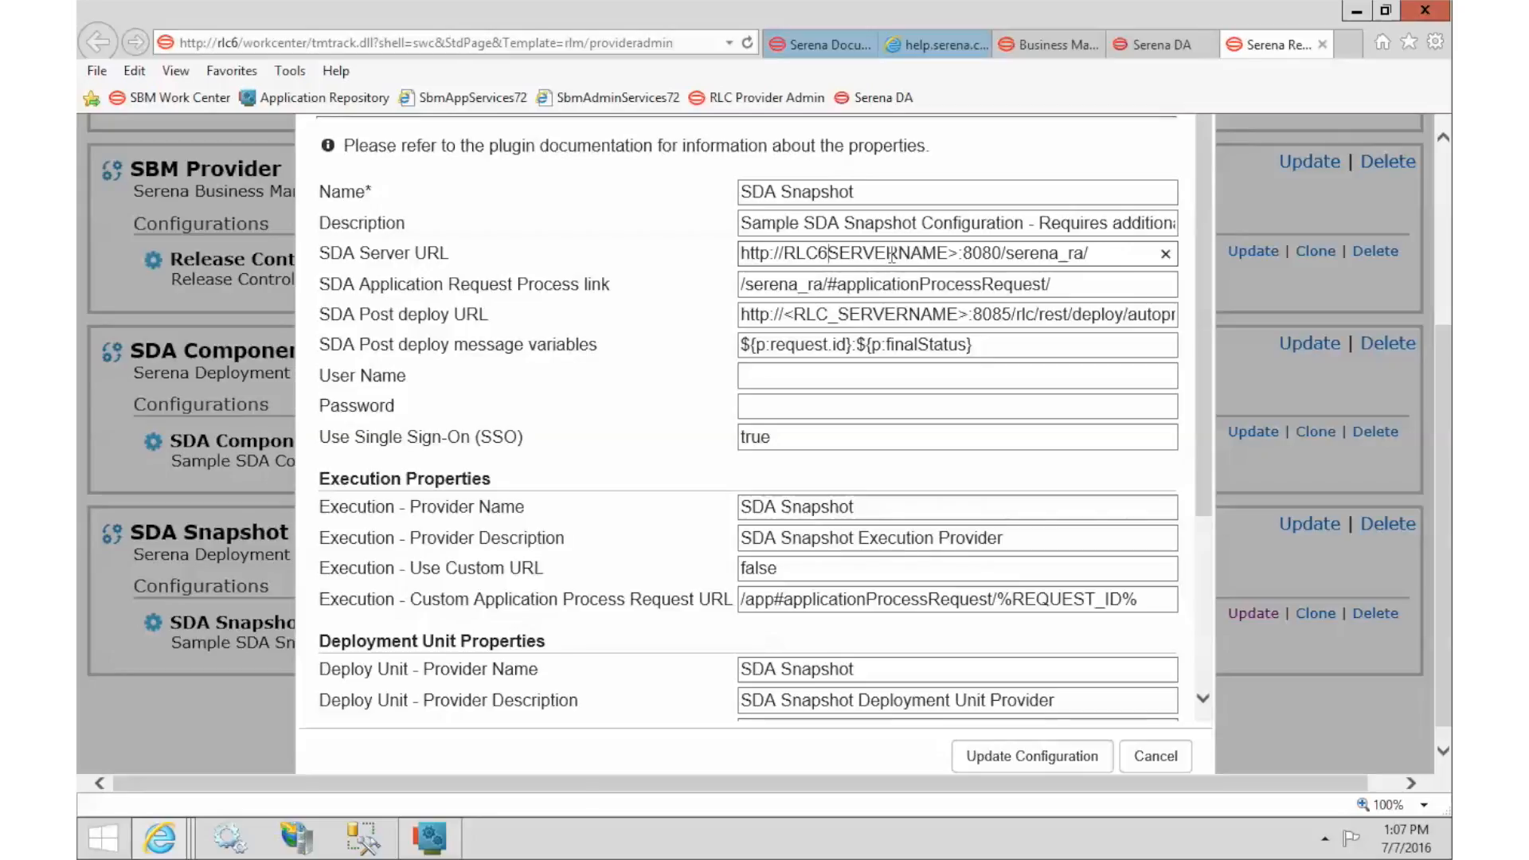
{"action": "key", "text": "Delete"}
{"action": "key", "text": "Delete"}
{"action": "key", "text": "Delete"}
{"action": "key", "text": "Delete"}
{"action": "key", "text": "Delete"}
{"action": "key", "text": "Delete"}
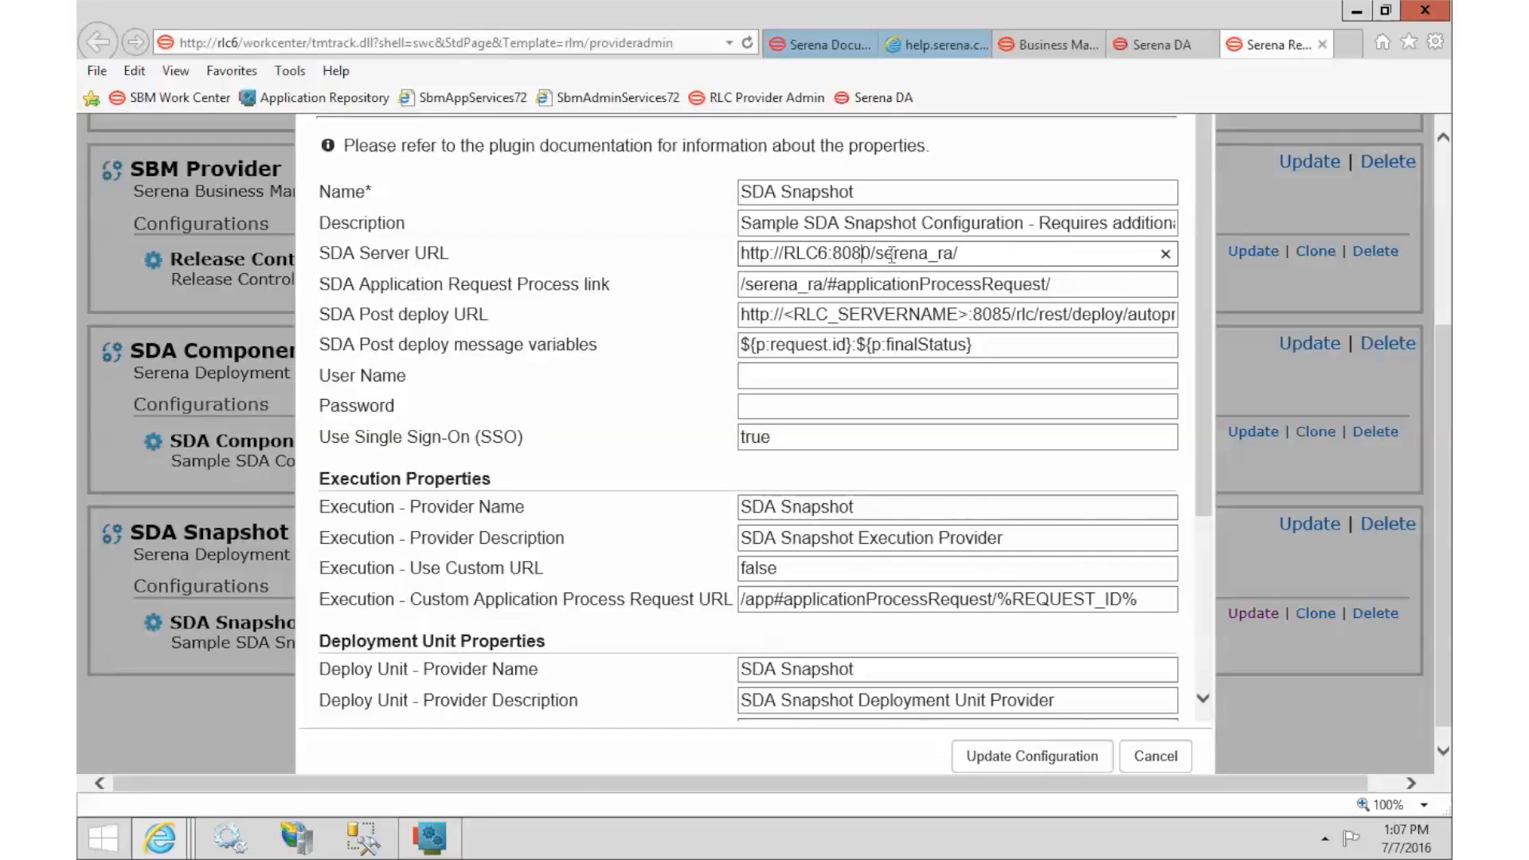
{"action": "key", "text": "Delete"}
{"action": "type", "text": "1"}
Replace the server-name placeholder in the SDA Post deploy URL with RLC6.
{"action": "left_click", "coordinate": [786, 313]}
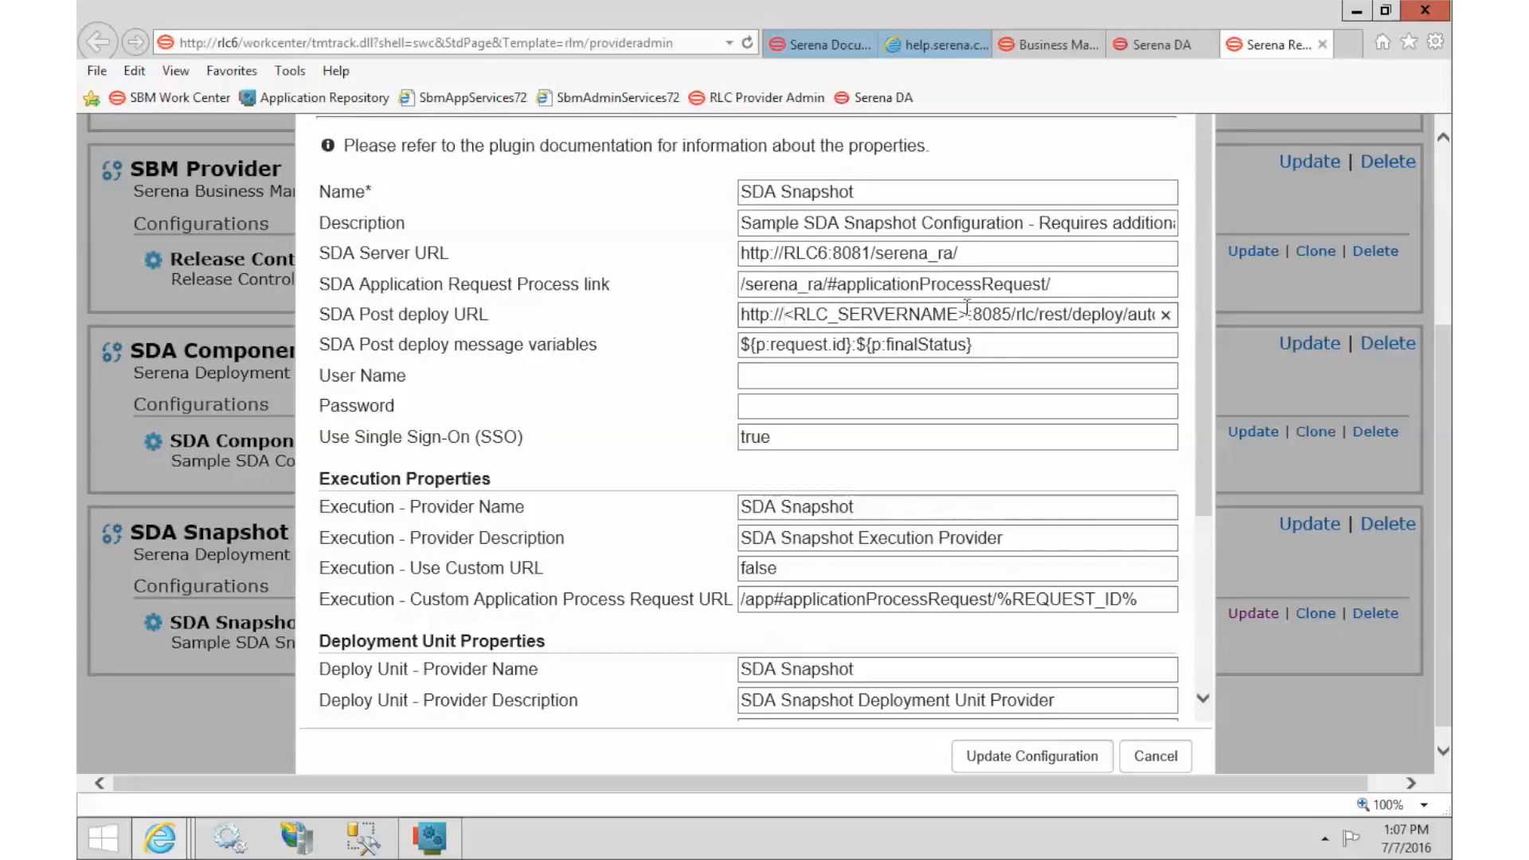
{"action": "type", "text": "RLC"}
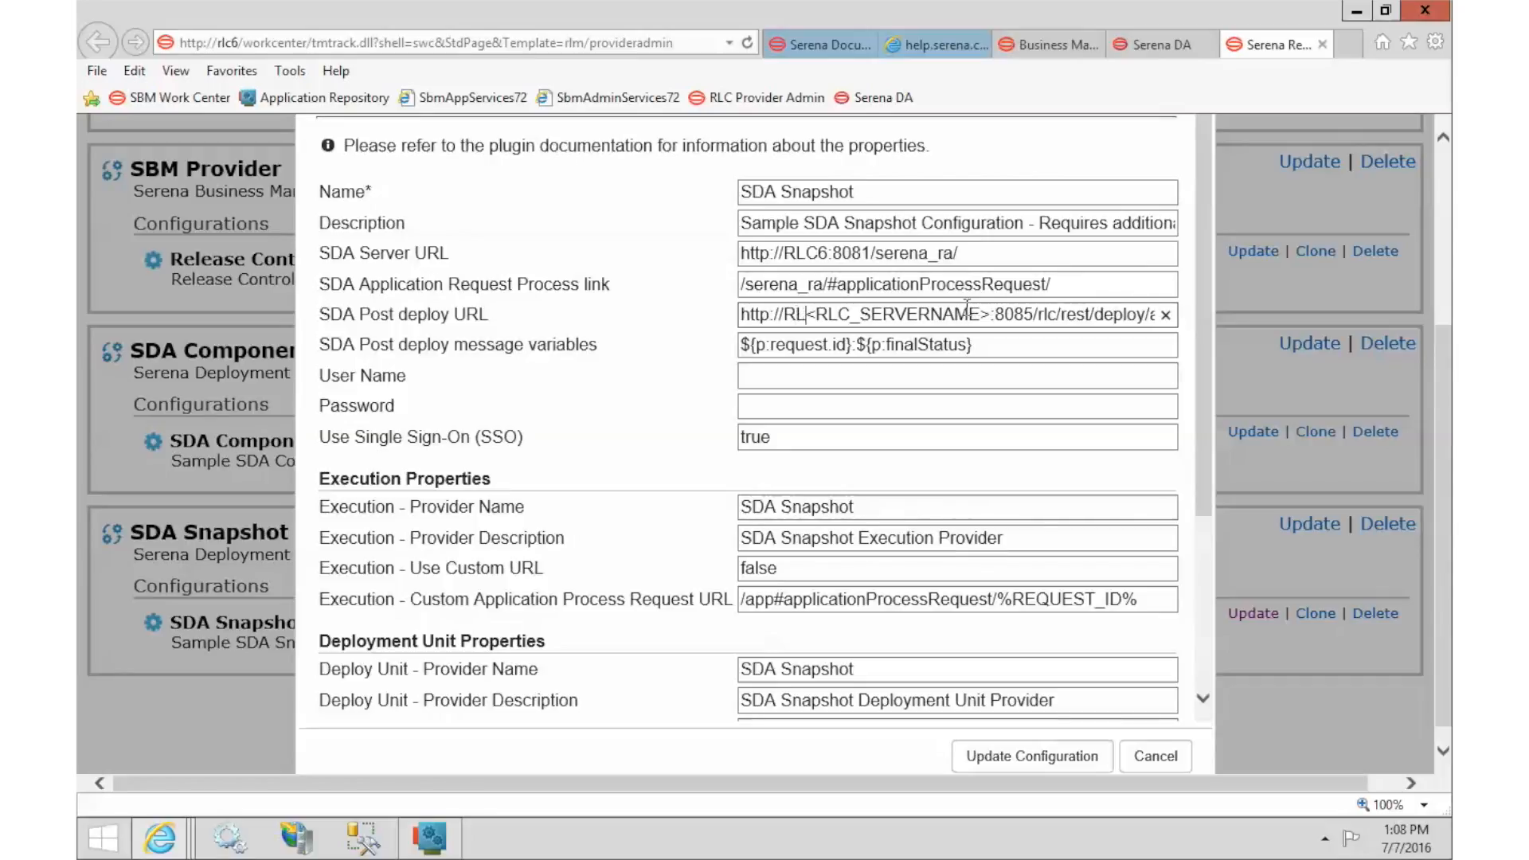
{"action": "type", "text": "6"}
{"action": "key", "text": "Delete"}
{"action": "key", "text": "Delete"}
{"action": "key", "text": "Delete"}
{"action": "key", "text": "Delete"}
{"action": "key", "text": "Delete"}
{"action": "key", "text": "Delete"}
{"action": "key", "text": "Delete"}
{"action": "key", "text": "Delete"}
{"action": "key", "text": "Delete"}
{"action": "key", "text": "Delete"}
{"action": "key", "text": "Delete"}
{"action": "key", "text": "Delete"}
{"action": "key", "text": "Delete"}
{"action": "key", "text": "Delete"}
{"action": "key", "text": "Delete"}
{"action": "key", "text": "Delete"}
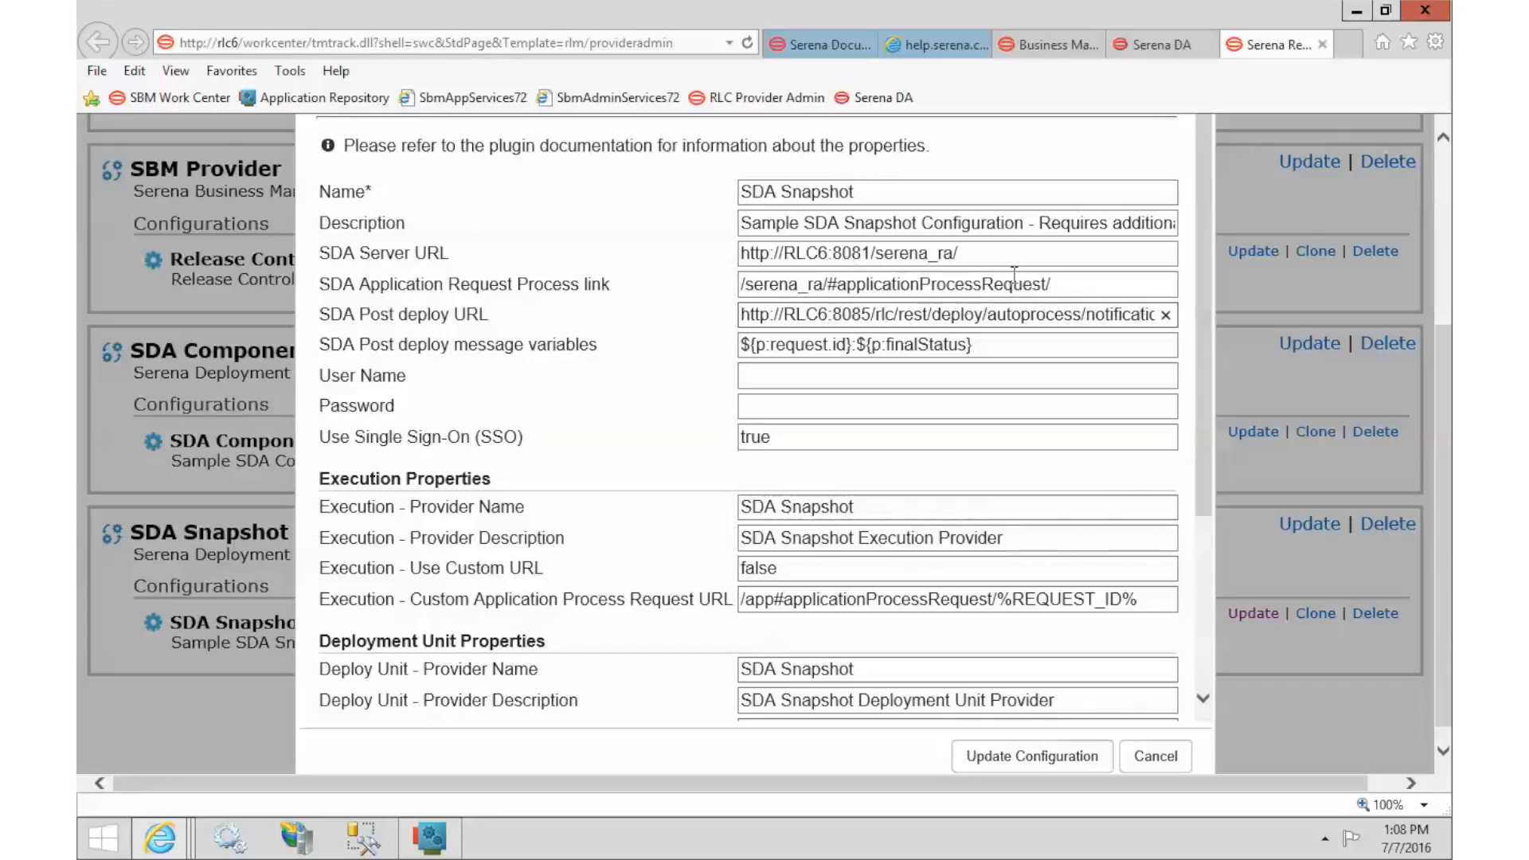
Change Use Single Sign-On from true to false.
{"action": "double_click", "coordinate": [792, 444]}
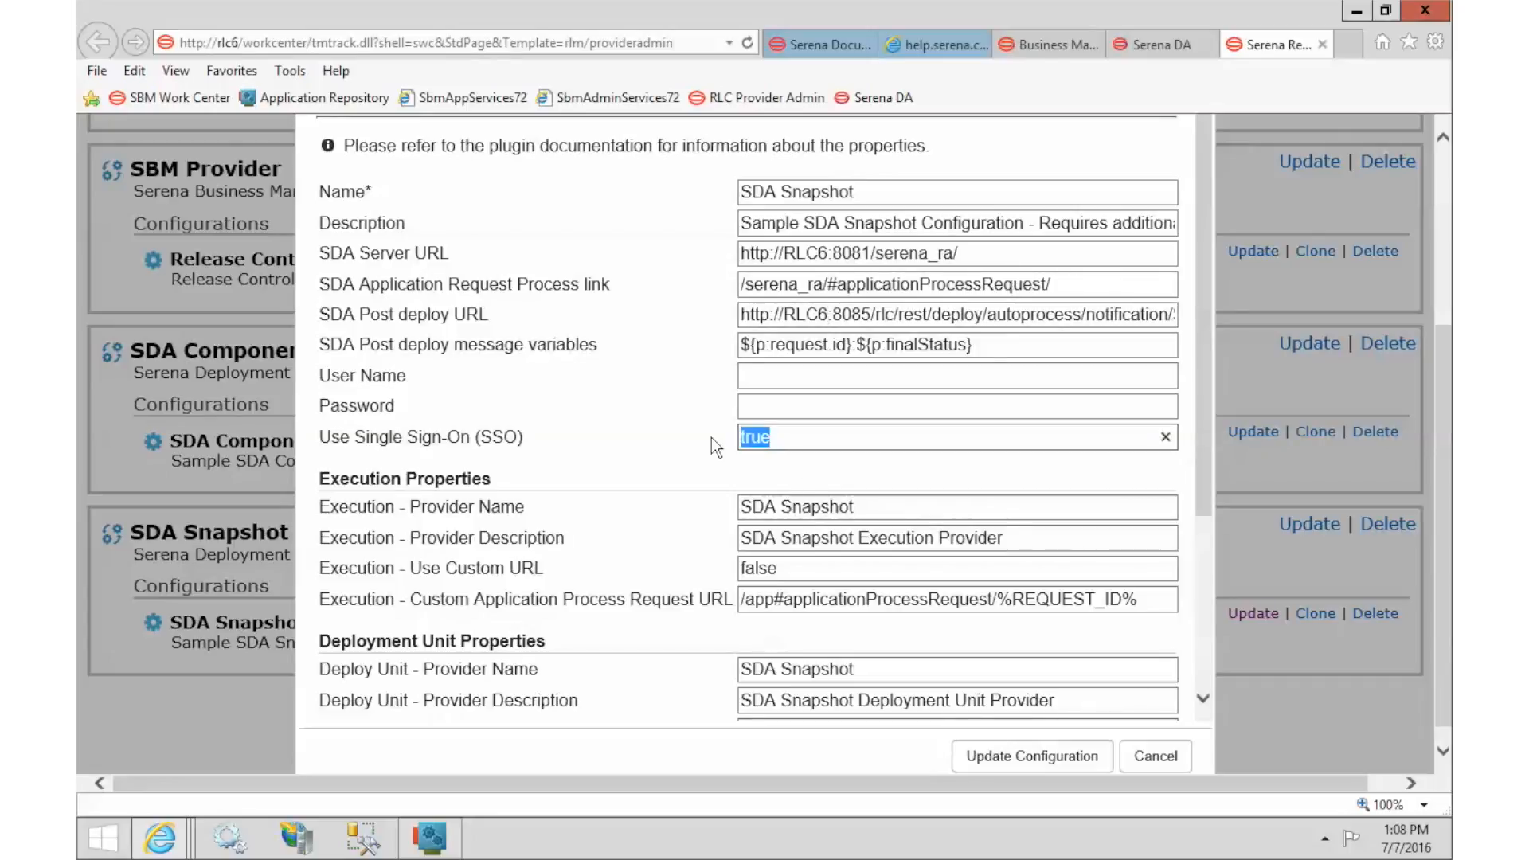
{"action": "type", "text": "flas"}
{"action": "key", "text": "BackSpace"}
{"action": "key", "text": "BackSpace"}
{"action": "key", "text": "BackSpace"}
{"action": "type", "text": "alse"}
Enter the SDA user name and password, and scroll down to the Update Configuration button.
{"action": "left_click", "coordinate": [770, 381]}
{"action": "type", "text": "admin"}
{"action": "key", "text": "Tab"}
{"action": "type", "text": "admin"}
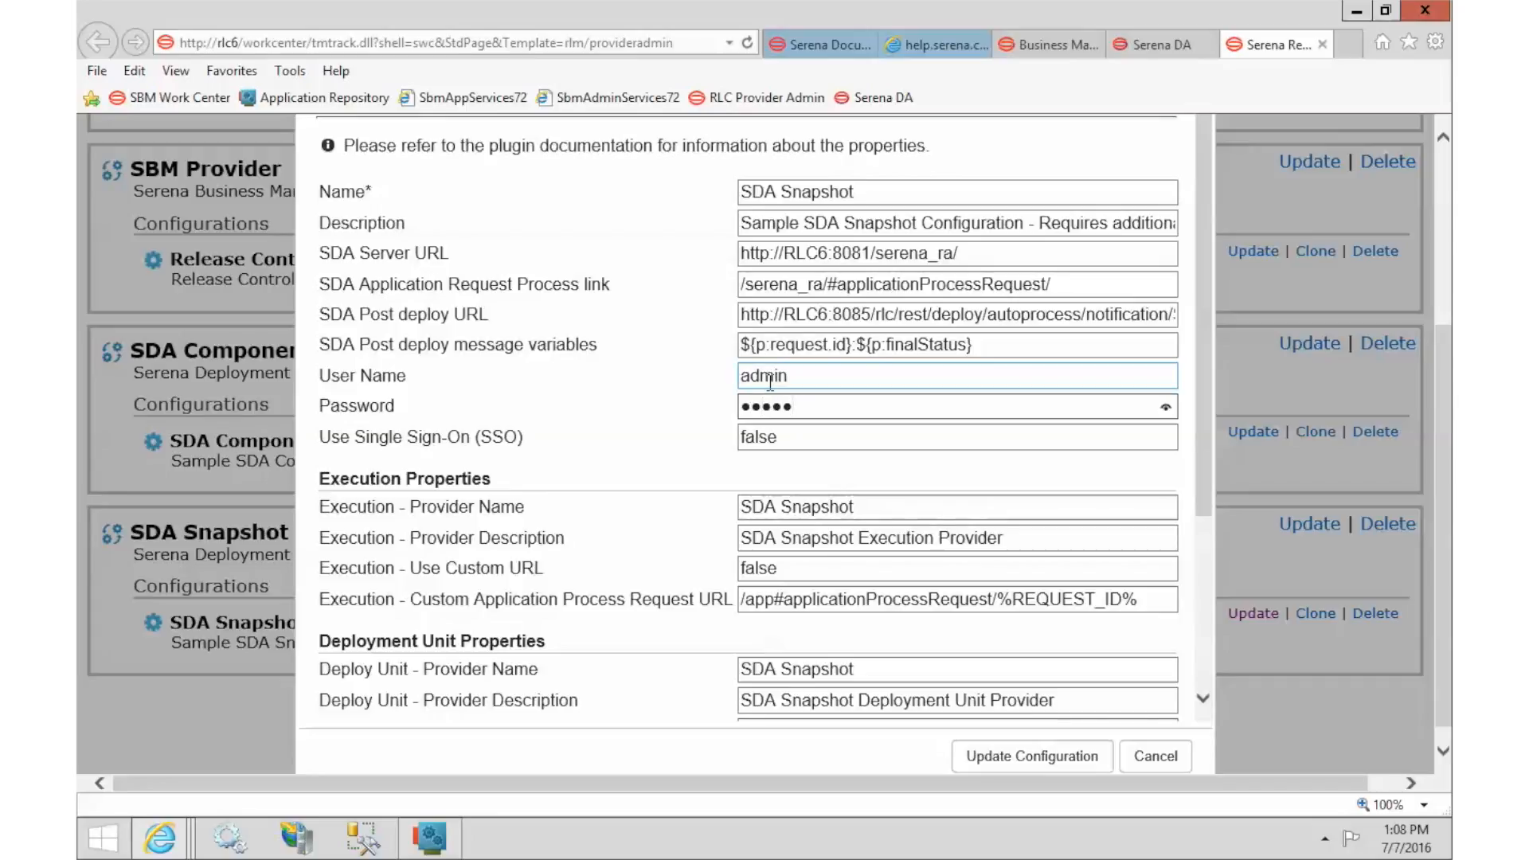
{"action": "left_click_drag", "start_coordinate": [1200, 315], "coordinate": [1206, 476]}
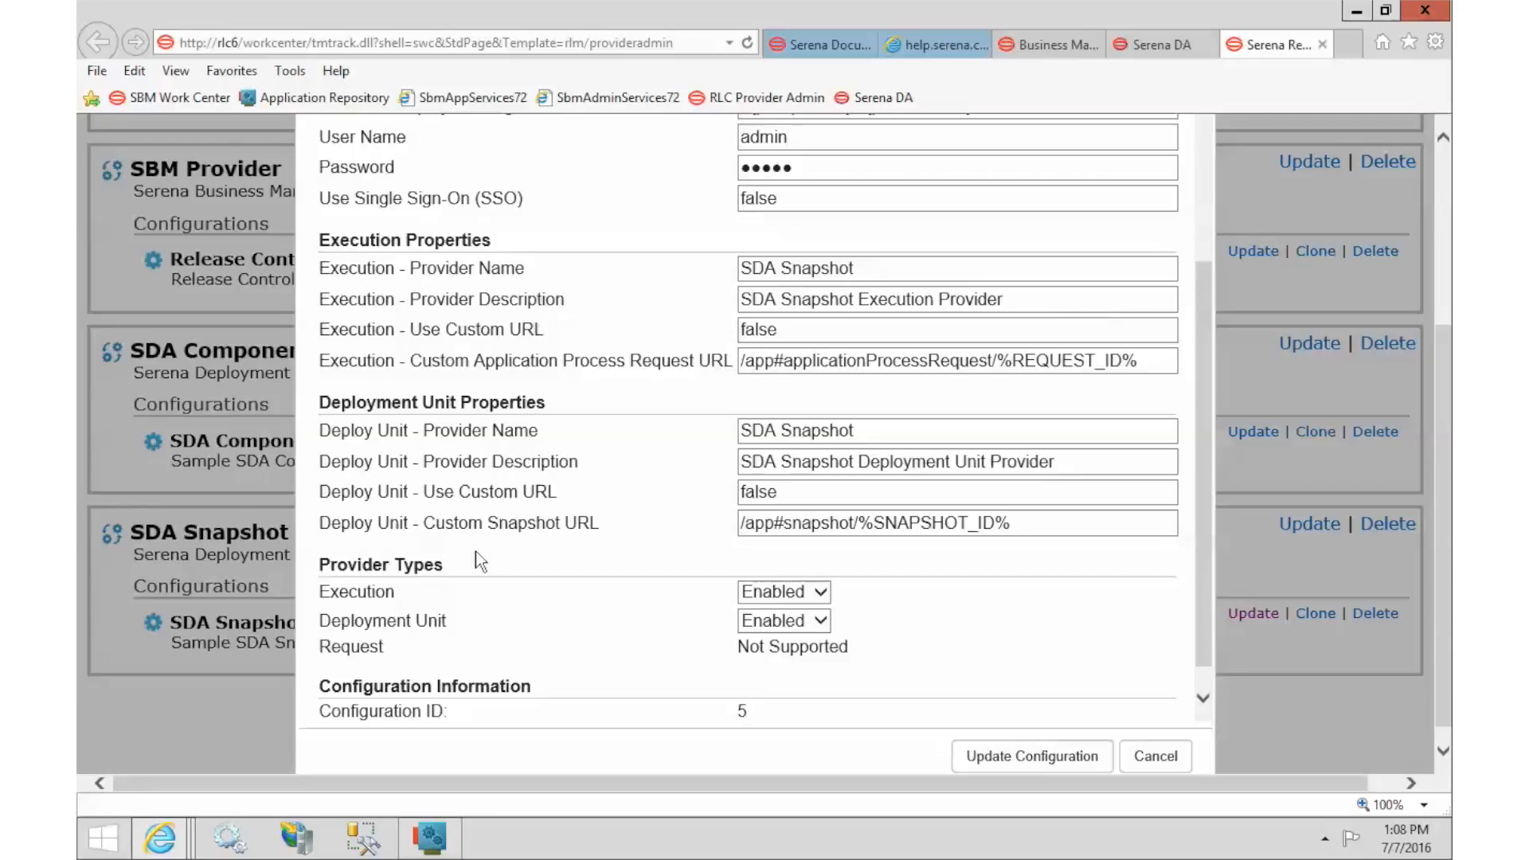
{"action": "scroll", "coordinate": [412, 572], "scroll_direction": "down", "scroll_amount": 2}
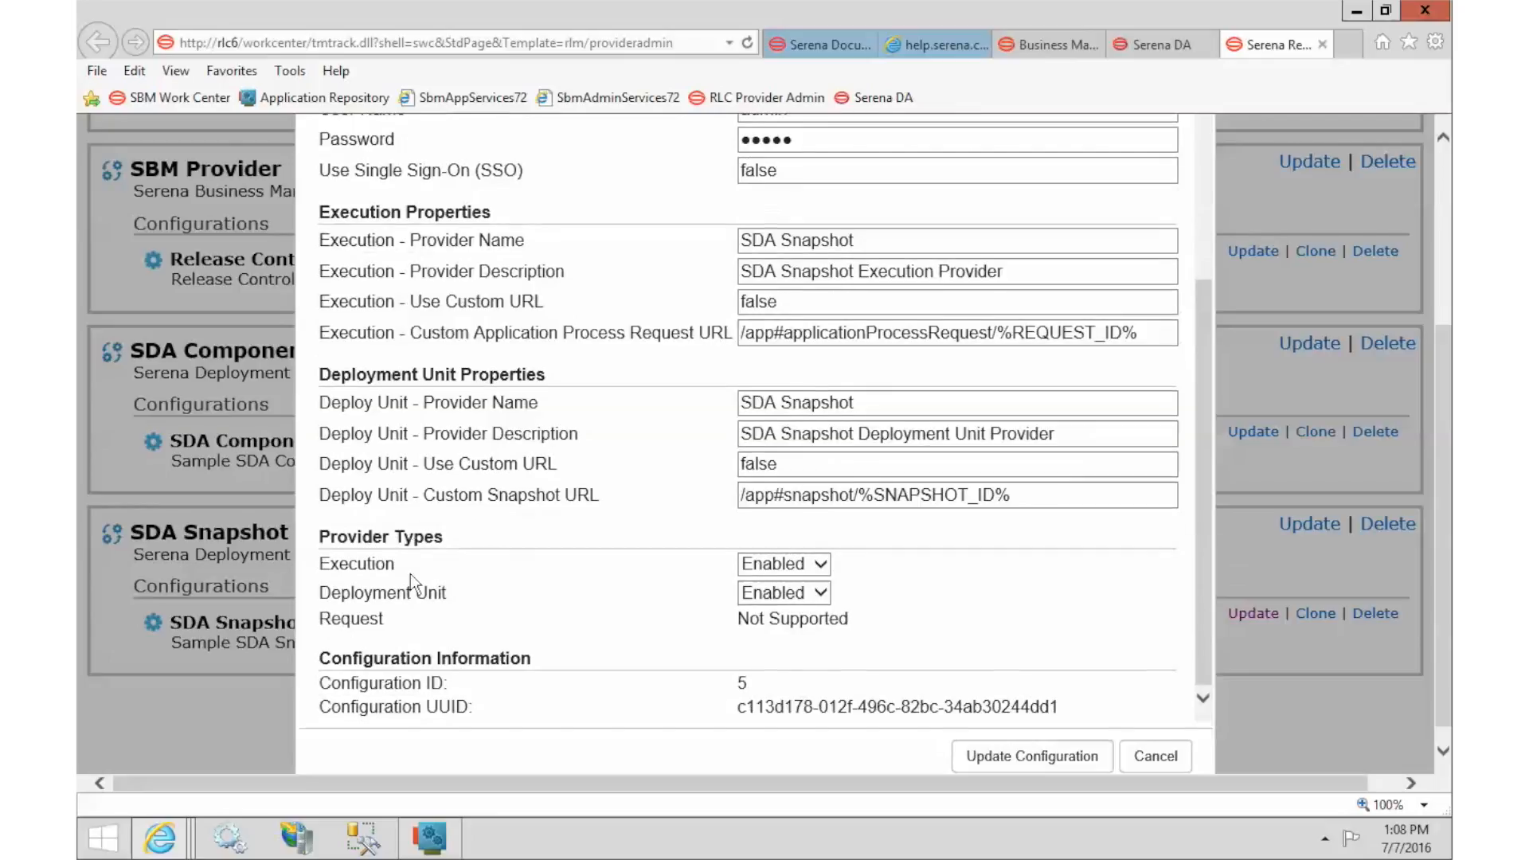
Save the SDA Snapshot configuration and switch over to Business Manager's My Dashboard.
{"action": "left_click", "coordinate": [1001, 749]}
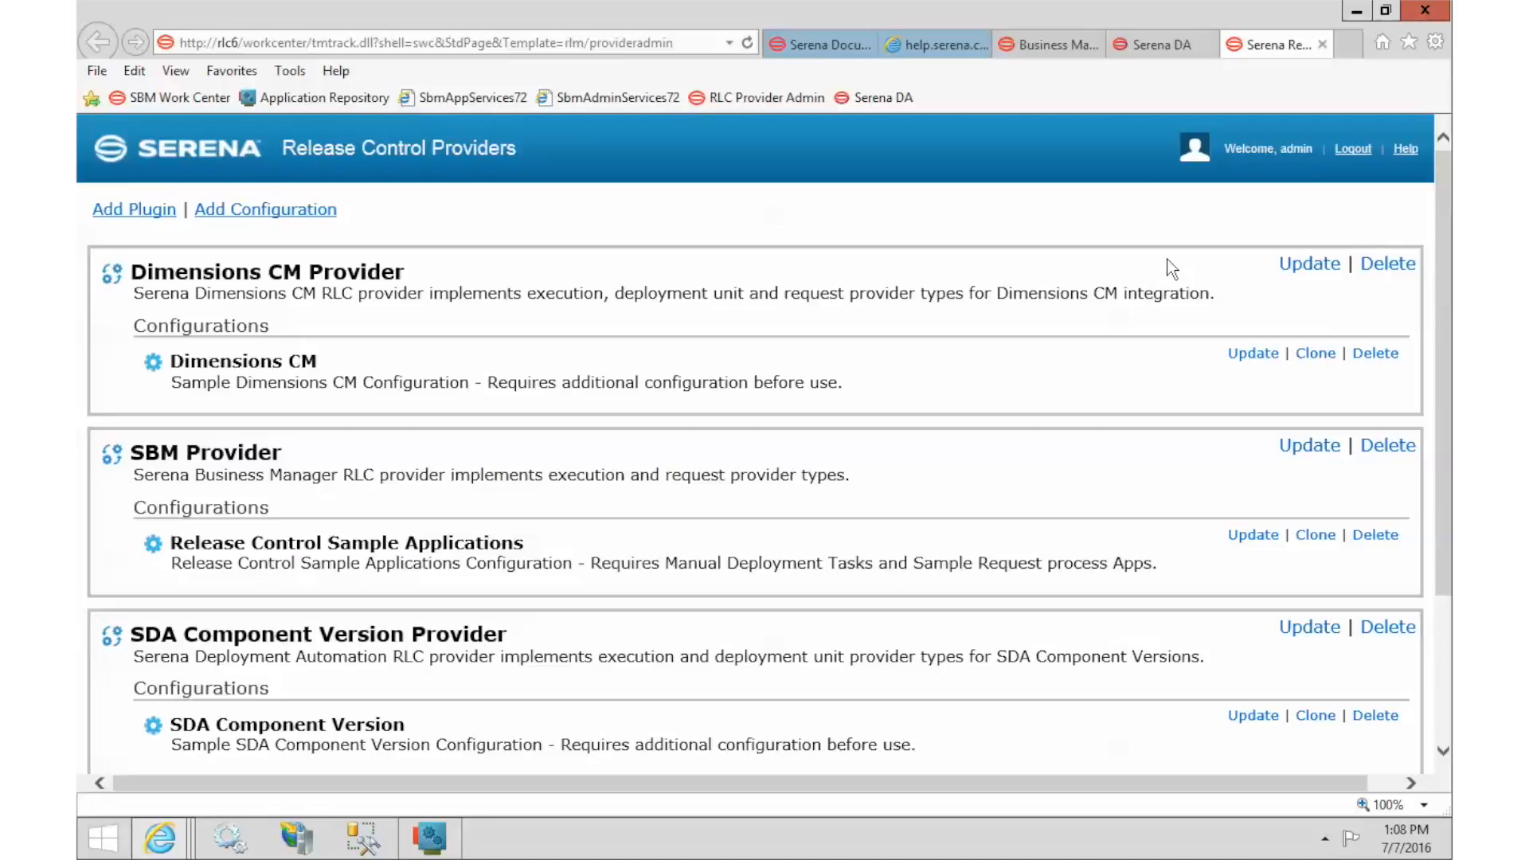
{"action": "left_click", "coordinate": [1148, 54]}
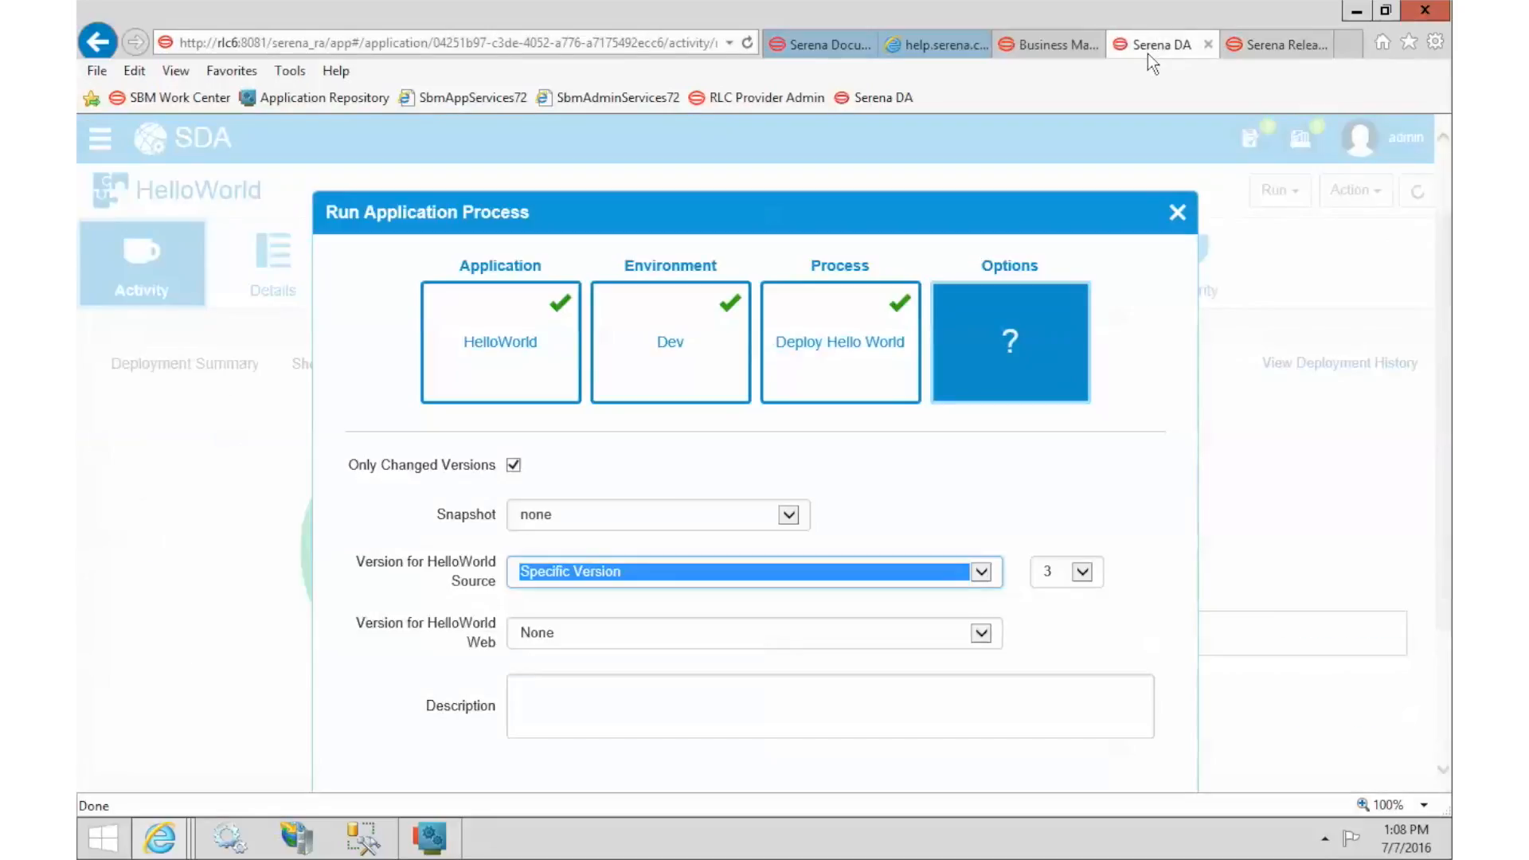
{"action": "left_click", "coordinate": [1080, 56]}
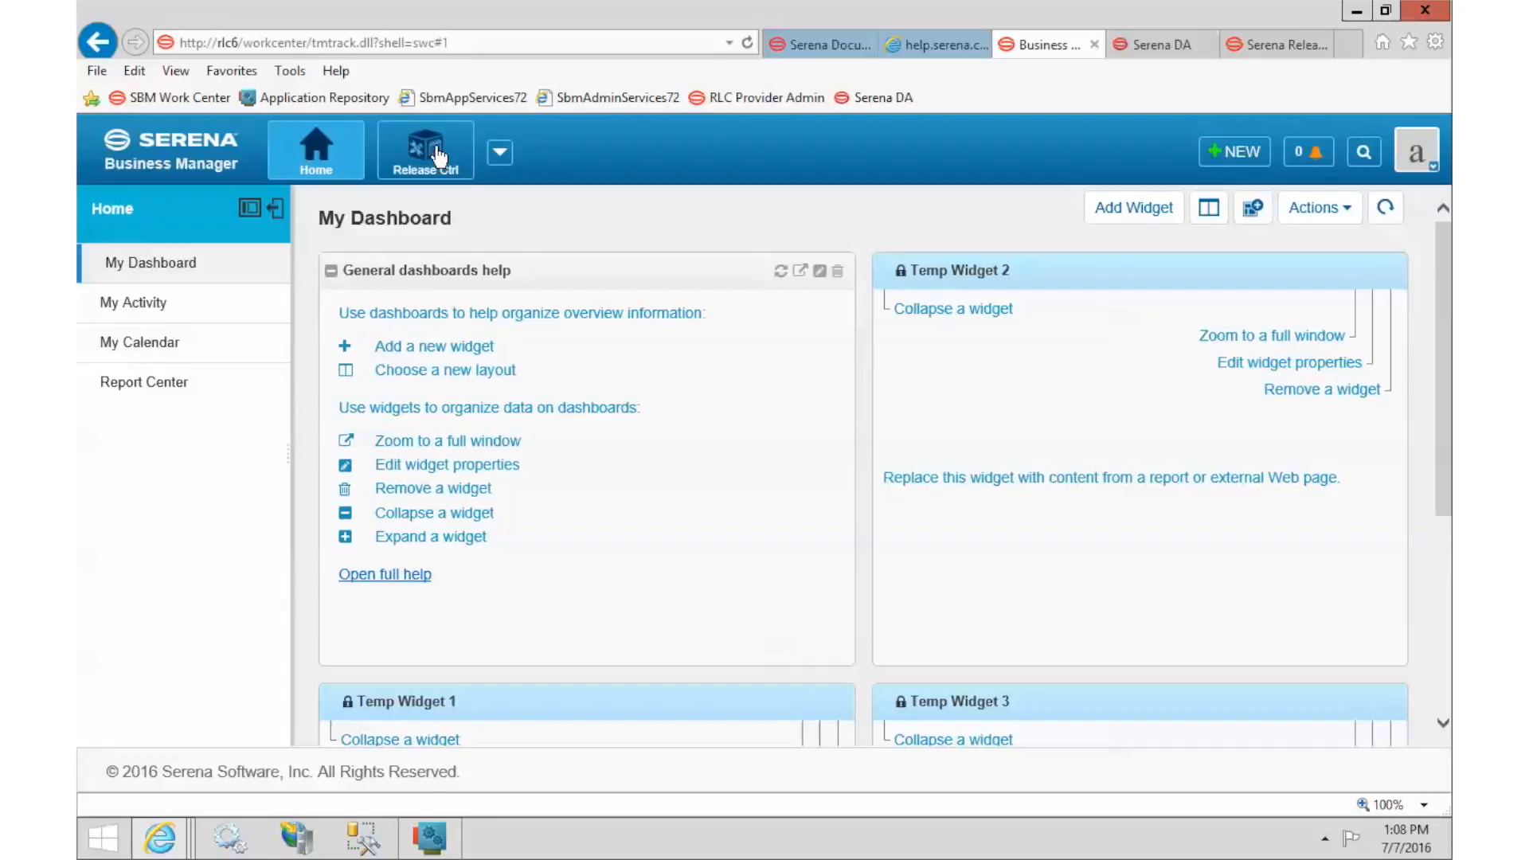
From All Packages, open release package 000017 'My Release Package' and view its Deployment Units tab.
{"action": "left_click", "coordinate": [428, 151]}
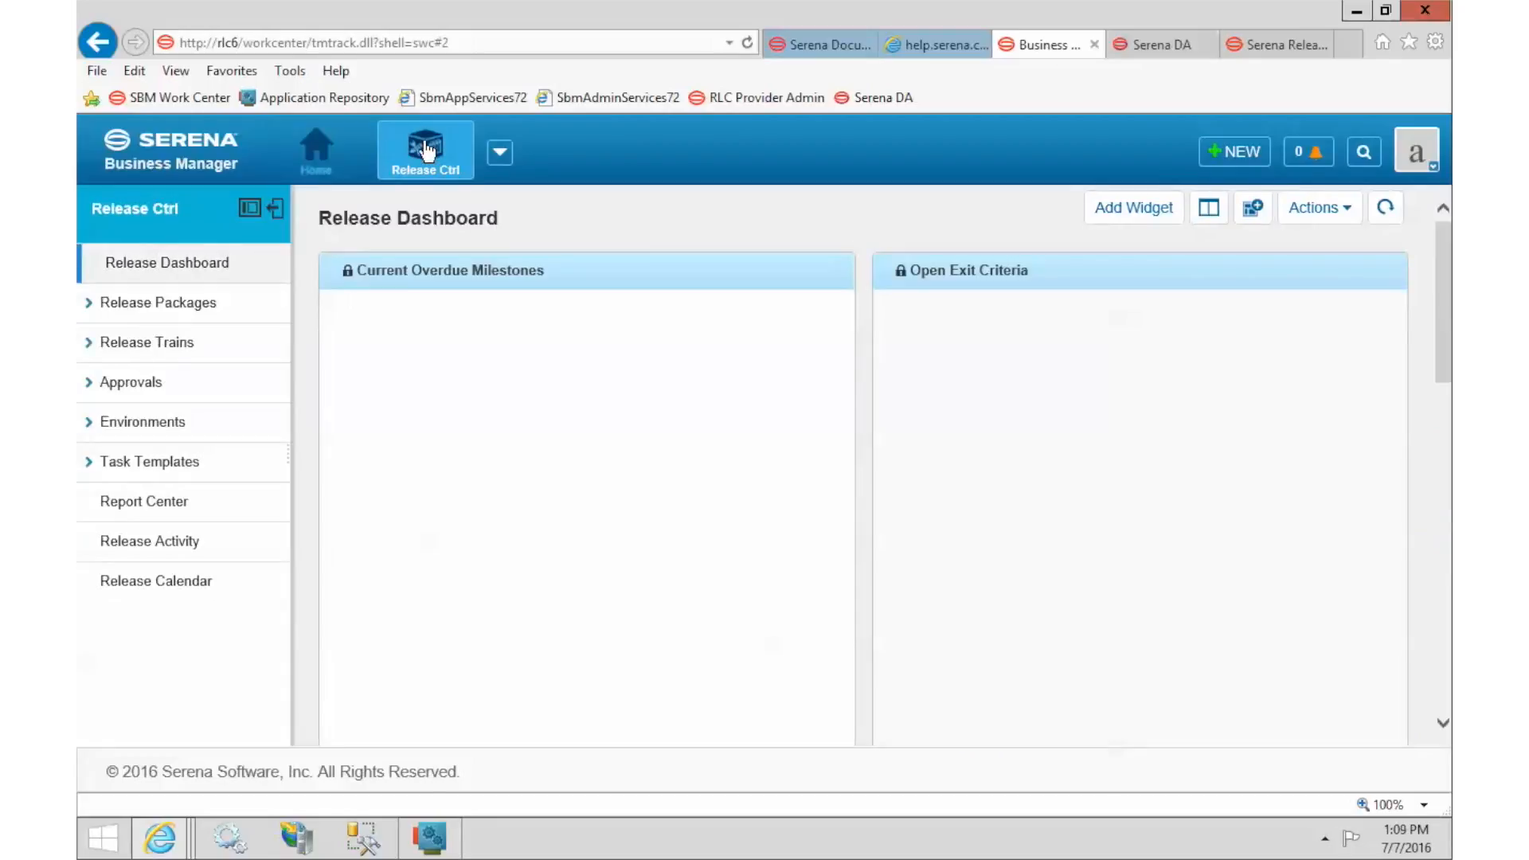
{"action": "left_click", "coordinate": [157, 302]}
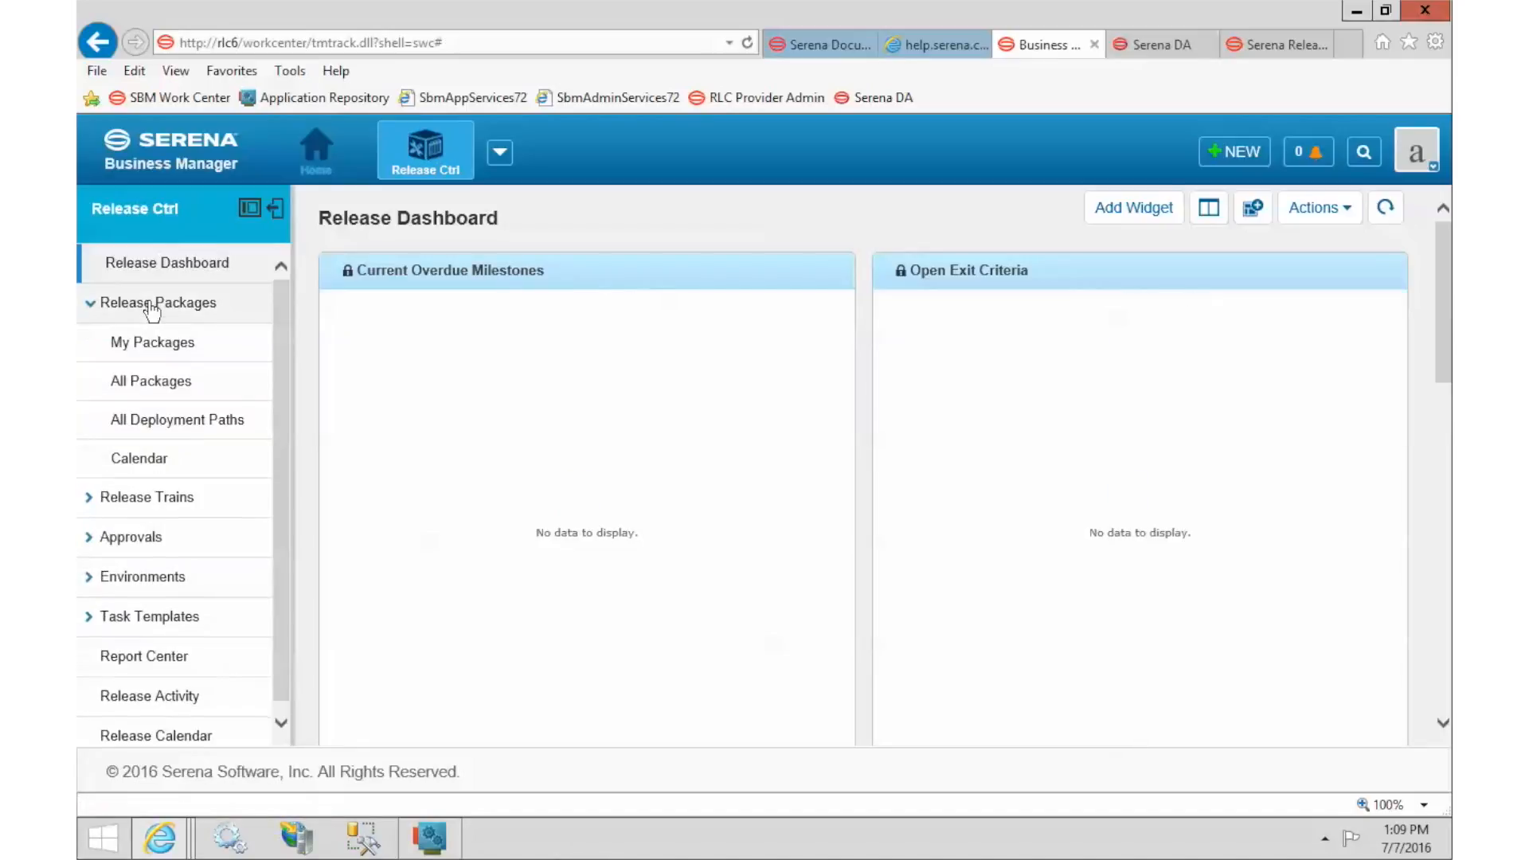
{"action": "left_click", "coordinate": [169, 382]}
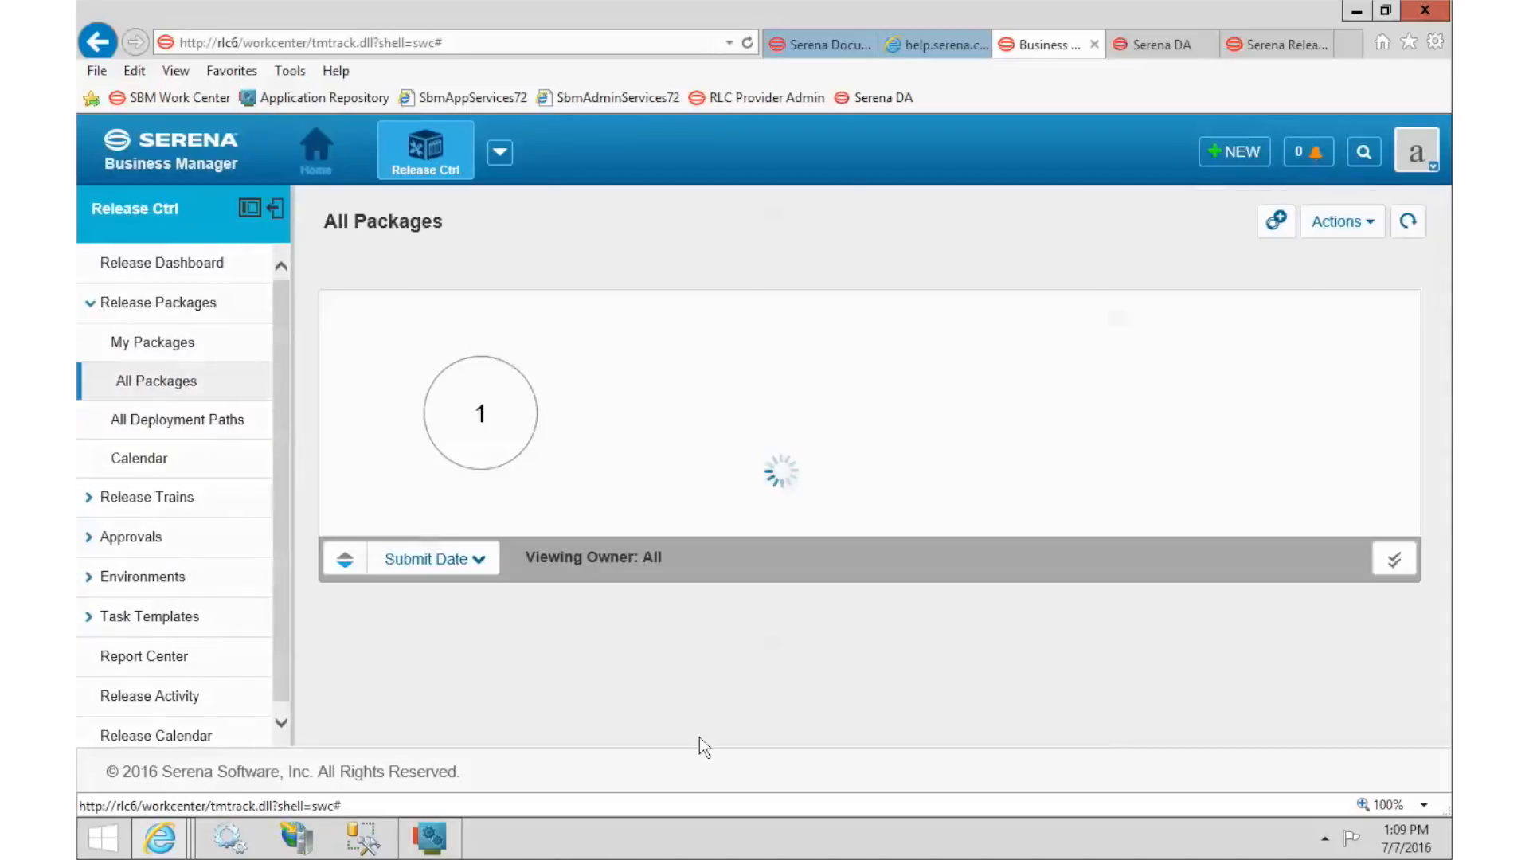
{"action": "left_click", "coordinate": [607, 666]}
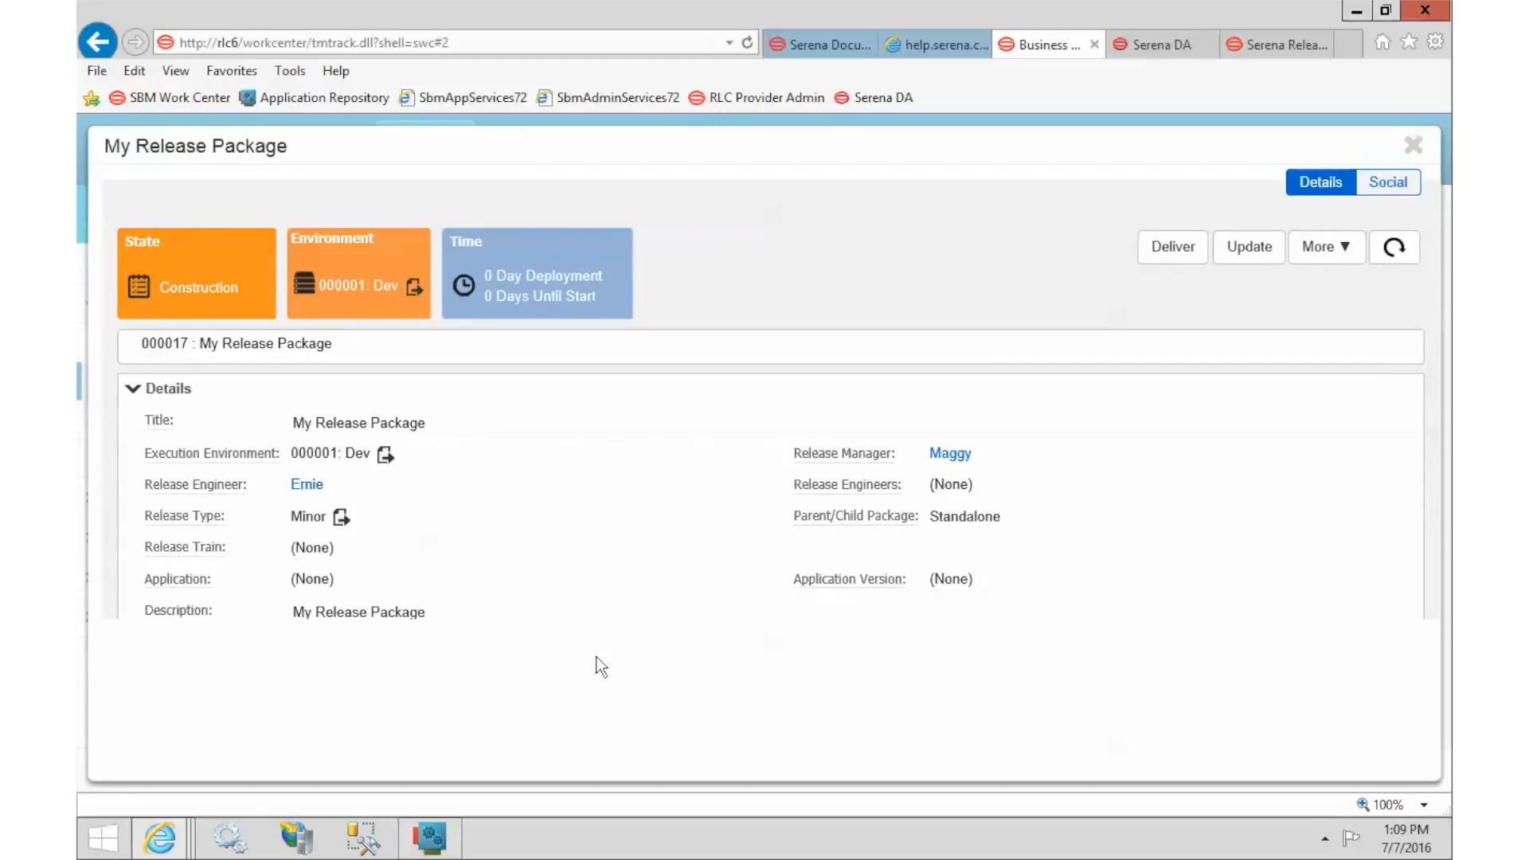
{"action": "scroll", "coordinate": [662, 462], "scroll_direction": "down", "scroll_amount": 3}
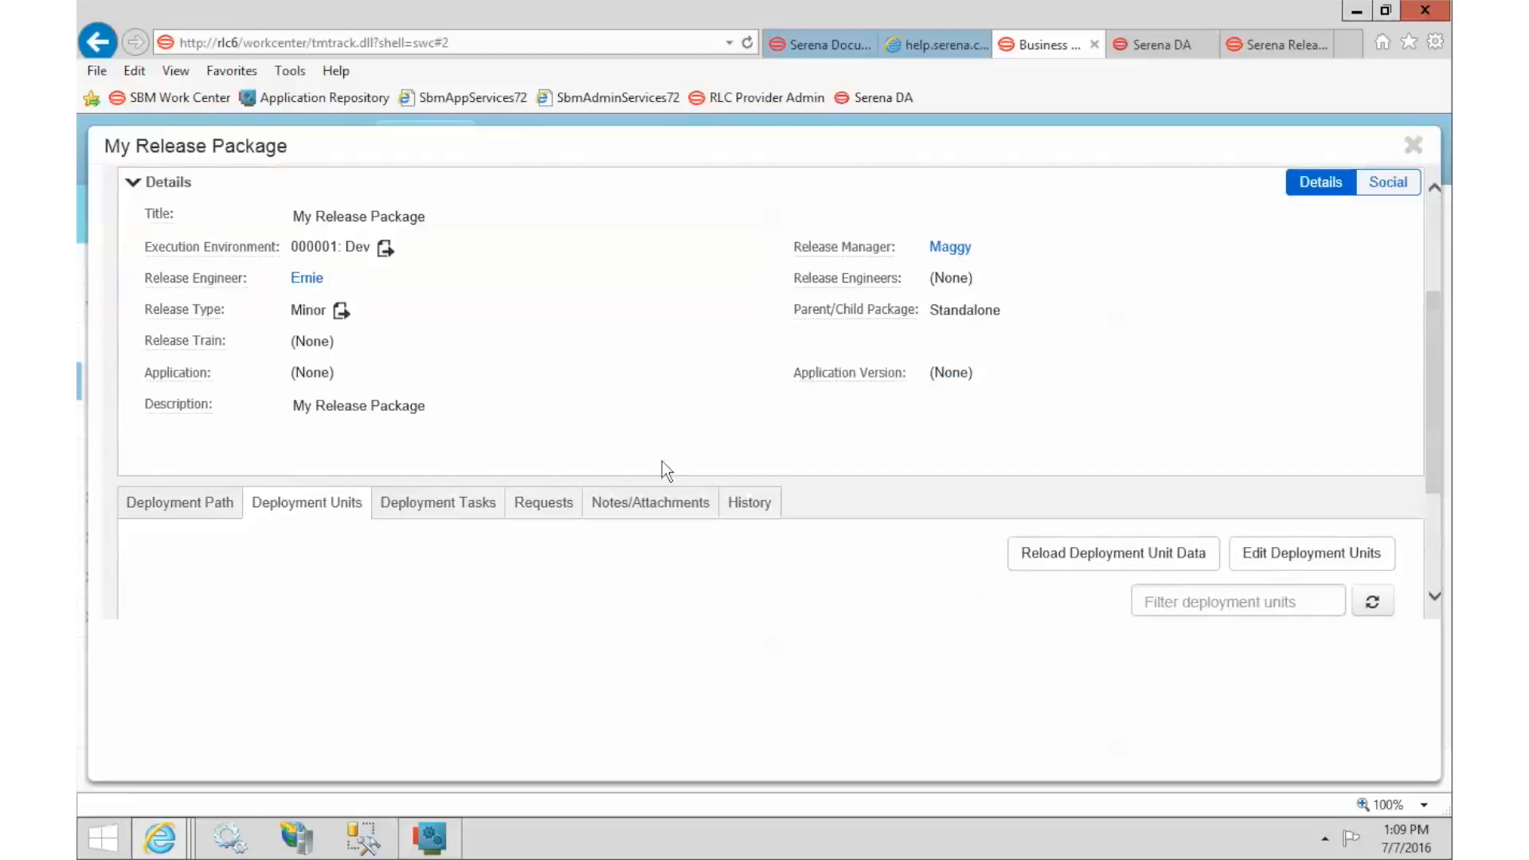
{"action": "scroll", "coordinate": [661, 461], "scroll_direction": "down", "scroll_amount": 3}
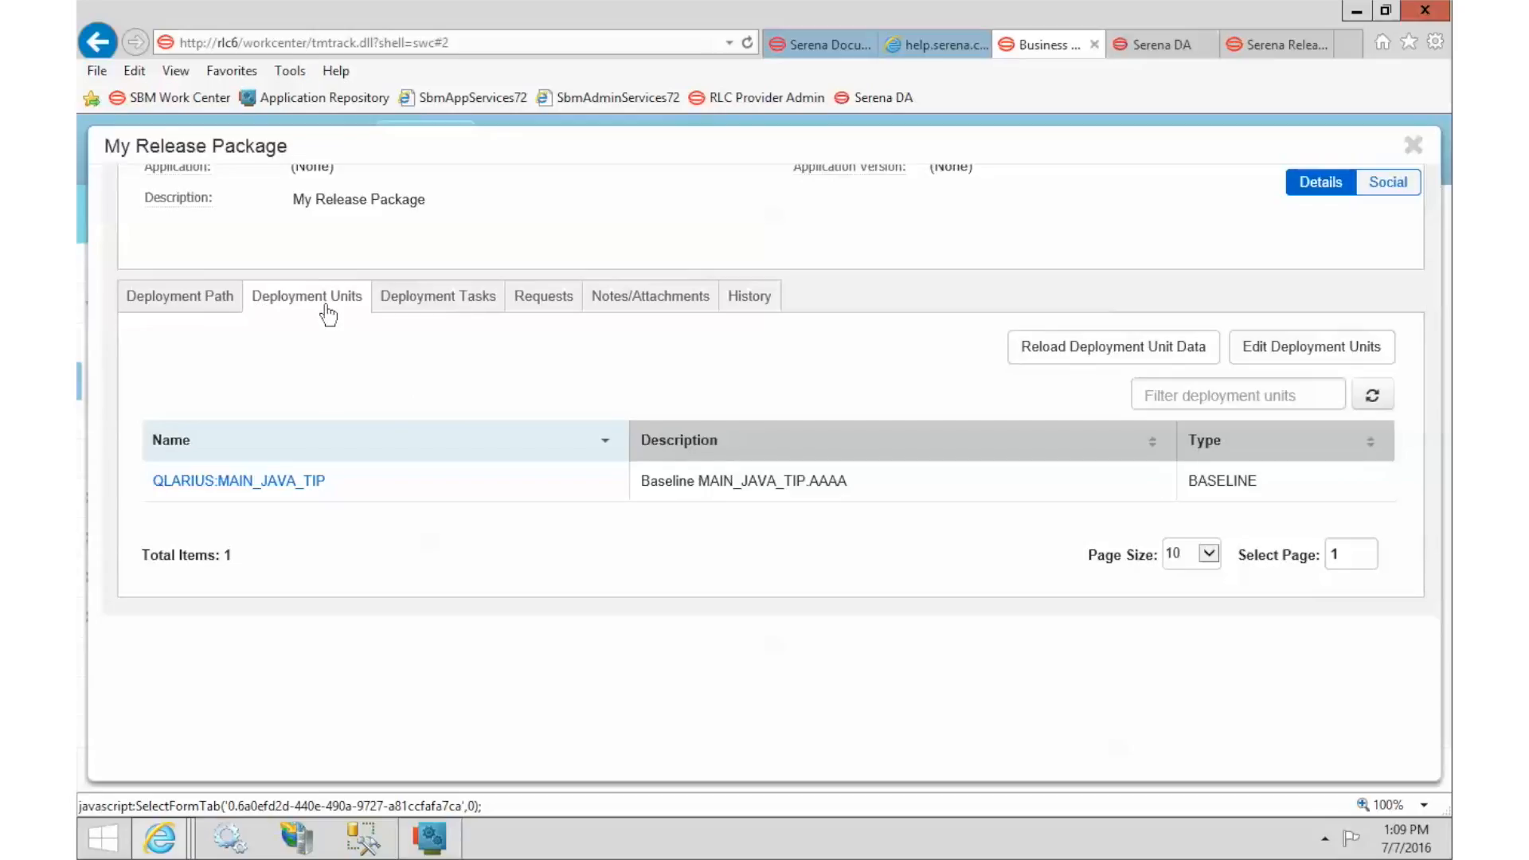
Add version 3 of the HelloWorld application's HelloWorld Source component as an SDA Component Version unit.
{"action": "left_click", "coordinate": [1311, 355]}
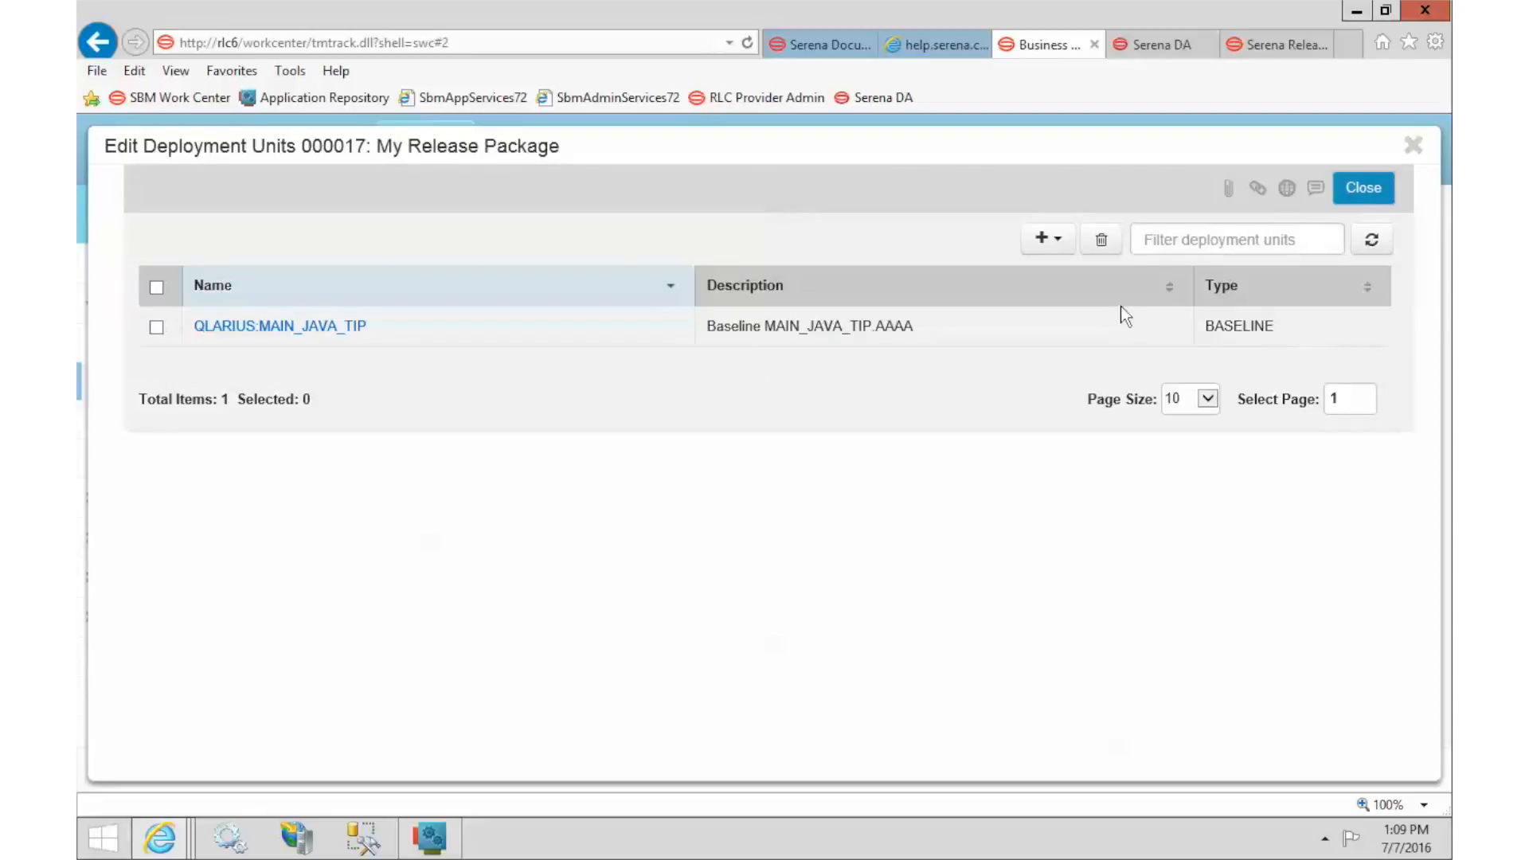
{"action": "left_click", "coordinate": [1048, 241]}
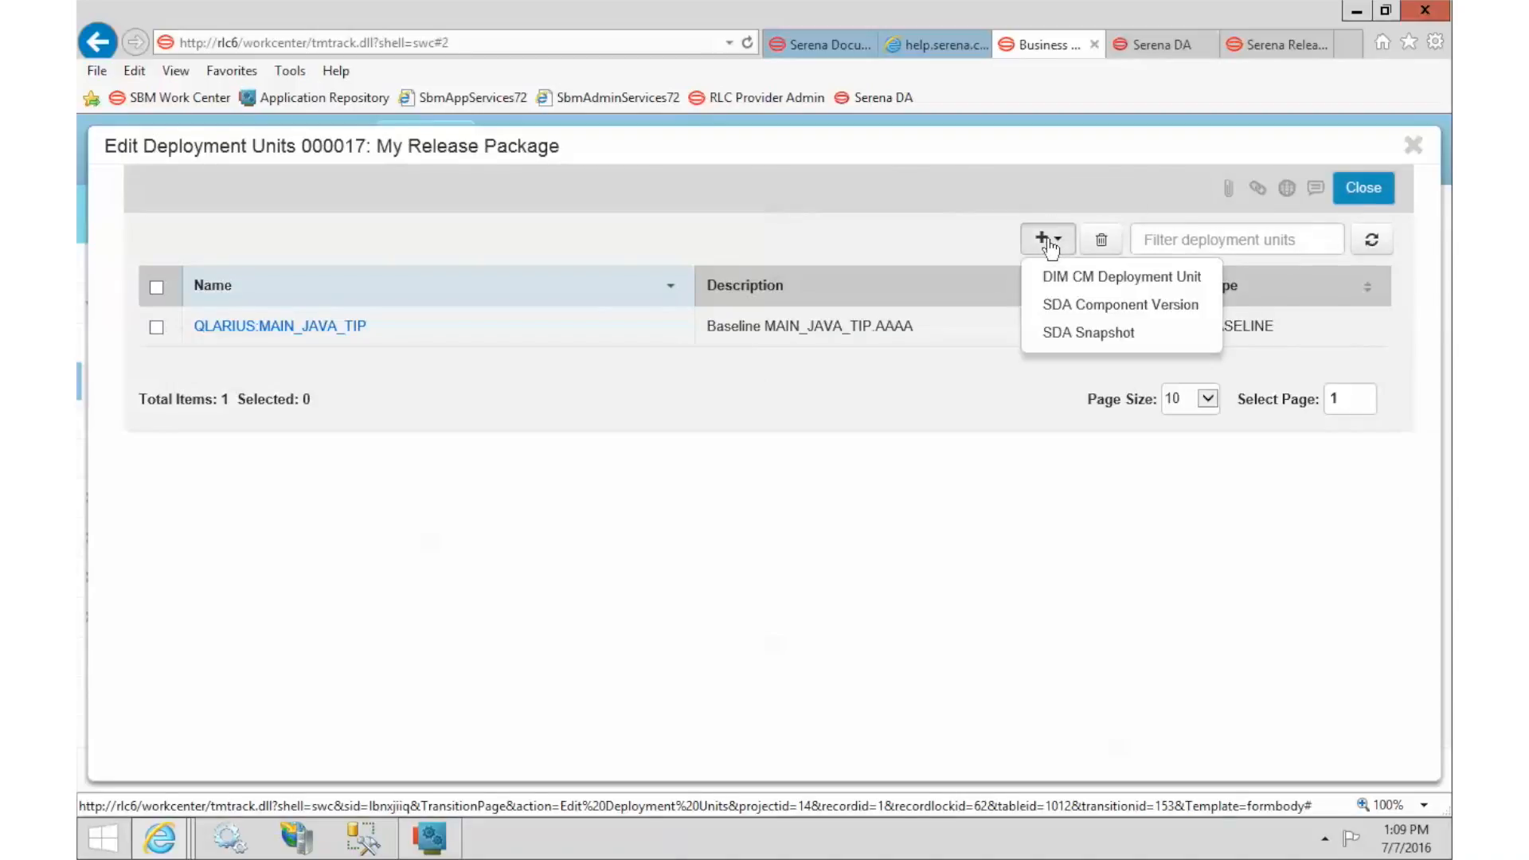
{"action": "left_click", "coordinate": [1103, 309]}
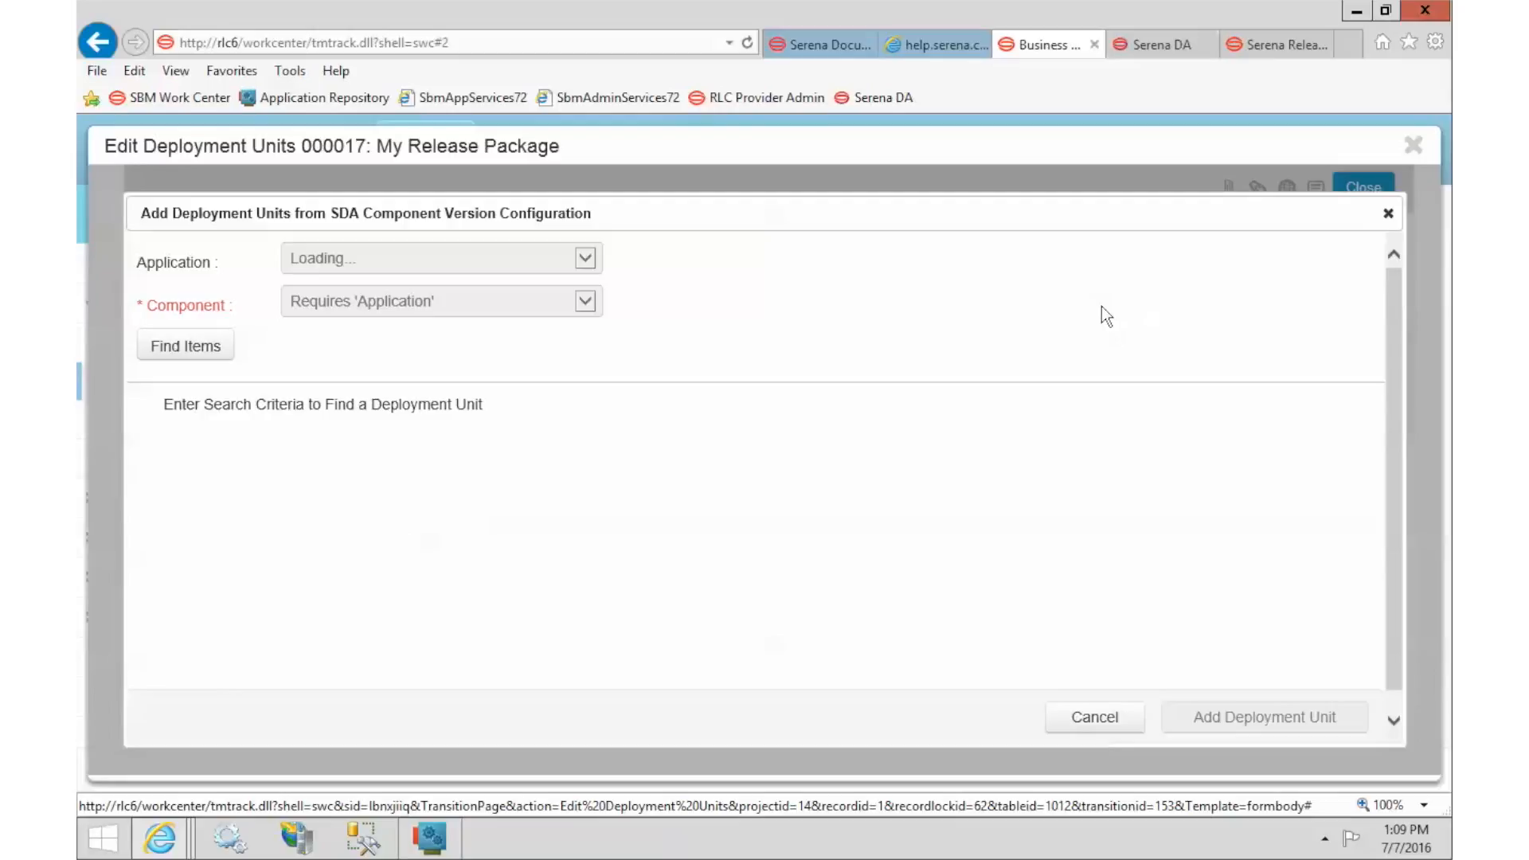
{"action": "left_click", "coordinate": [350, 263]}
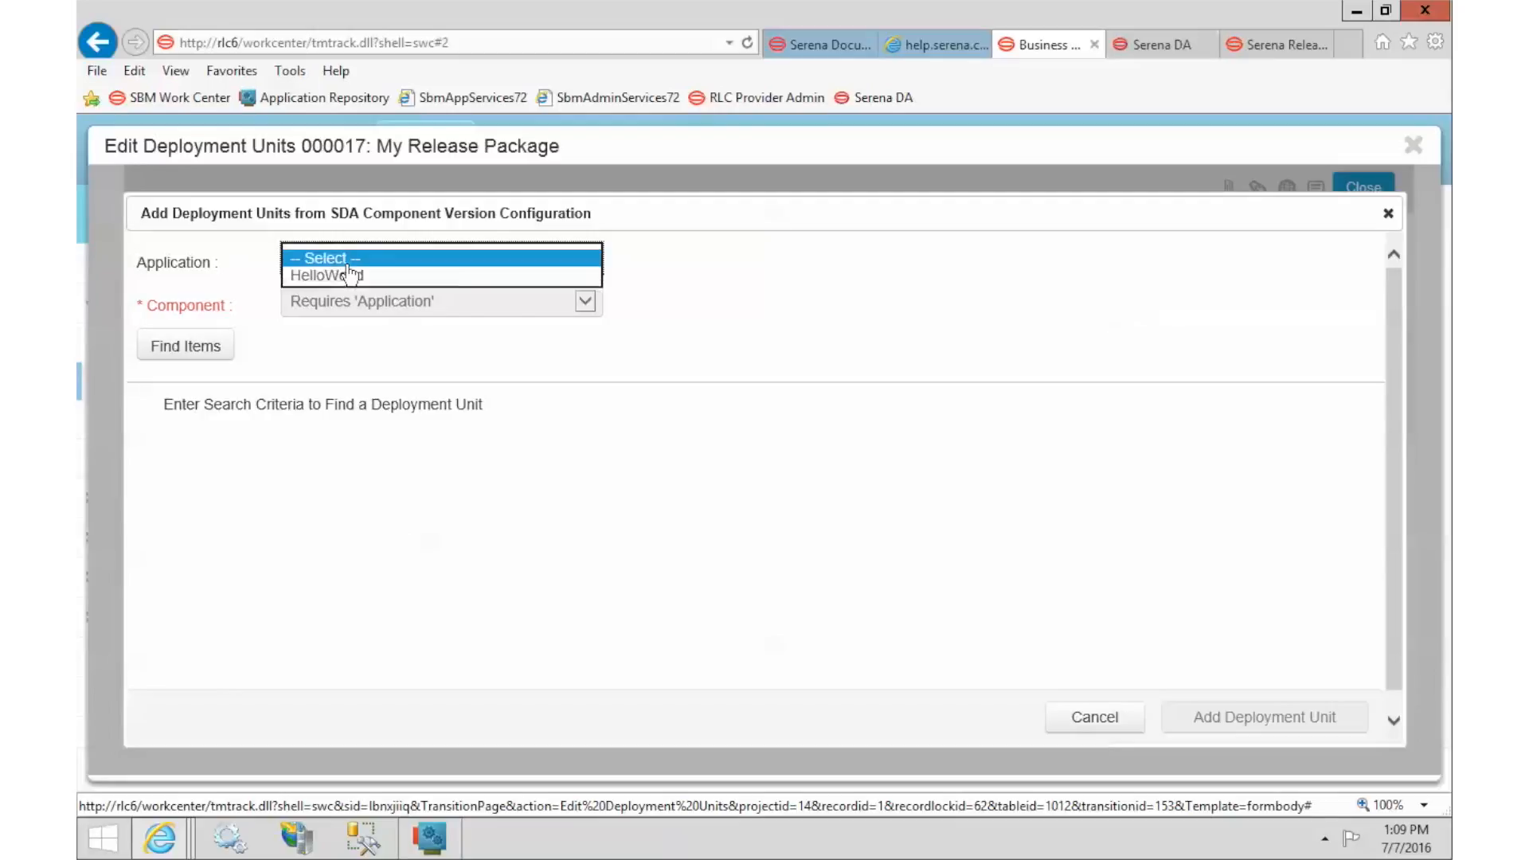
{"action": "left_click", "coordinate": [350, 276]}
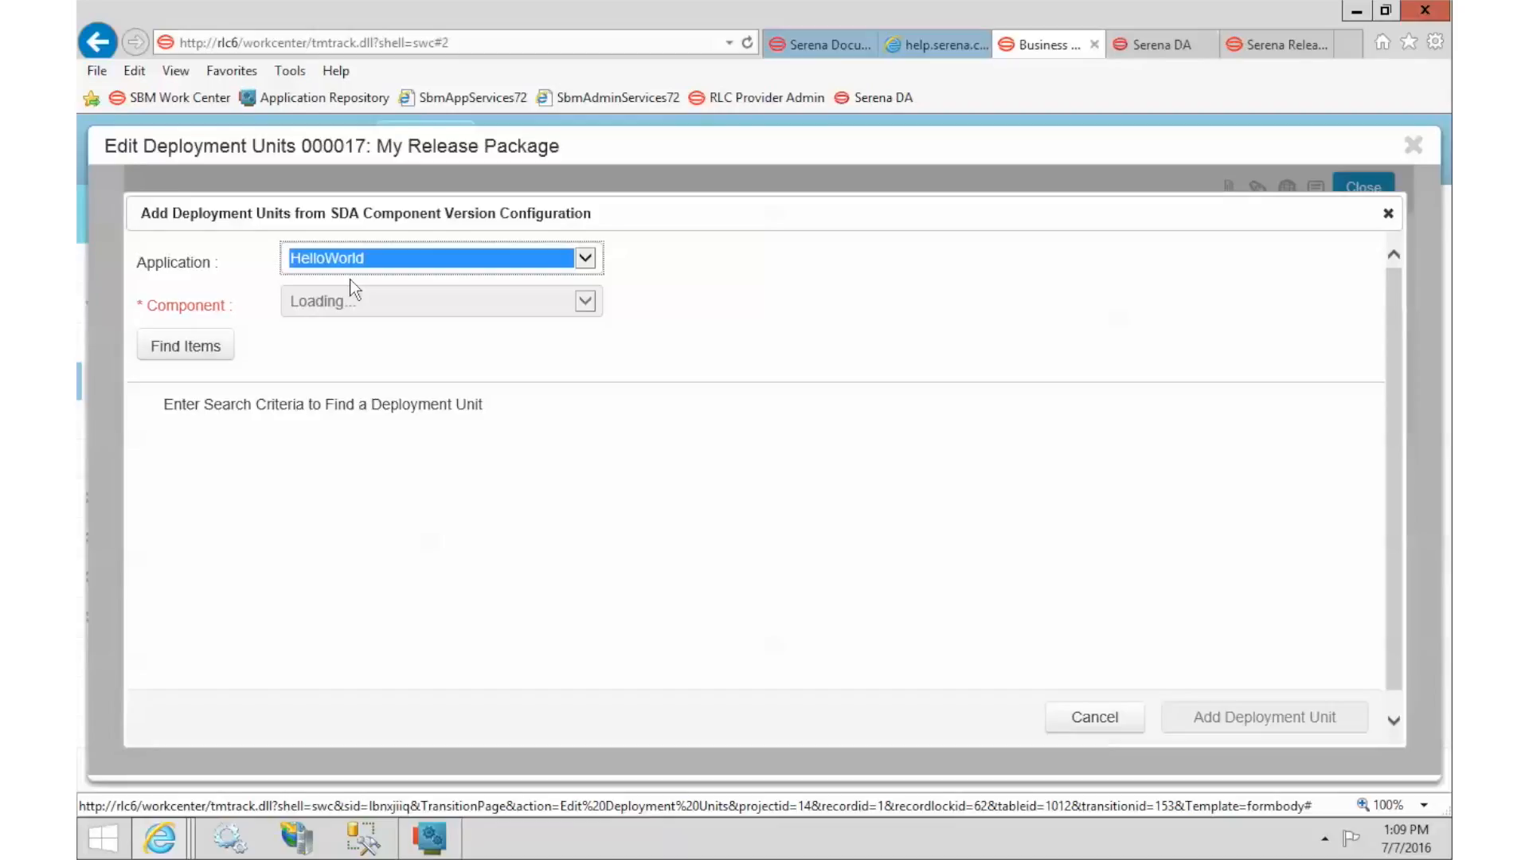
{"action": "left_click", "coordinate": [355, 307]}
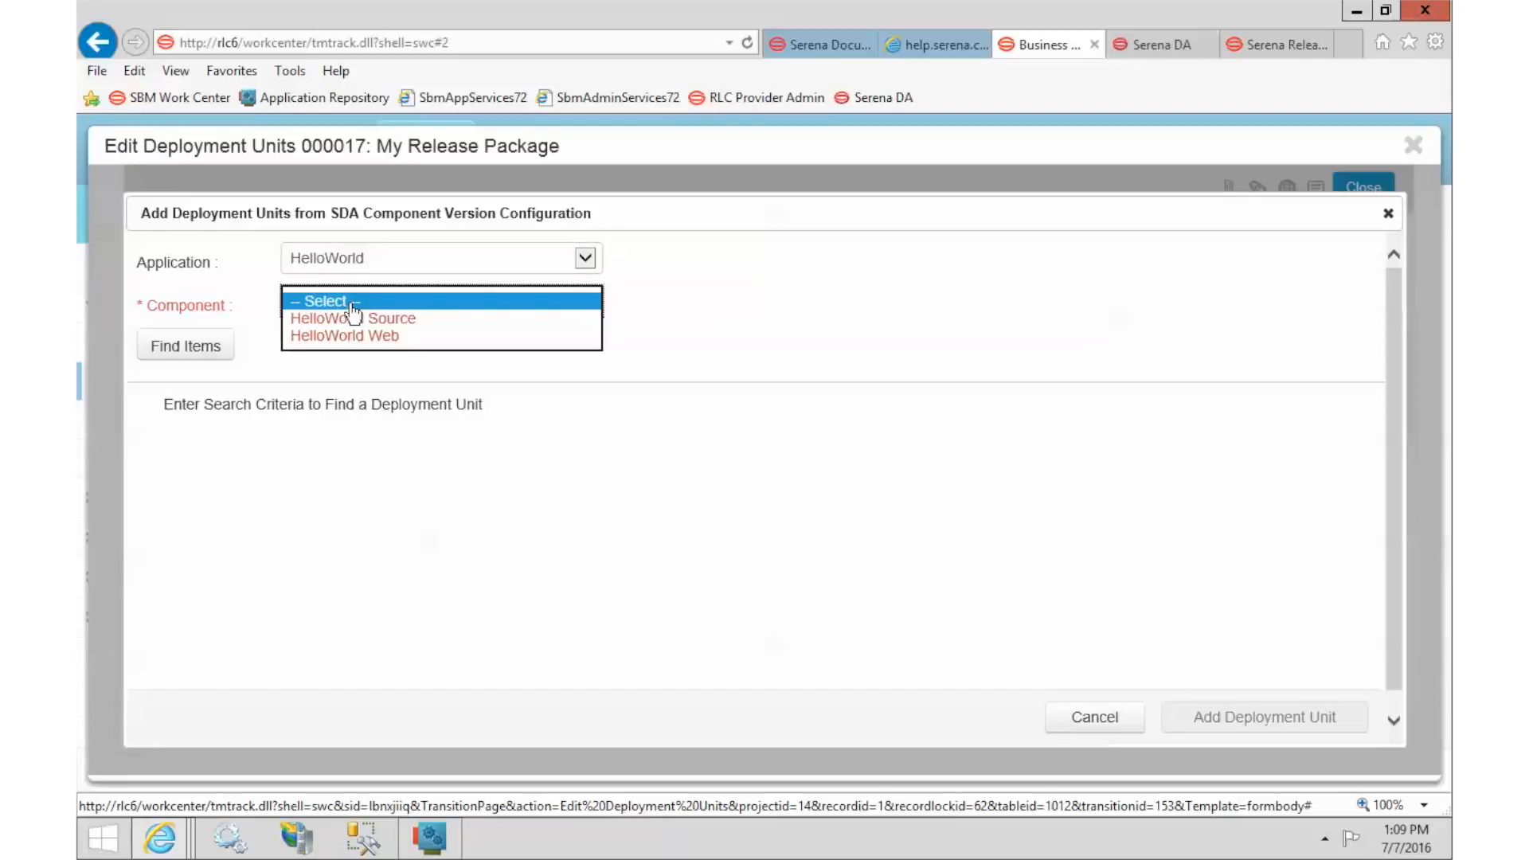
{"action": "left_click", "coordinate": [407, 319]}
{"action": "left_click", "coordinate": [185, 346]}
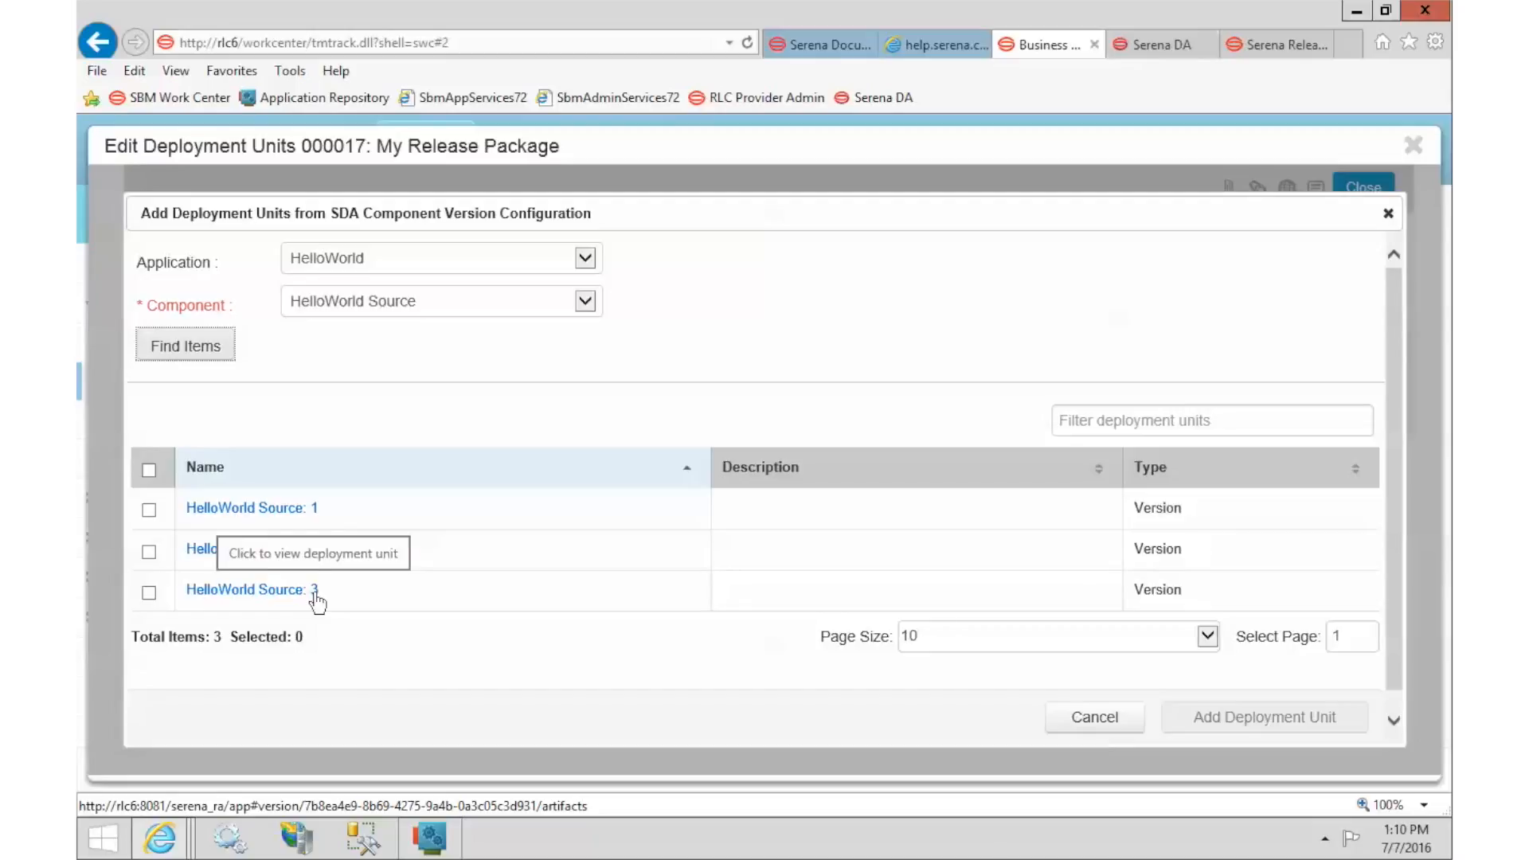
{"action": "left_click", "coordinate": [148, 593]}
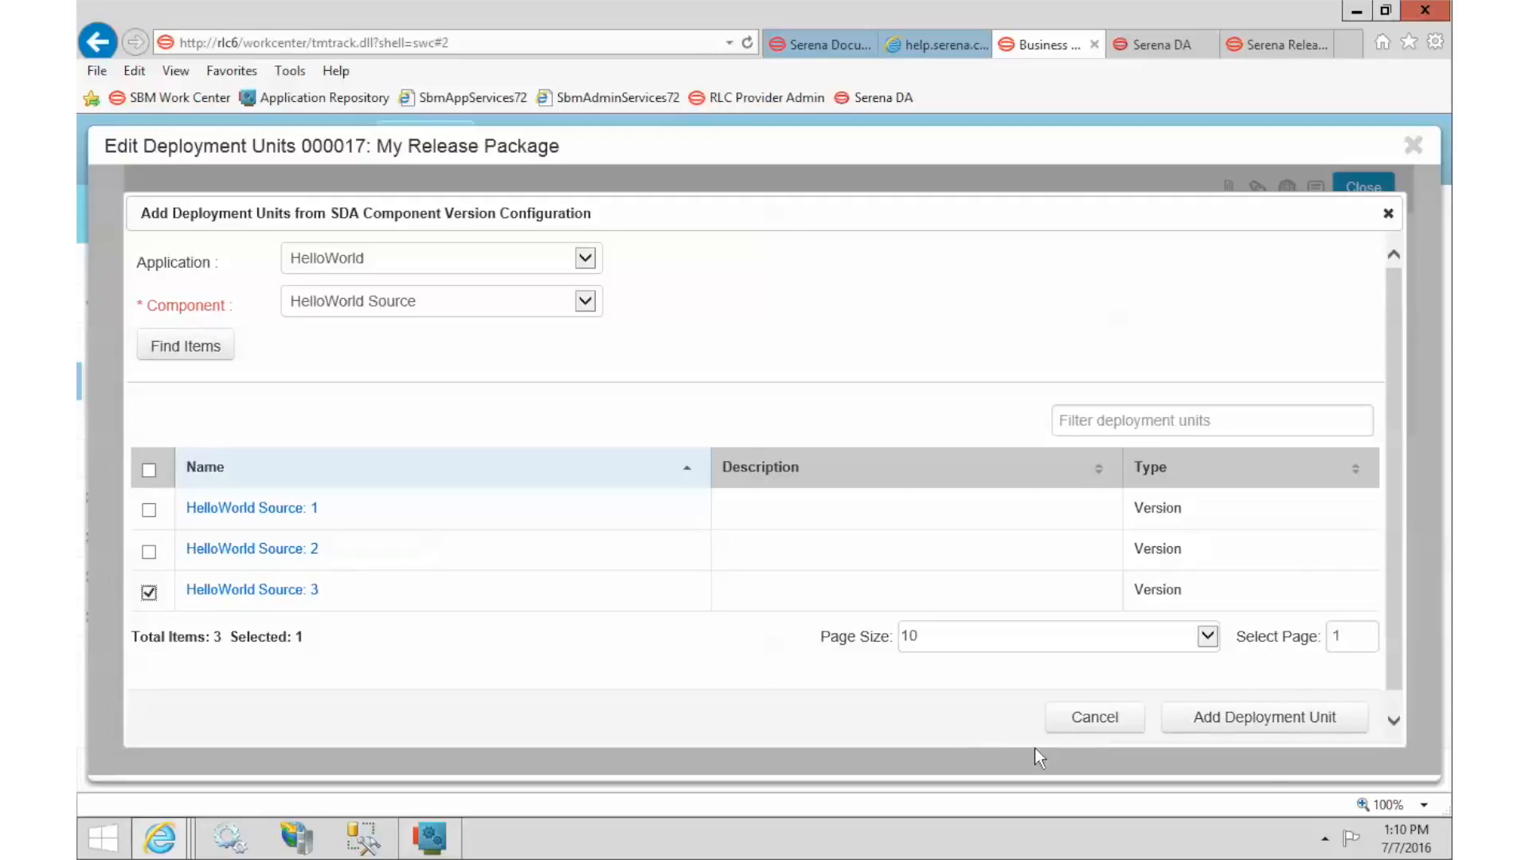
{"action": "left_click", "coordinate": [1258, 720]}
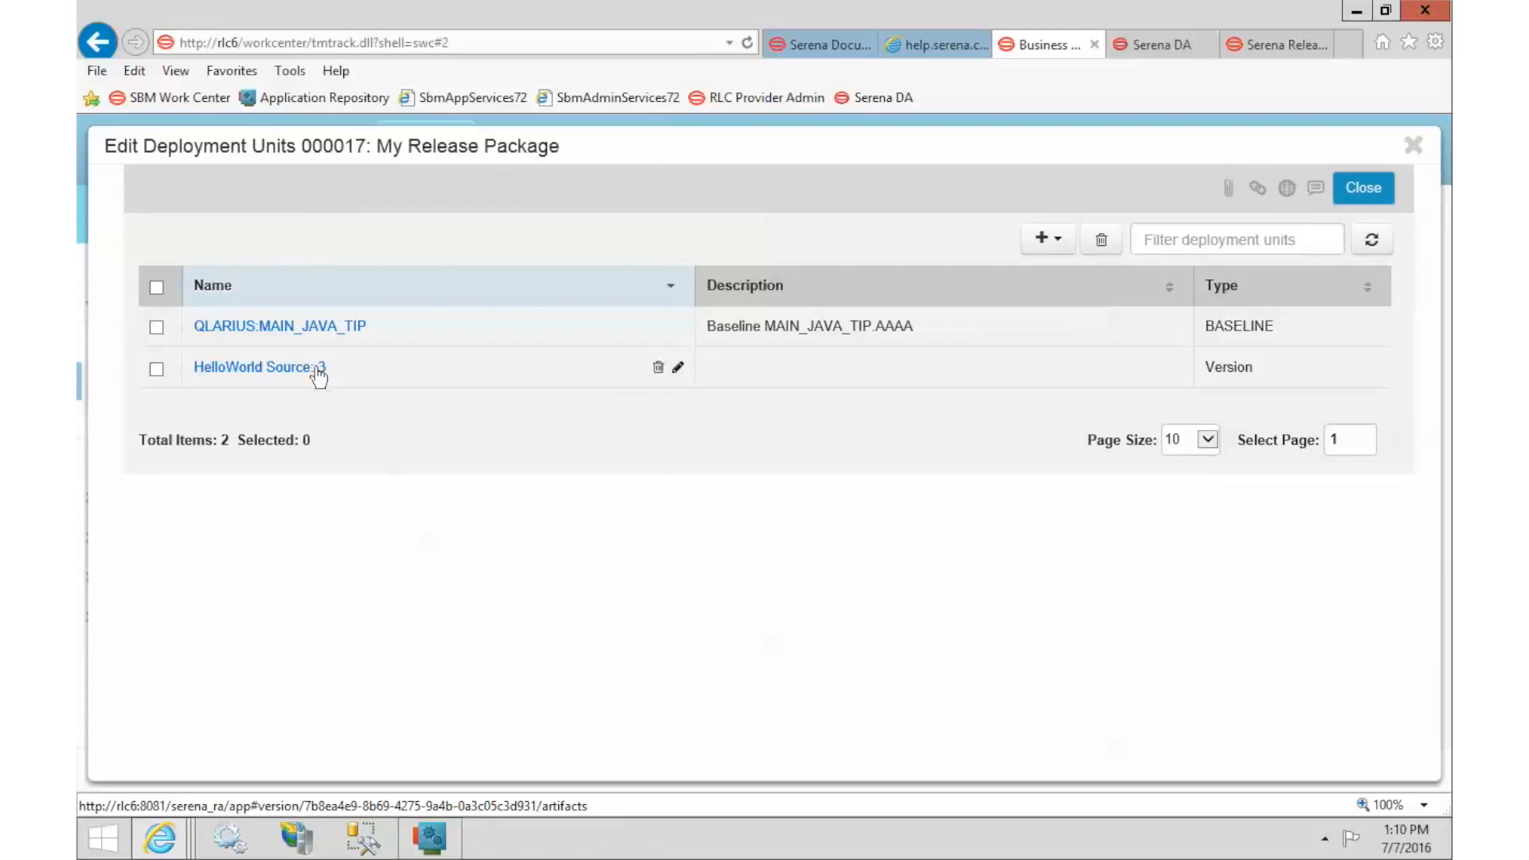
{"action": "left_click", "coordinate": [1053, 244]}
Add version 2 of the HelloWorld application's HelloWorld Web component as an SDA Component Version unit.
{"action": "left_click", "coordinate": [1095, 309]}
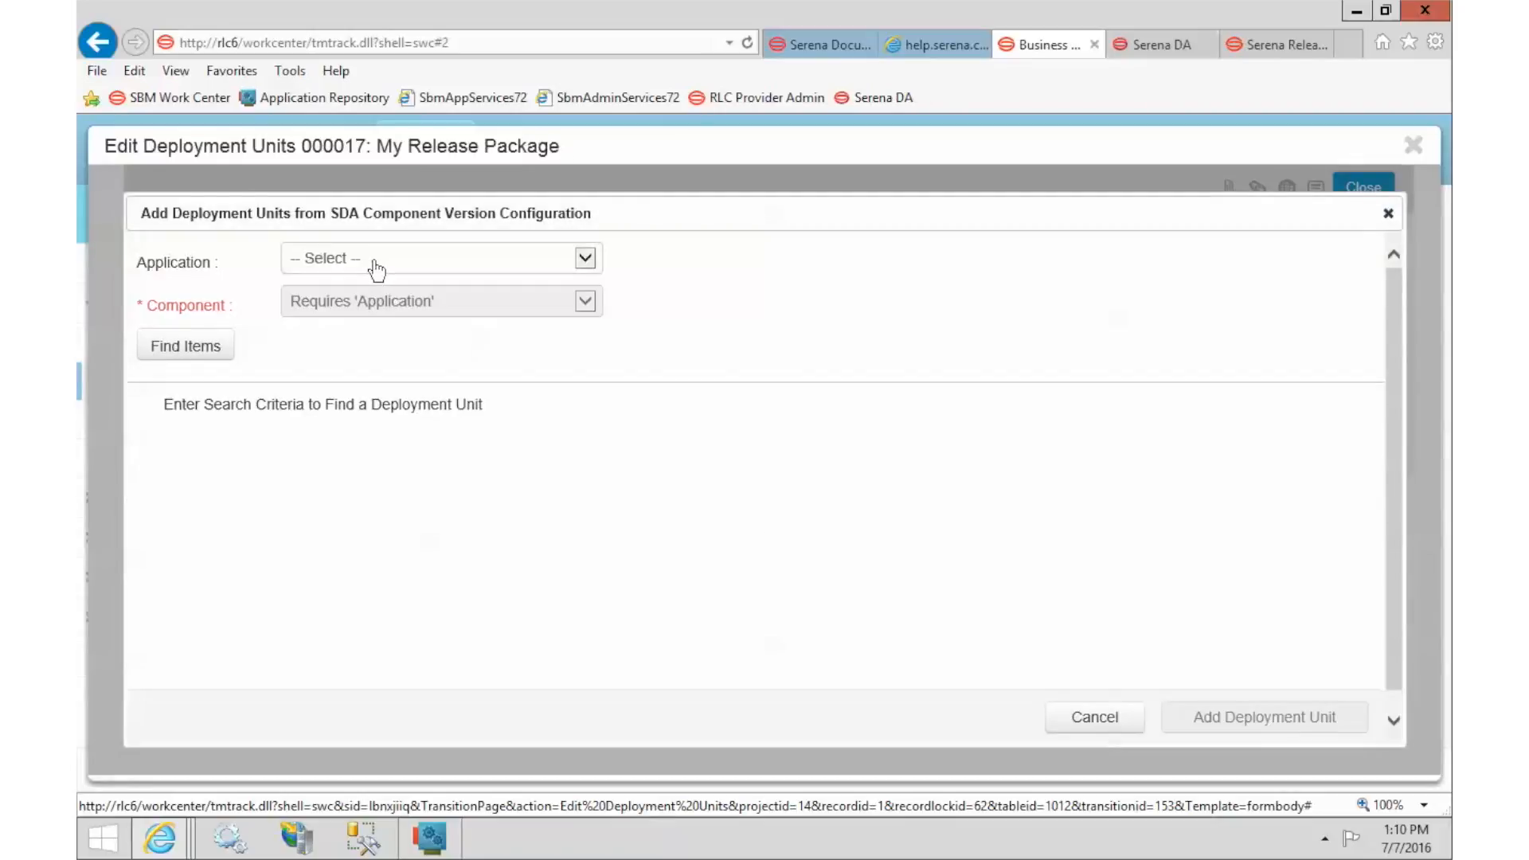
{"action": "left_click", "coordinate": [468, 263]}
{"action": "left_click", "coordinate": [375, 276]}
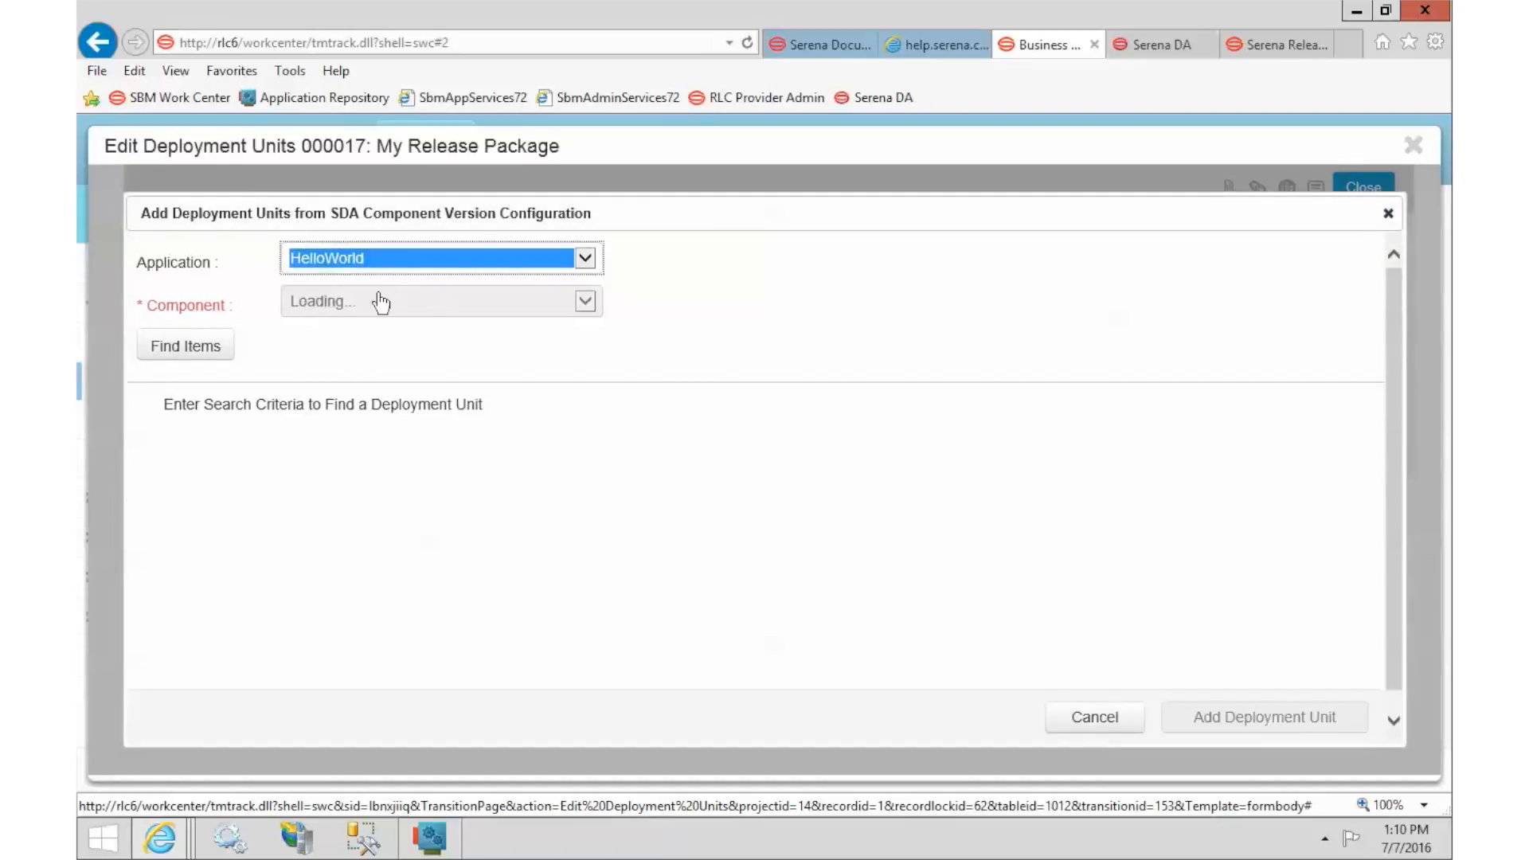
{"action": "left_click", "coordinate": [365, 303]}
{"action": "left_click", "coordinate": [391, 335]}
{"action": "left_click", "coordinate": [190, 351]}
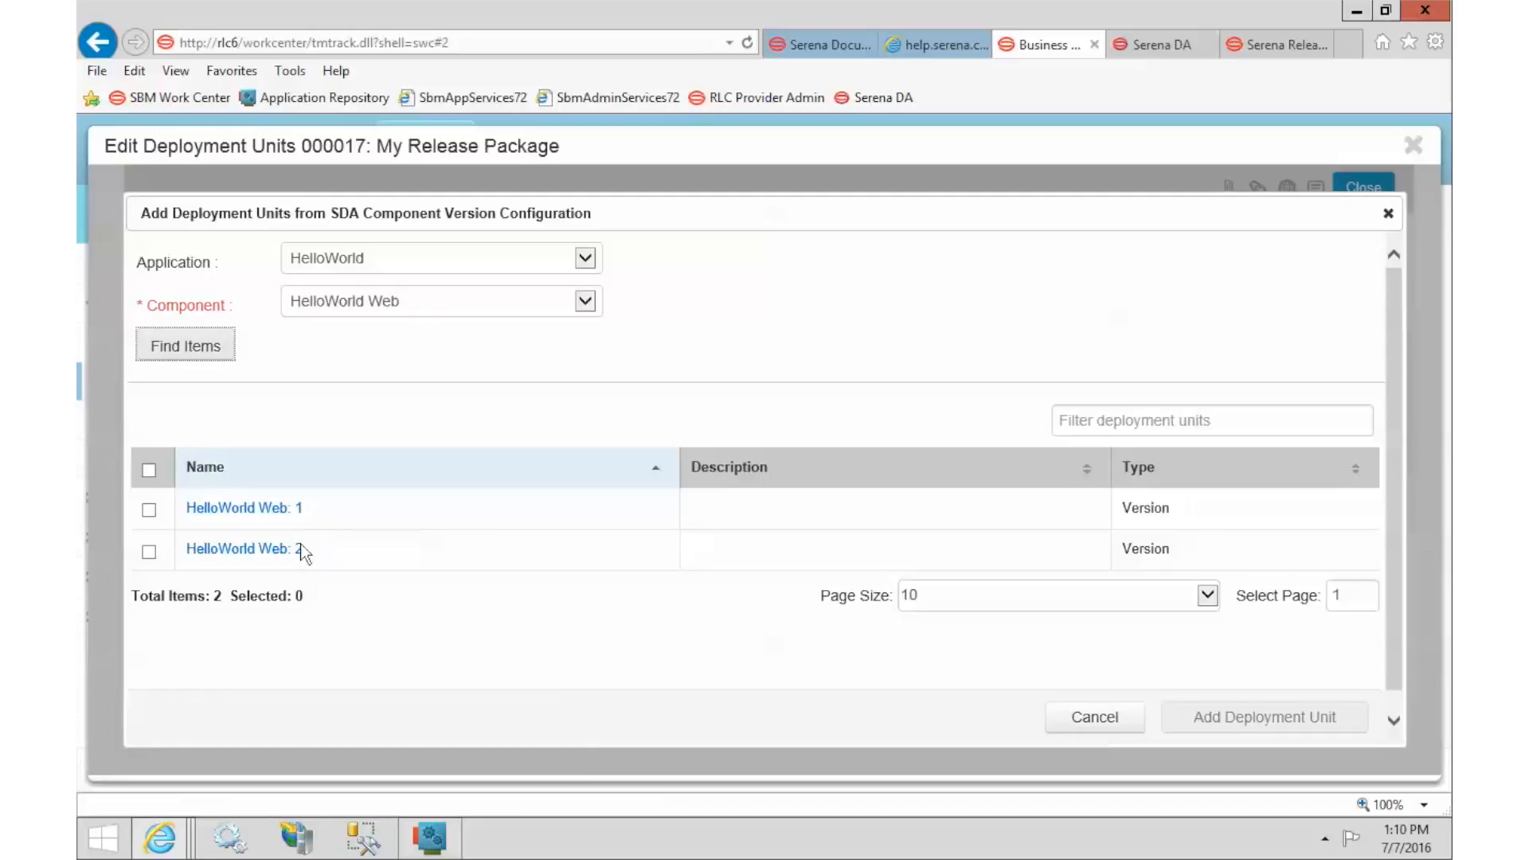
{"action": "left_click", "coordinate": [149, 552]}
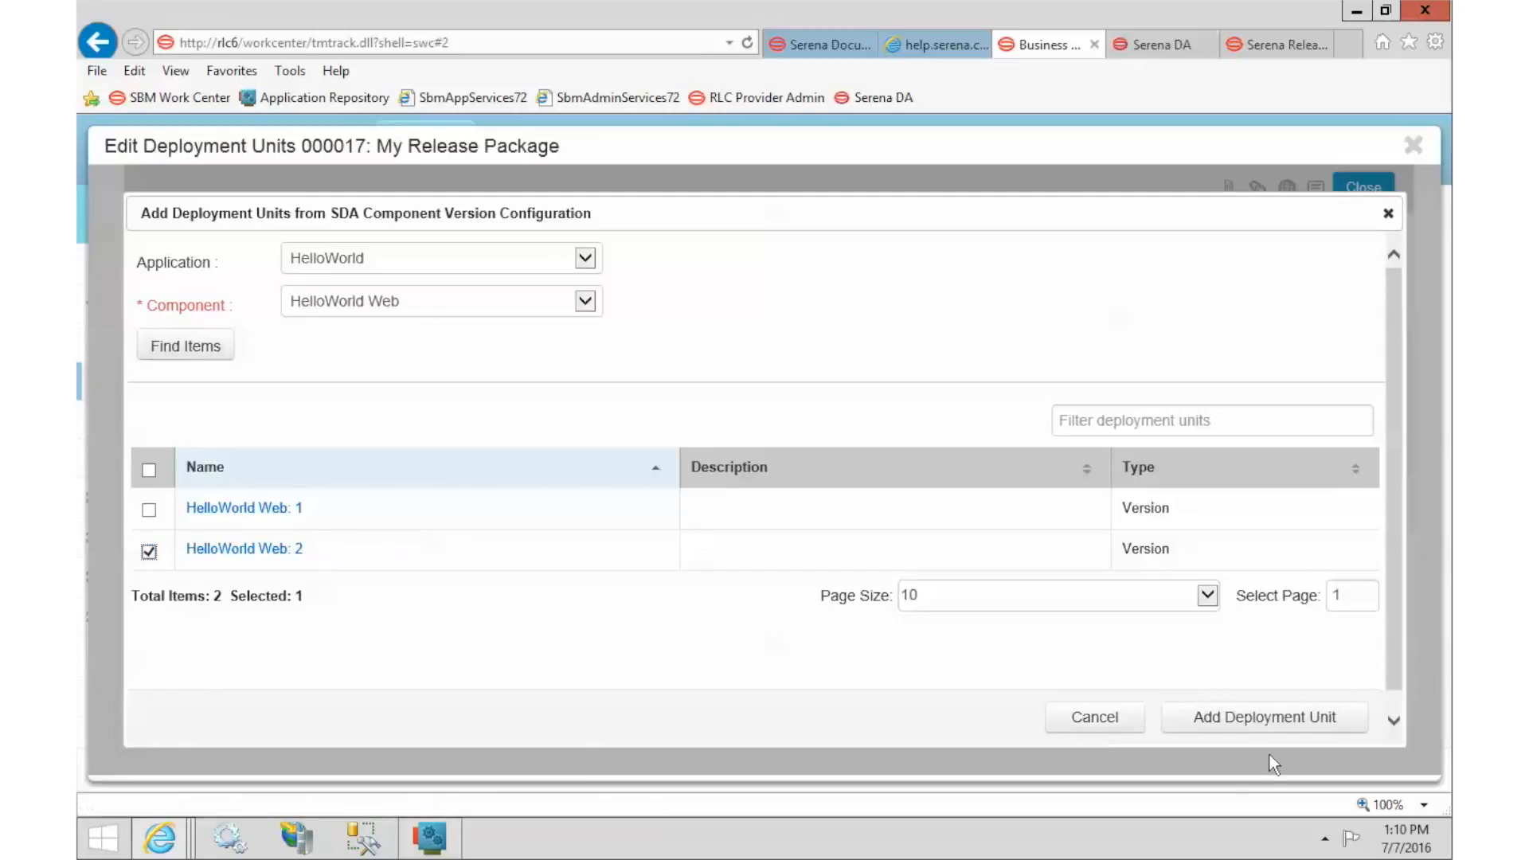
{"action": "left_click", "coordinate": [1267, 723]}
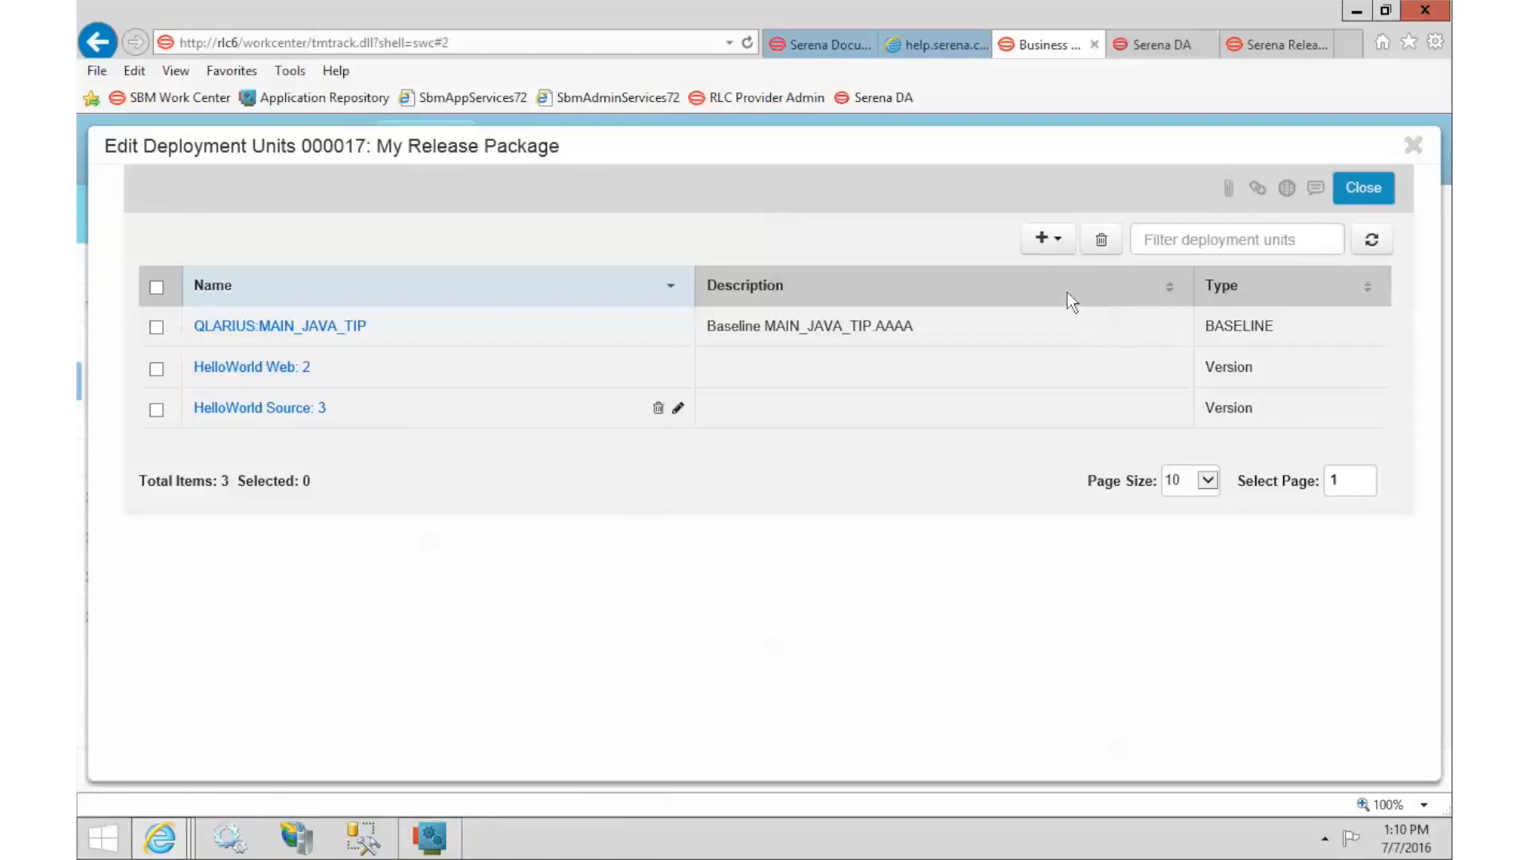
Add the HelloWorld application's Snapshot 4 - Aug 2016 as an SDA Snapshot deployment unit.
{"action": "left_click", "coordinate": [1044, 243]}
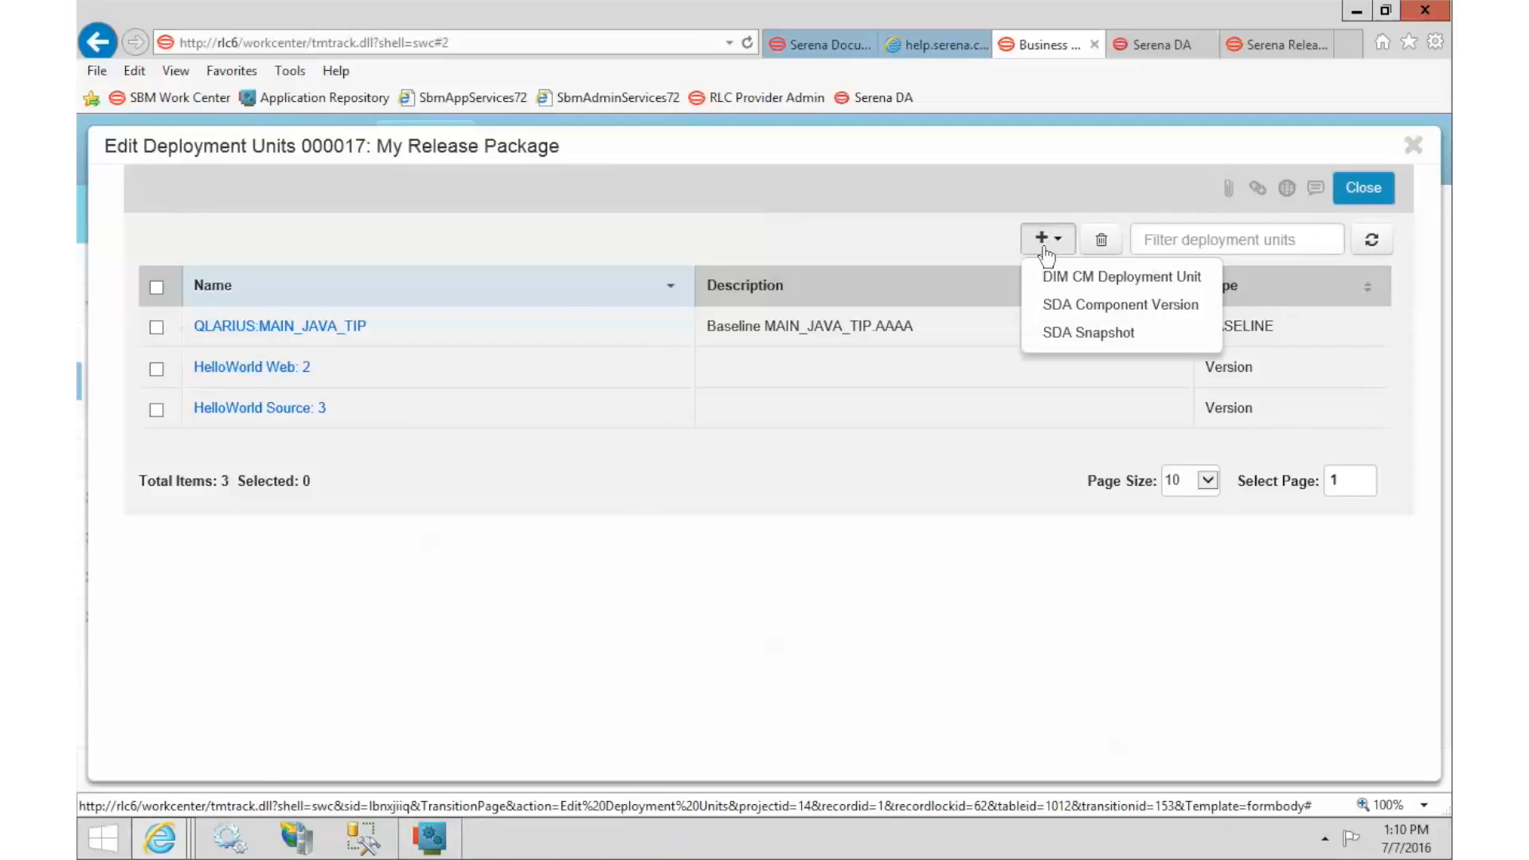
{"action": "left_click", "coordinate": [1094, 337]}
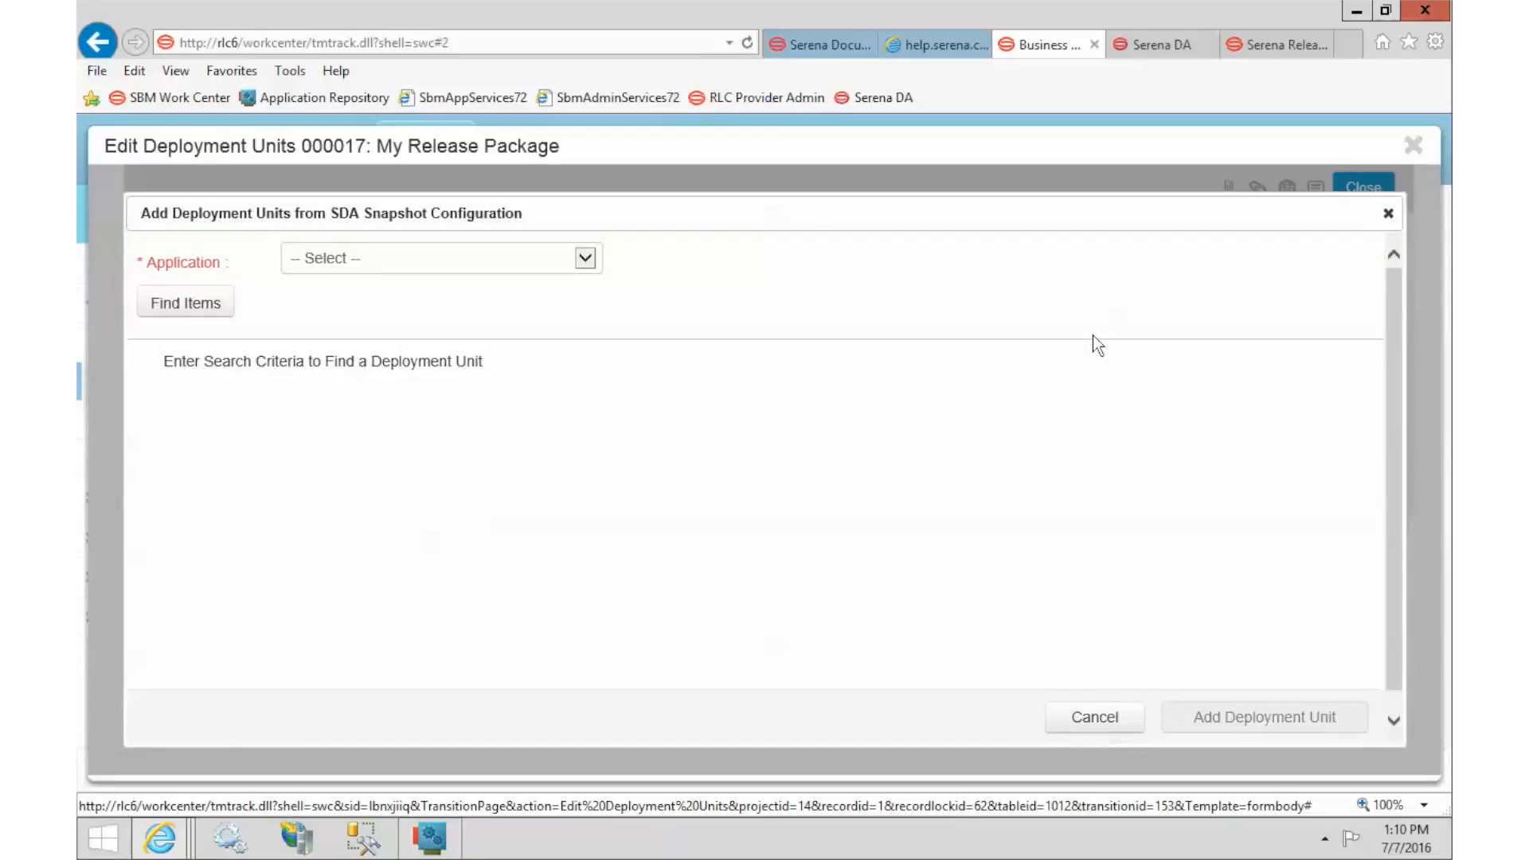
{"action": "left_click", "coordinate": [415, 260]}
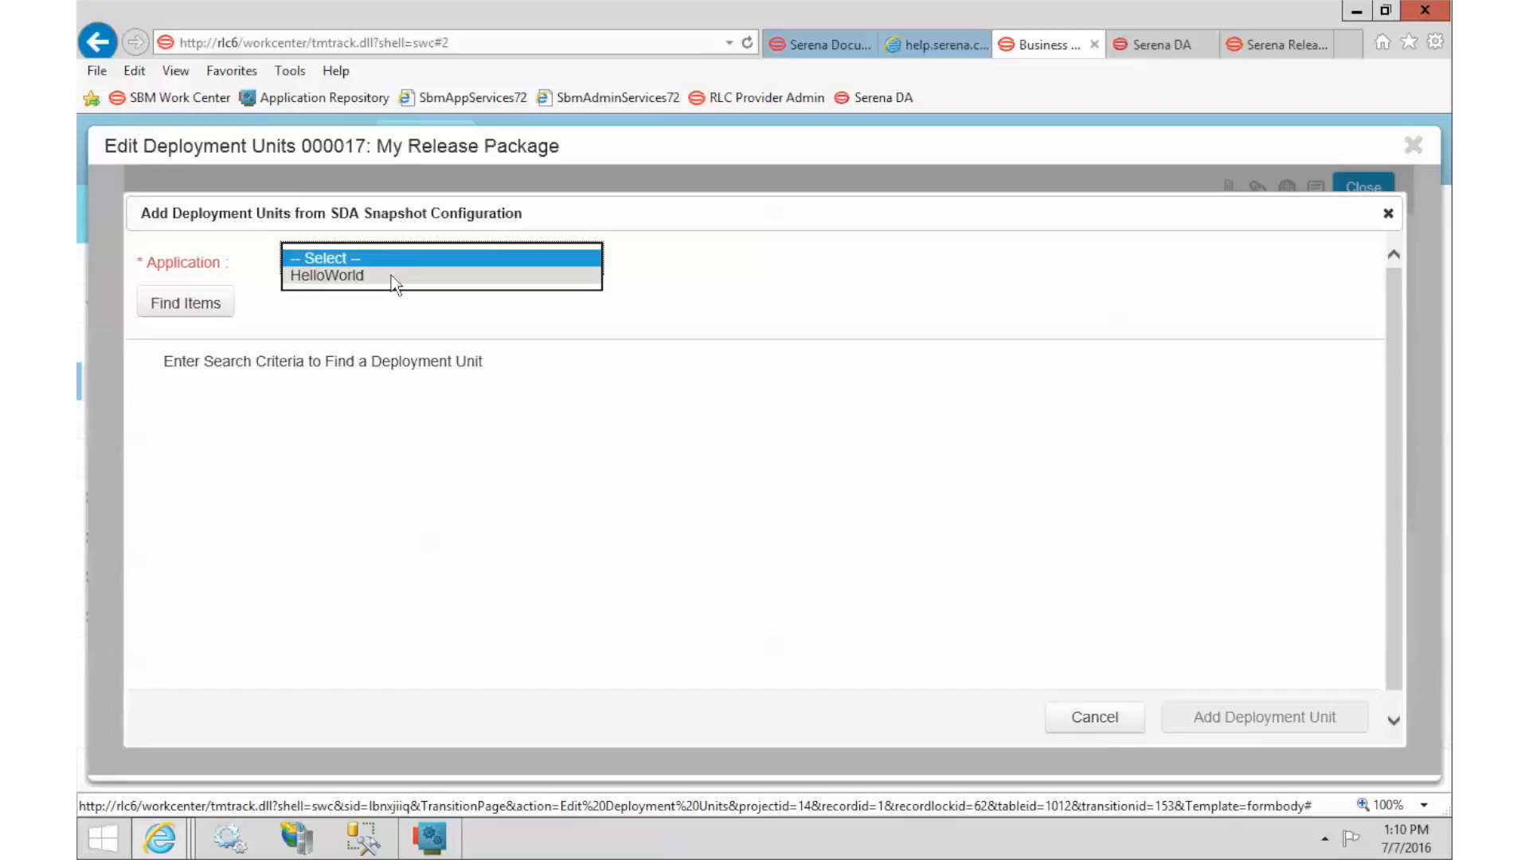
{"action": "left_click", "coordinate": [395, 278]}
{"action": "left_click", "coordinate": [195, 309]}
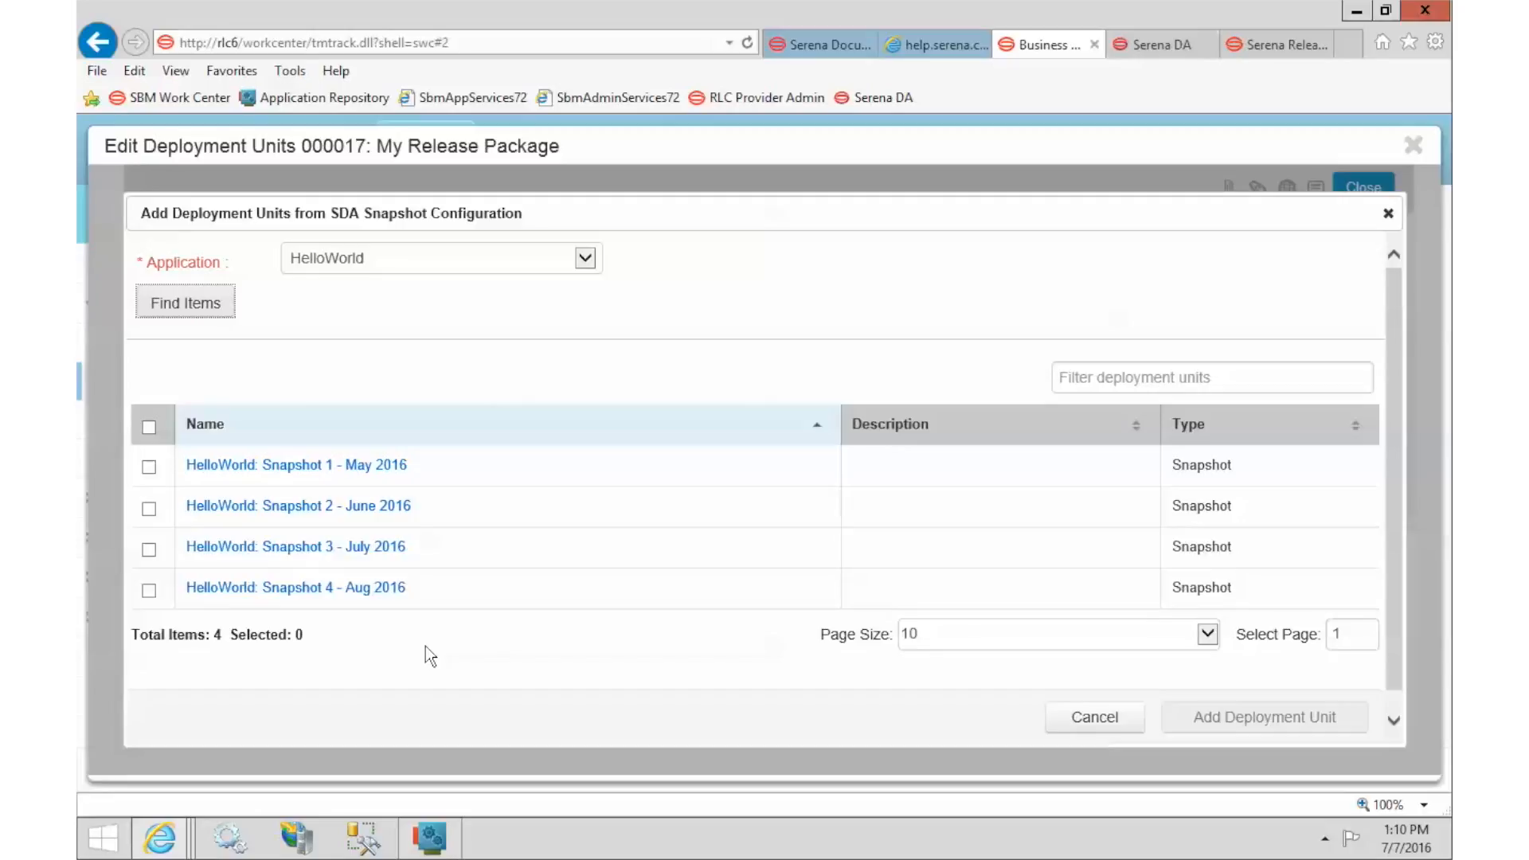
{"action": "left_click", "coordinate": [149, 590]}
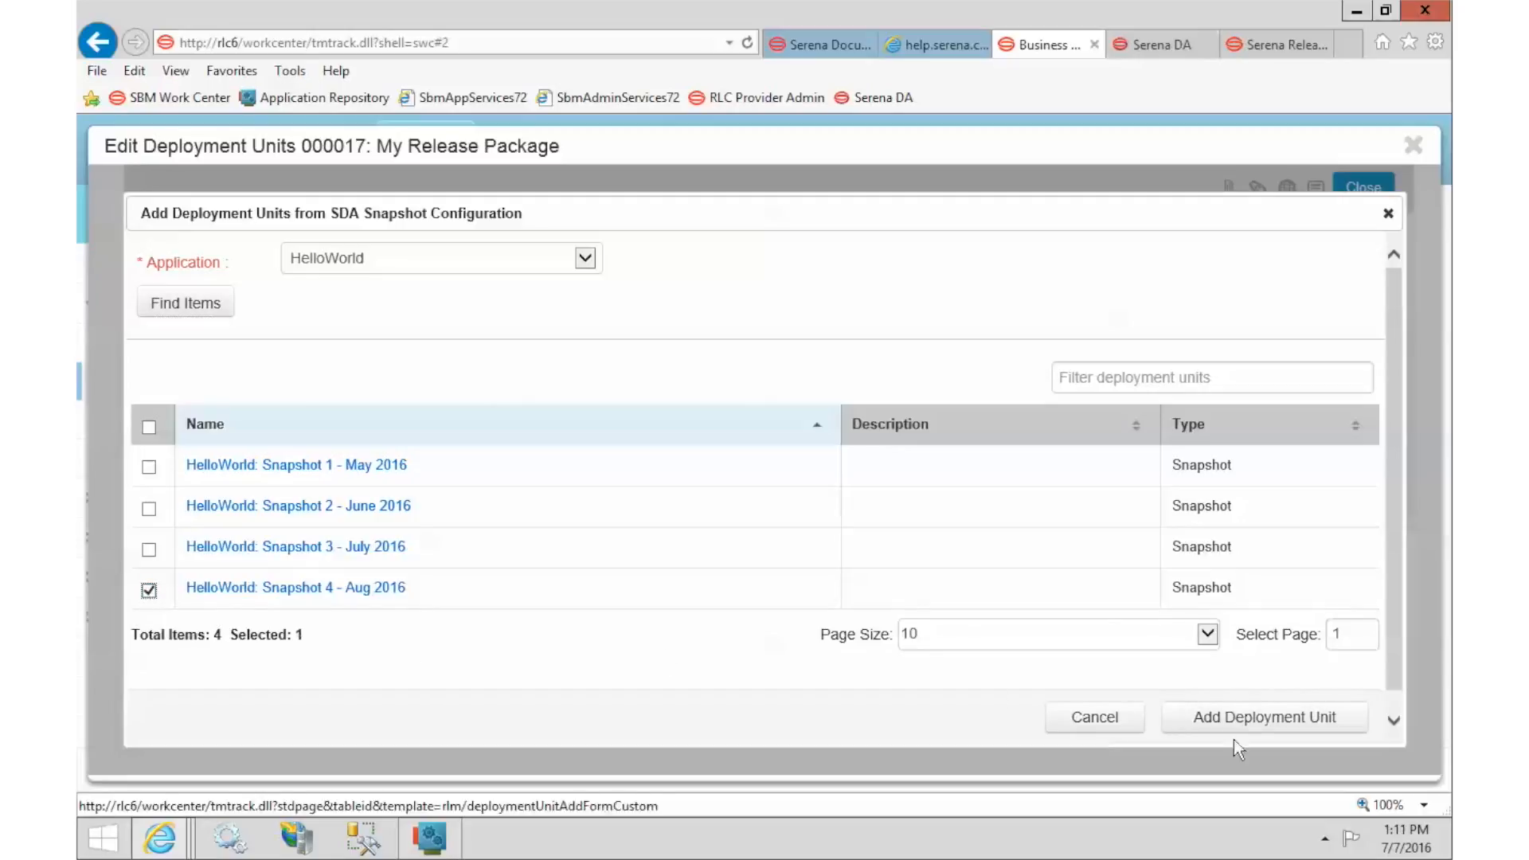
{"action": "left_click", "coordinate": [1264, 726]}
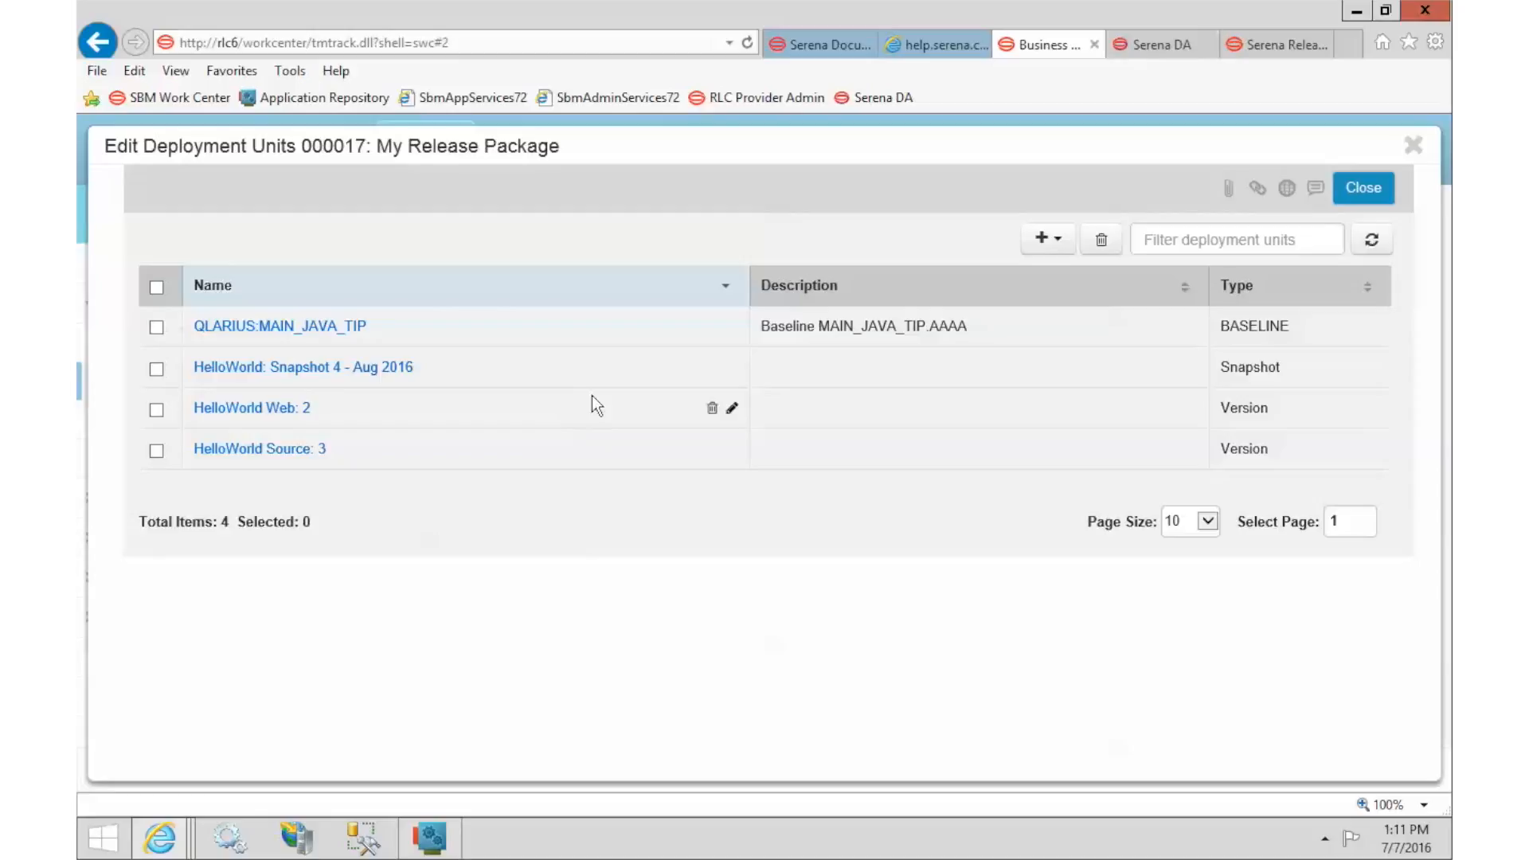
Close the deployment unit editor and review the four units listed on the package.
{"action": "left_click", "coordinate": [1363, 189]}
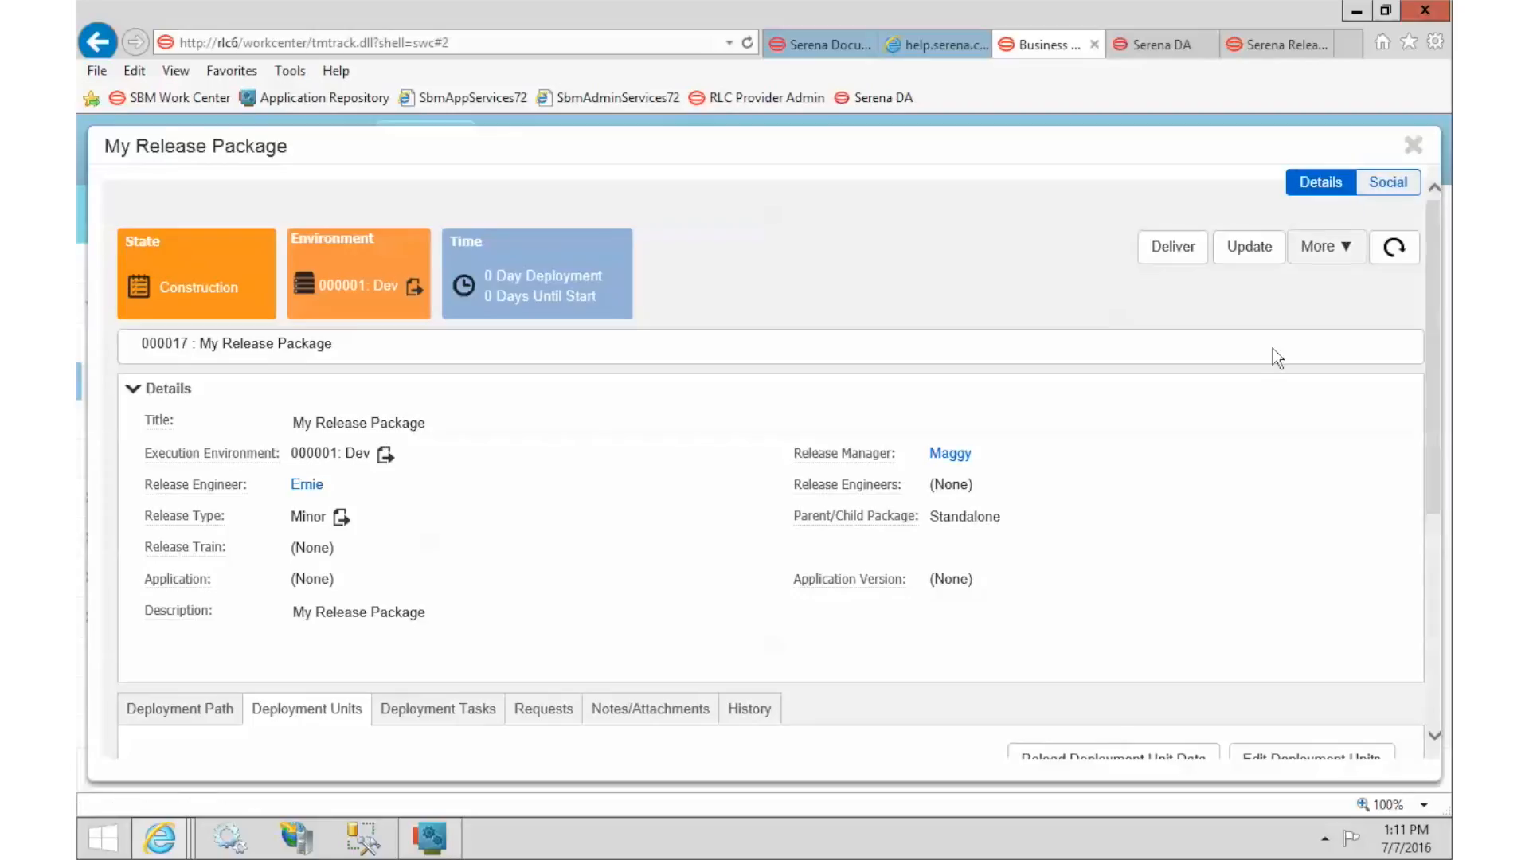
{"action": "scroll", "coordinate": [1258, 366], "scroll_direction": "down", "scroll_amount": 1}
{"action": "scroll", "coordinate": [1255, 374], "scroll_direction": "down", "scroll_amount": 3}
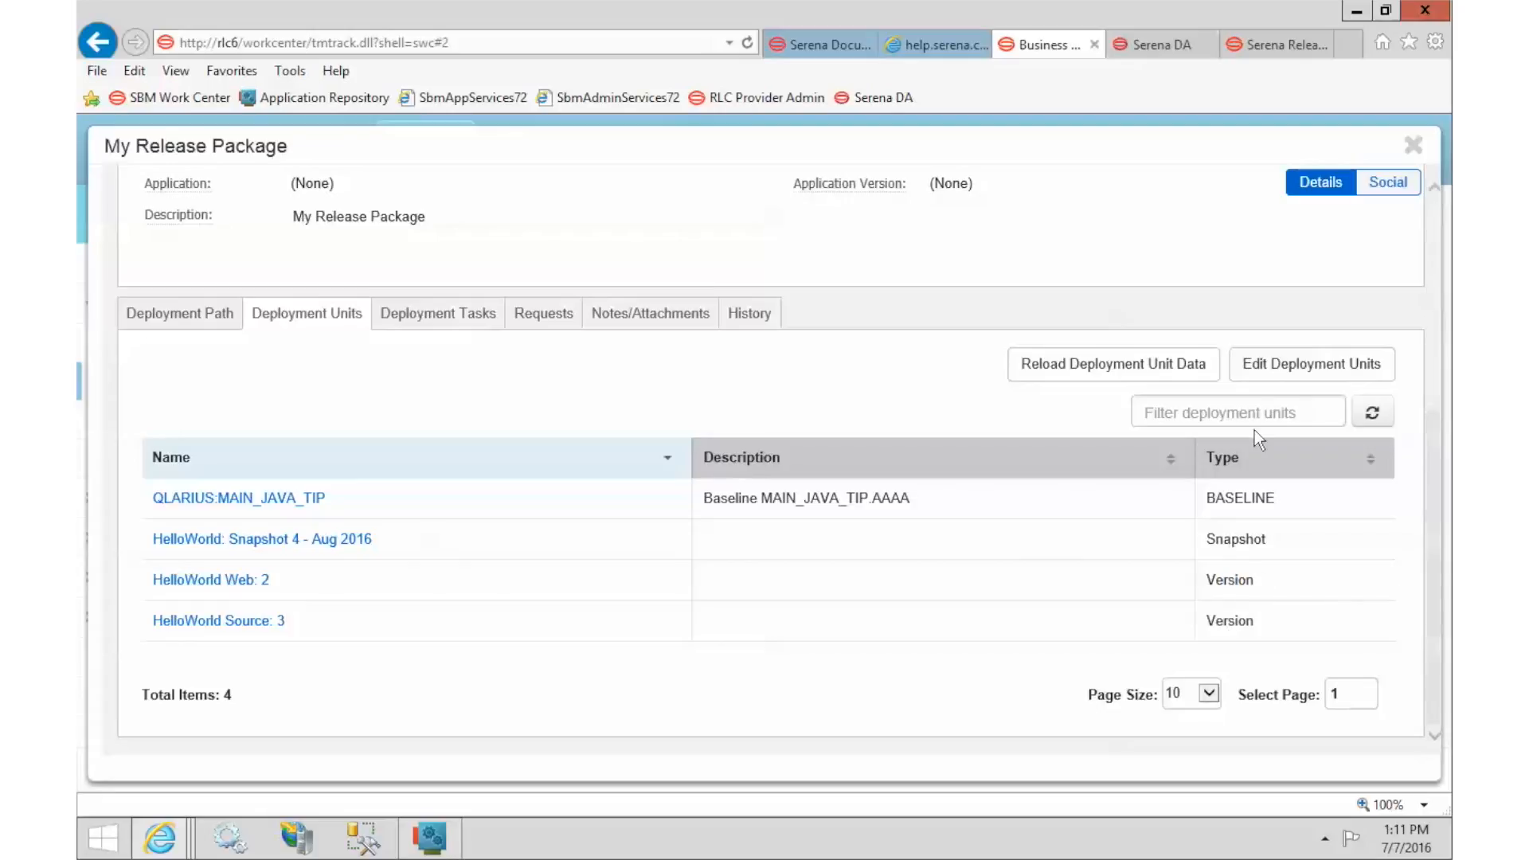
Switch to the package's Deployment Tasks and begin editing its tasks.
{"action": "left_click", "coordinate": [454, 317]}
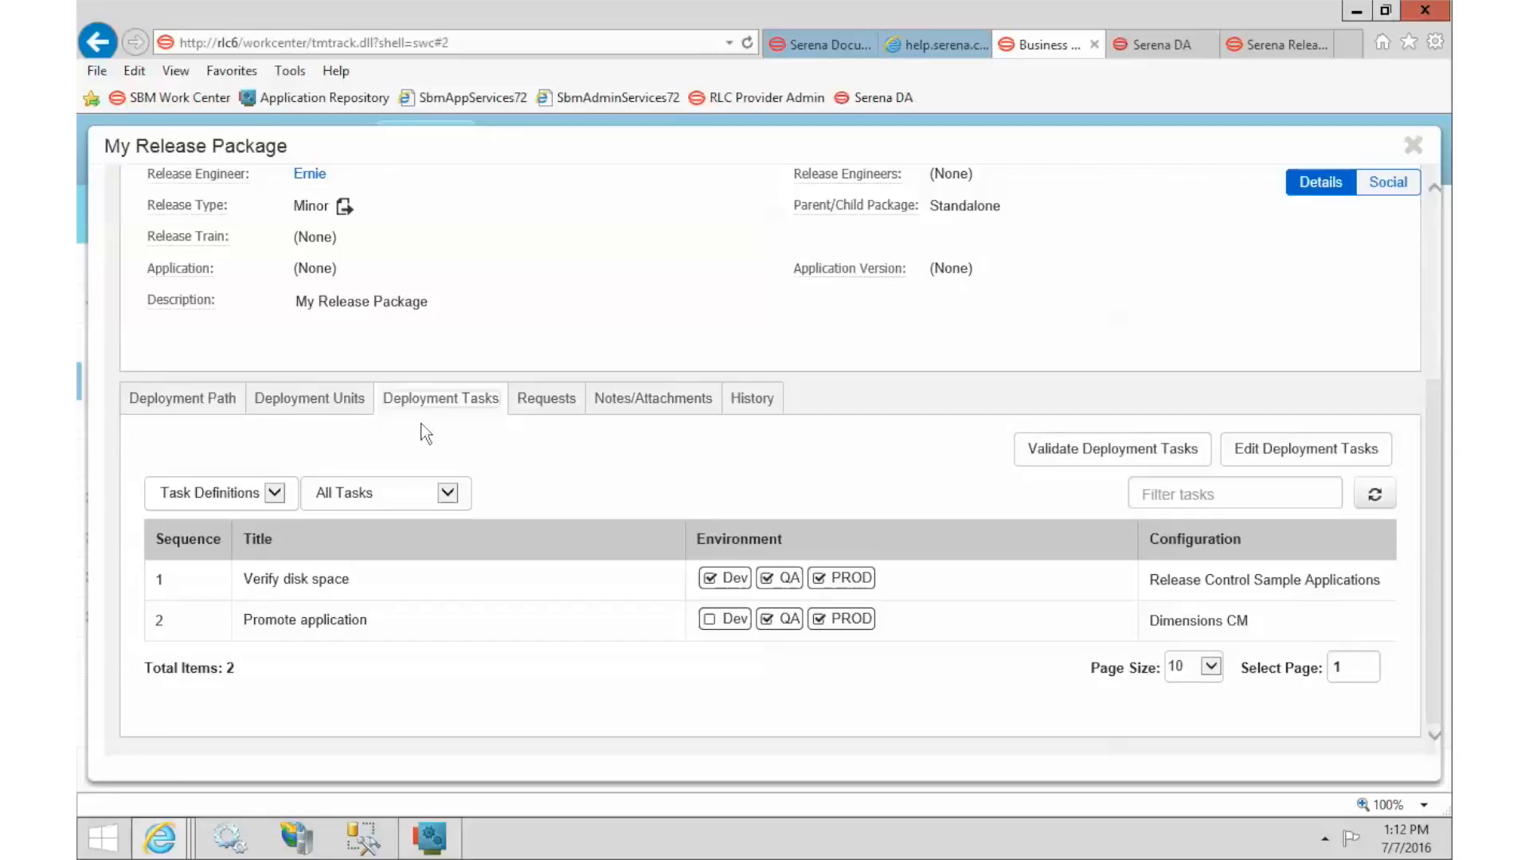
{"action": "left_click", "coordinate": [1298, 455]}
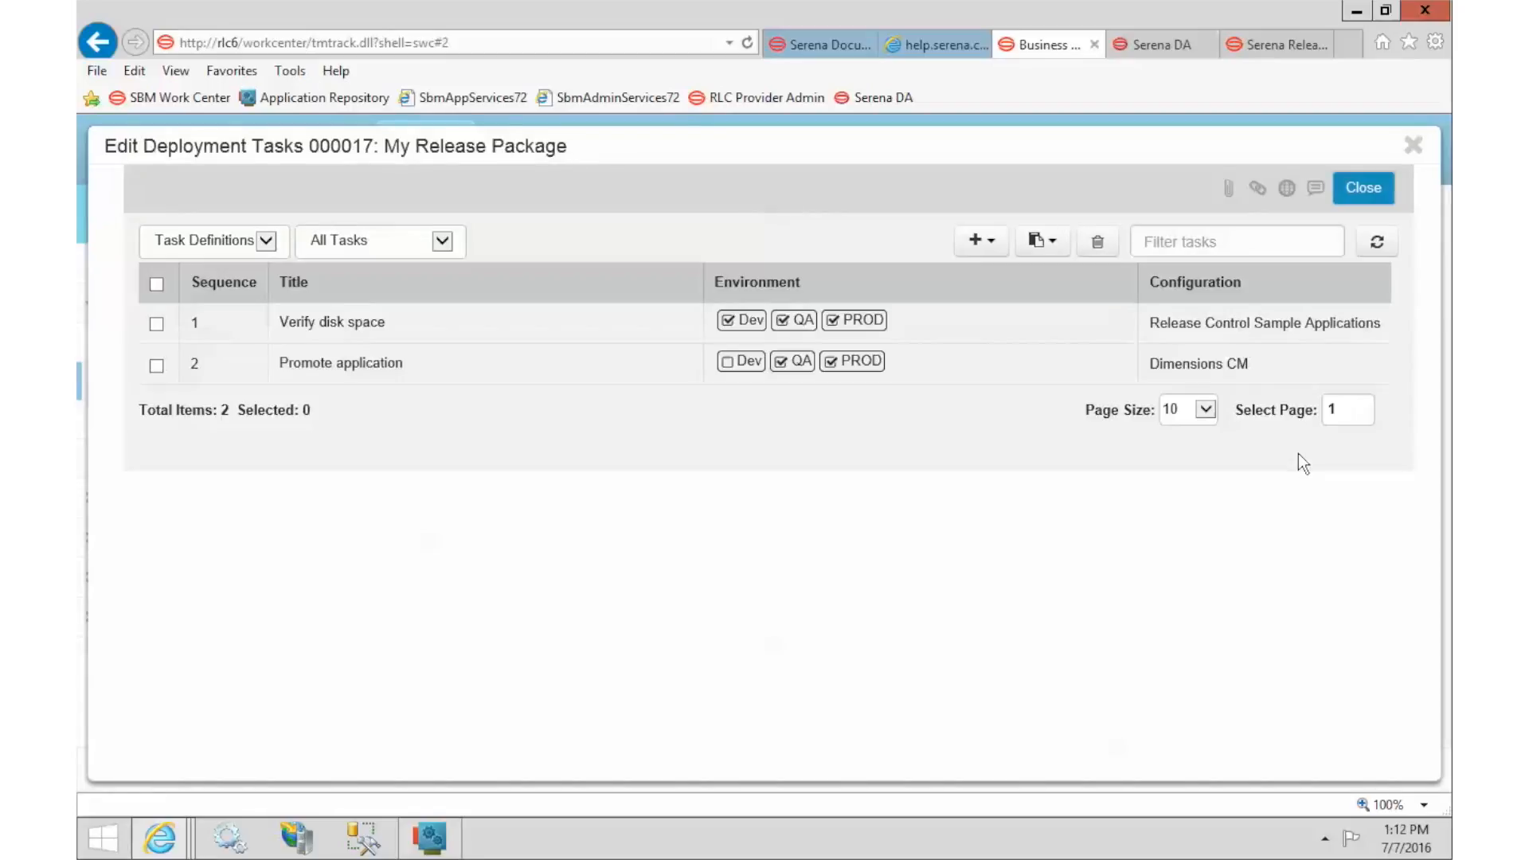
Create an SDA Component Version task titled 'Run Web' running HelloWorld's Deploy Hello World process.
{"action": "left_click", "coordinate": [979, 241]}
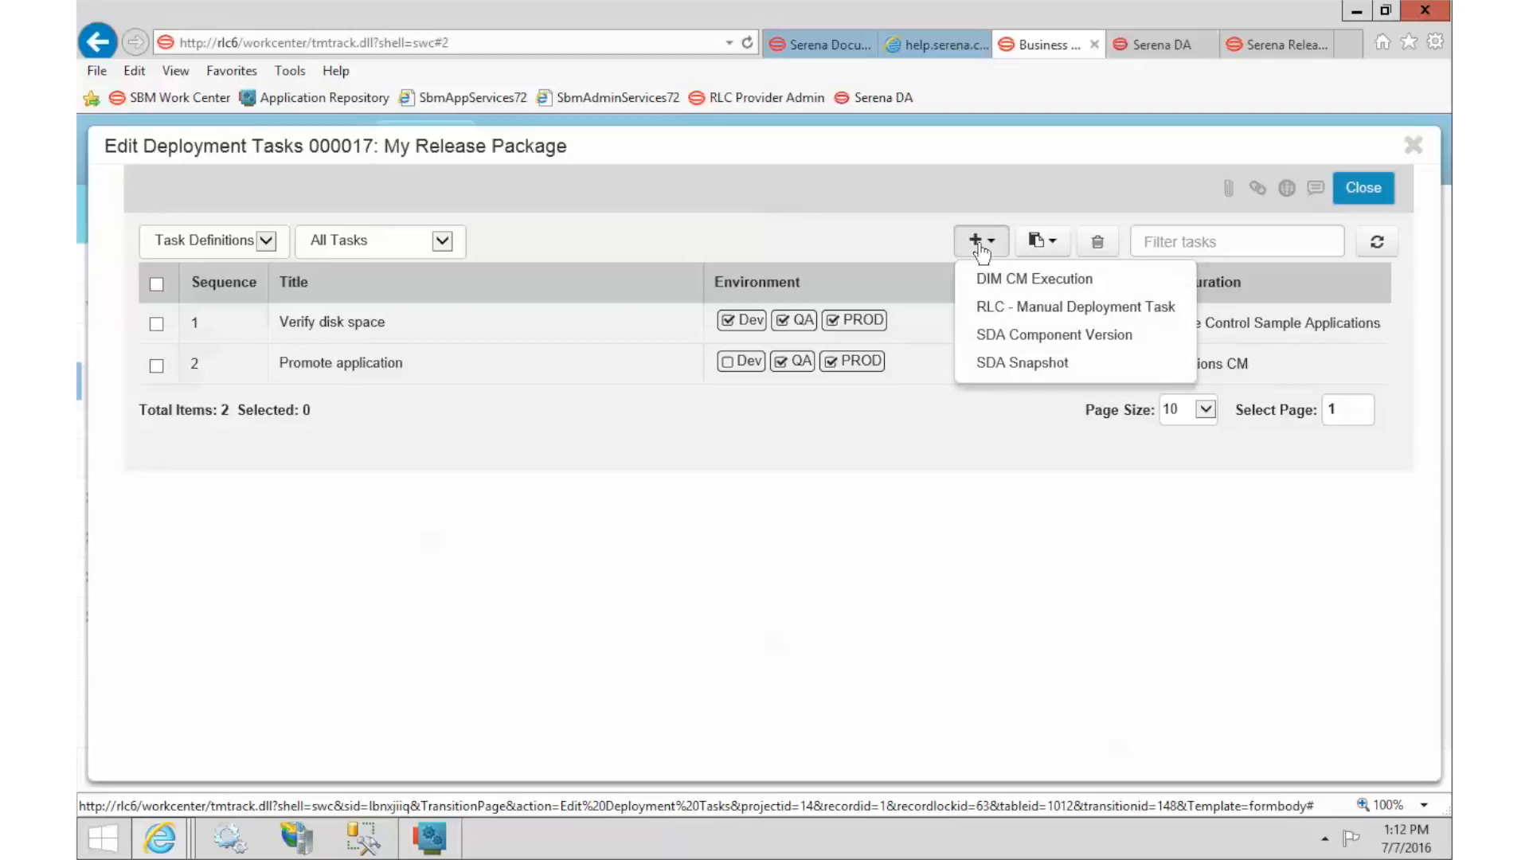
{"action": "left_click", "coordinate": [1033, 336]}
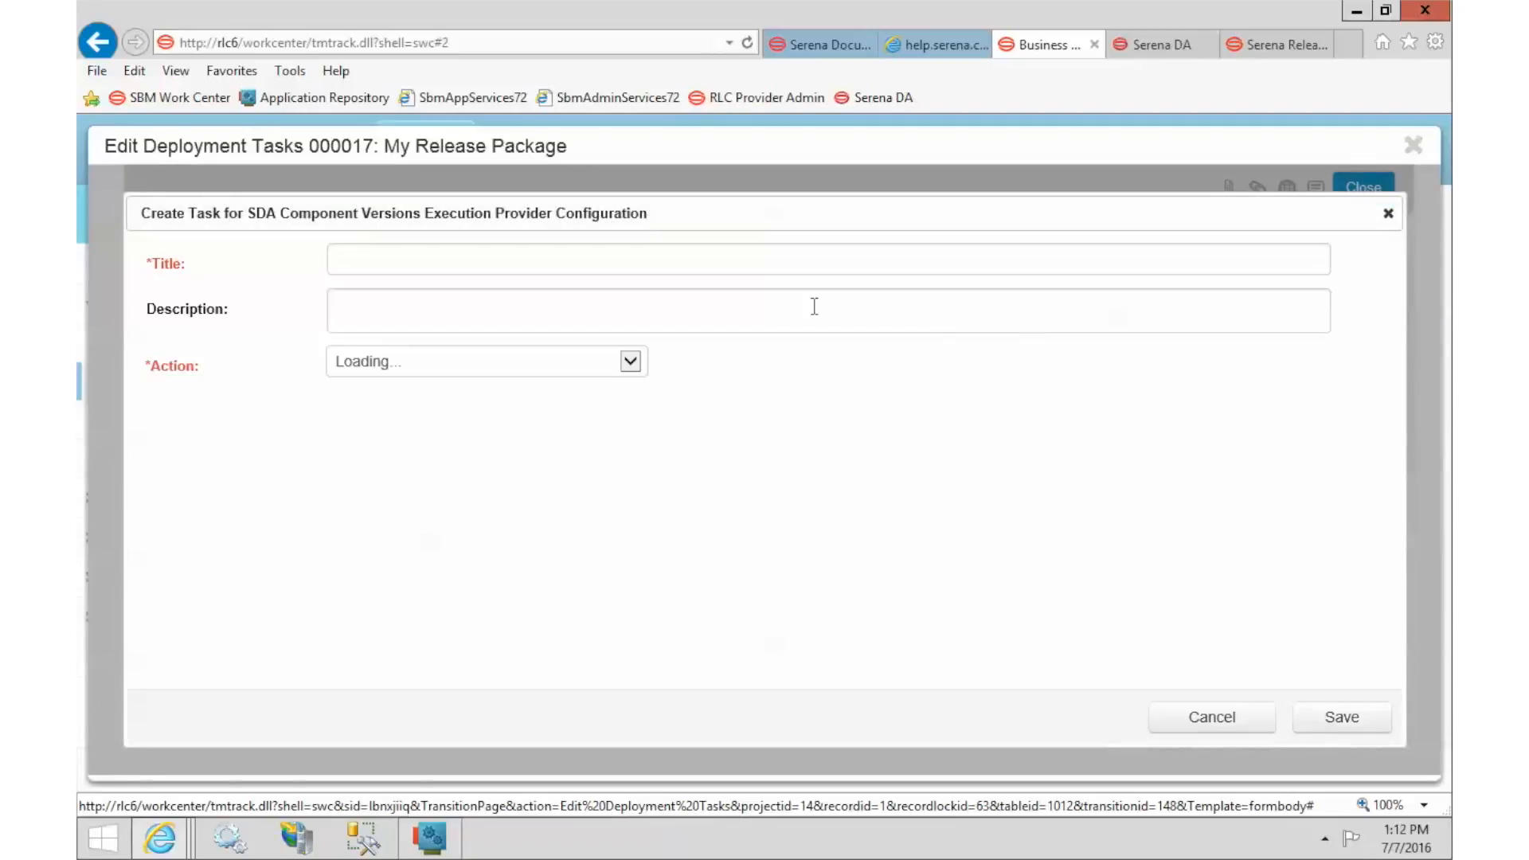
{"action": "left_click", "coordinate": [582, 368]}
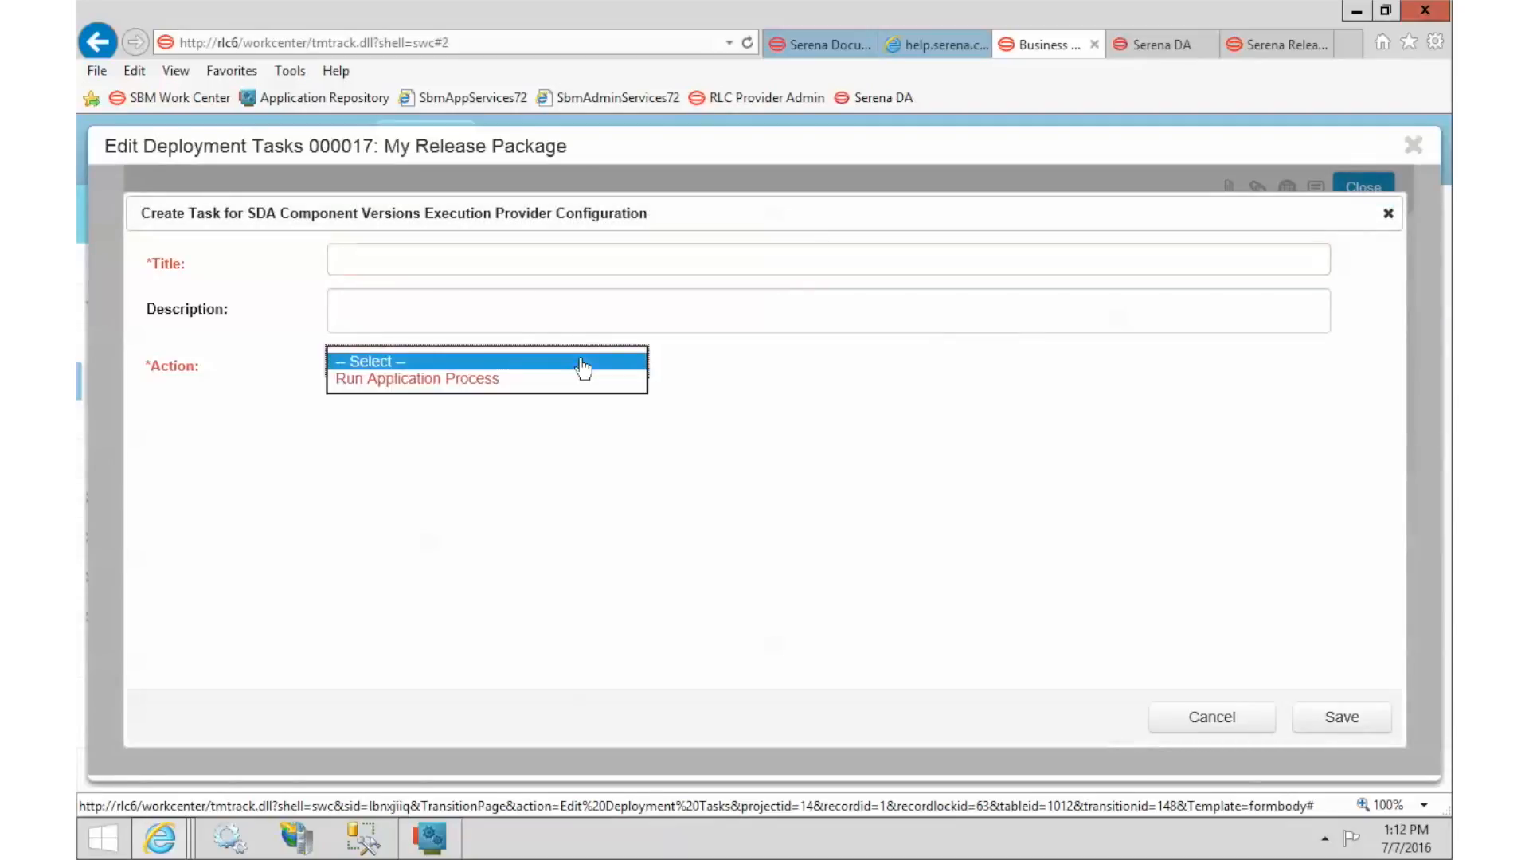
{"action": "left_click", "coordinate": [557, 380]}
{"action": "left_click", "coordinate": [532, 260]}
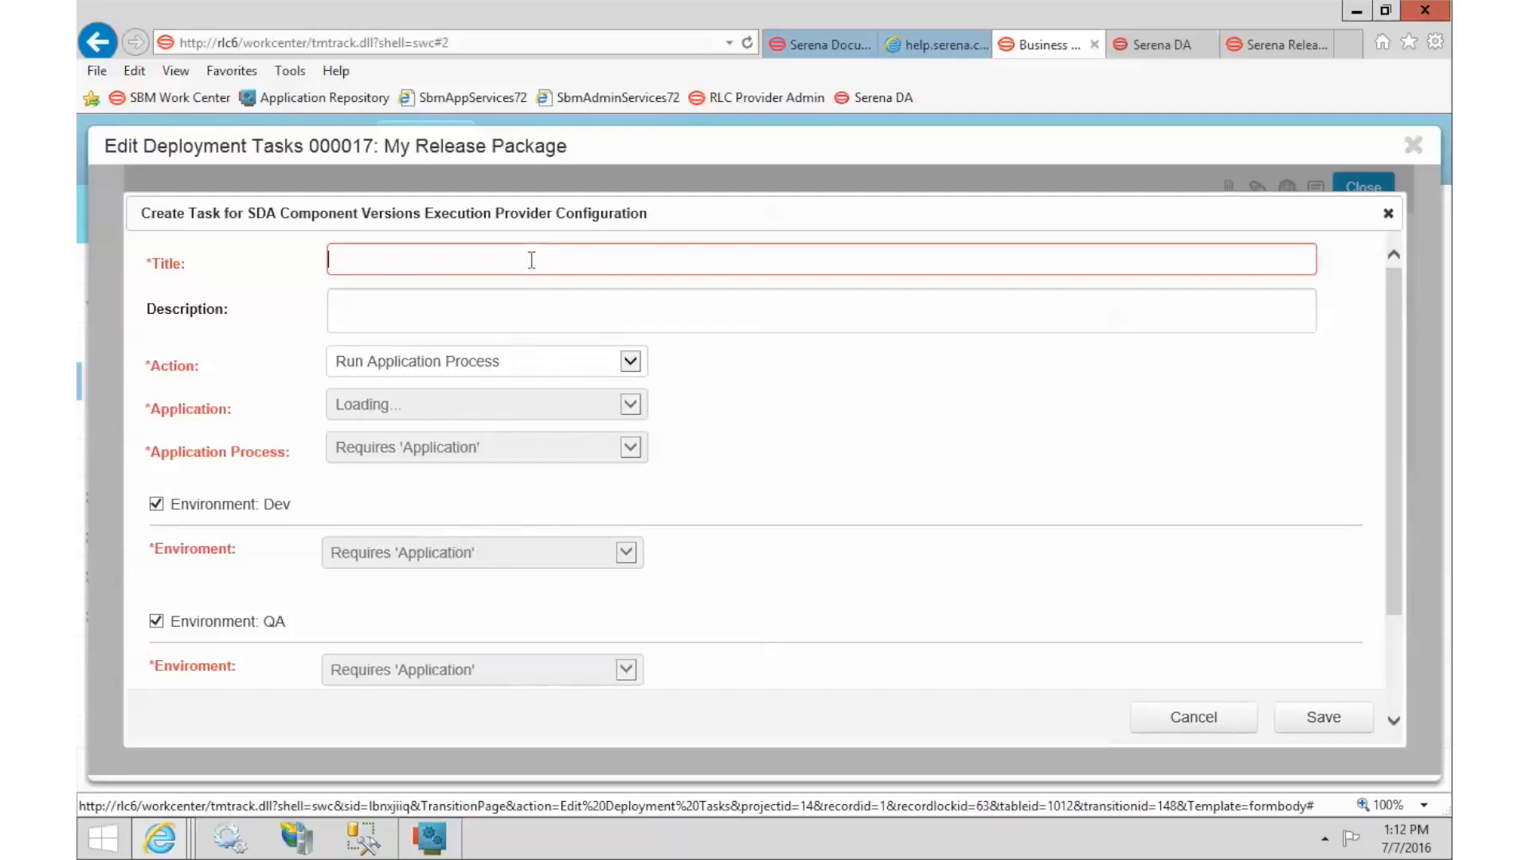
{"action": "type", "text": "R"}
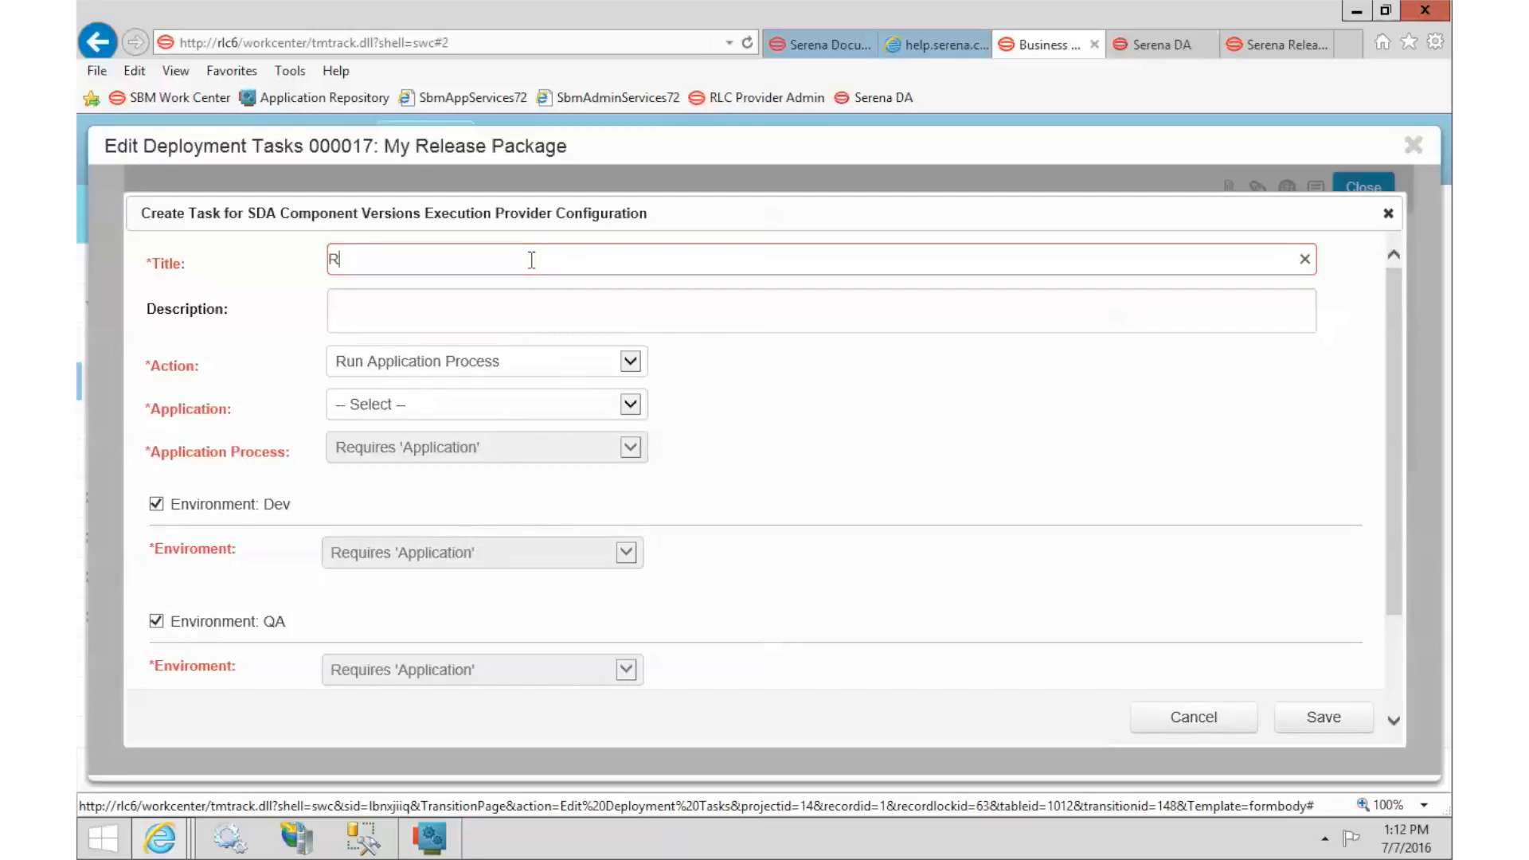
{"action": "type", "text": "un Web"}
{"action": "left_click", "coordinate": [382, 404]}
{"action": "left_click", "coordinate": [389, 422]}
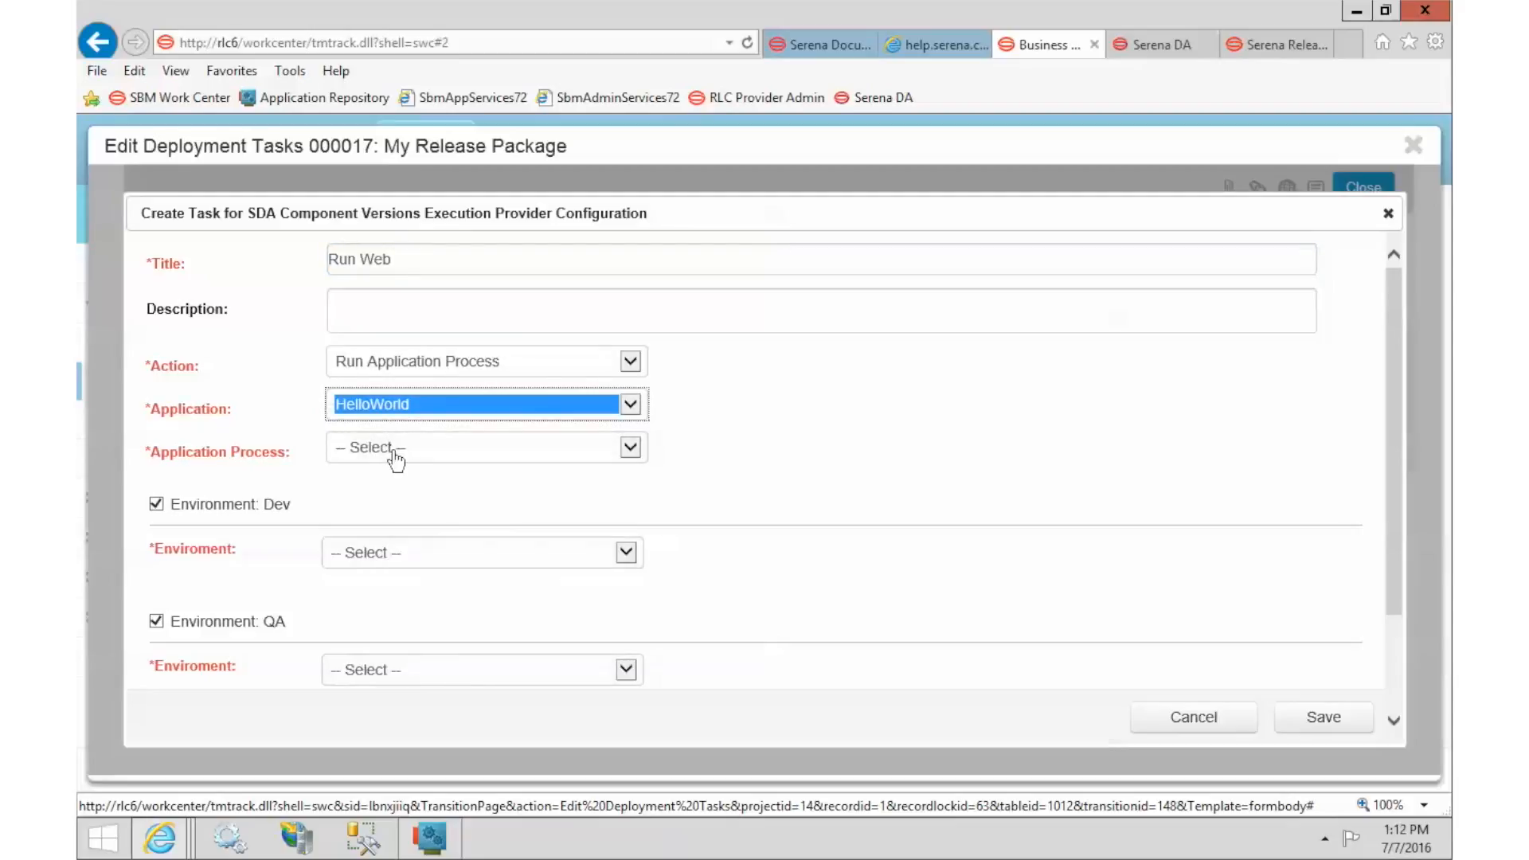
{"action": "left_click", "coordinate": [393, 454]}
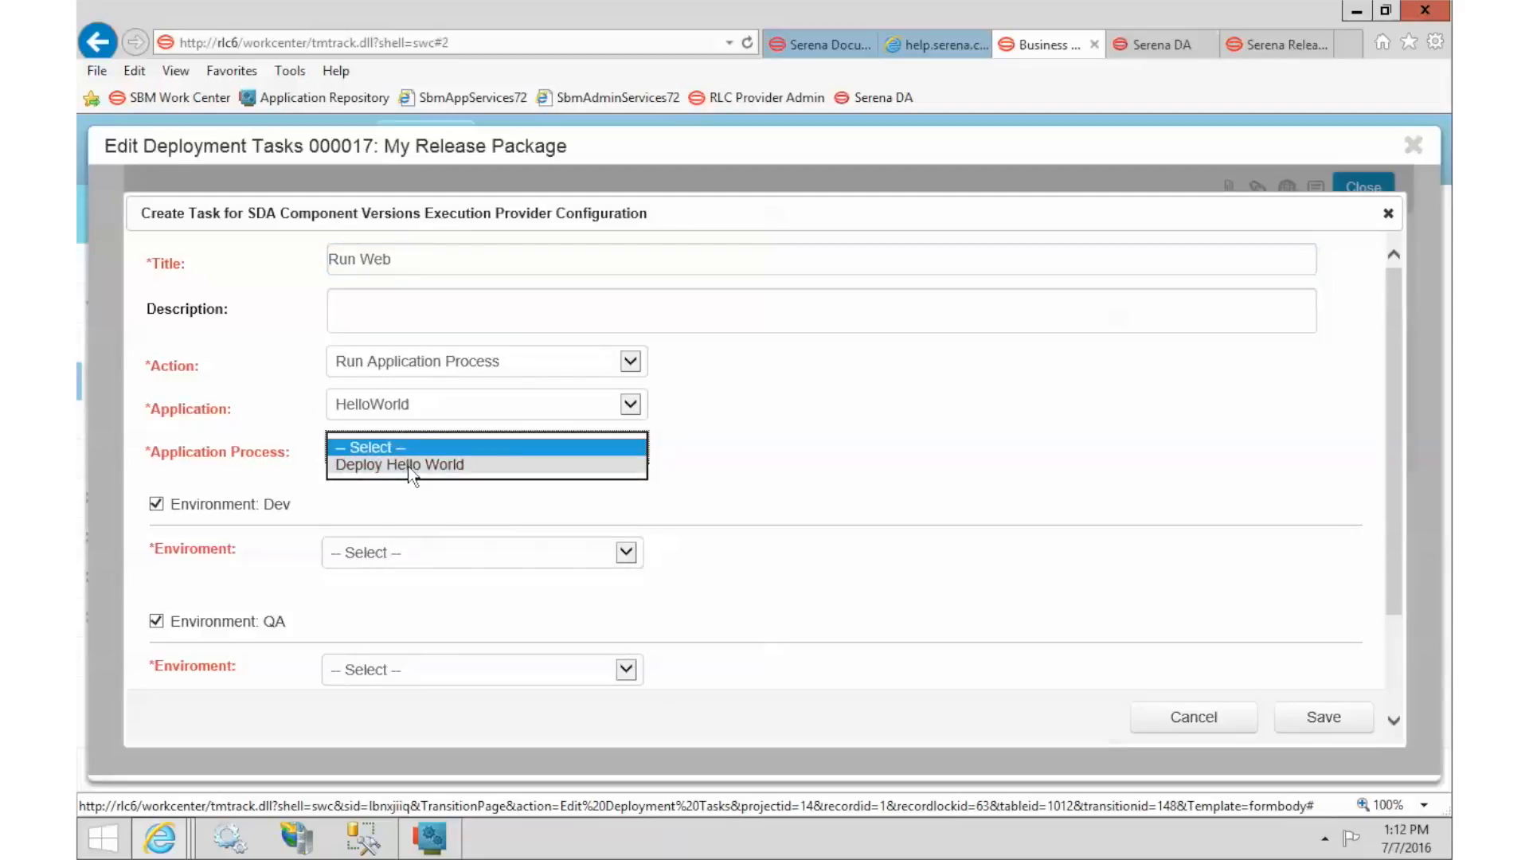
{"action": "left_click", "coordinate": [409, 465]}
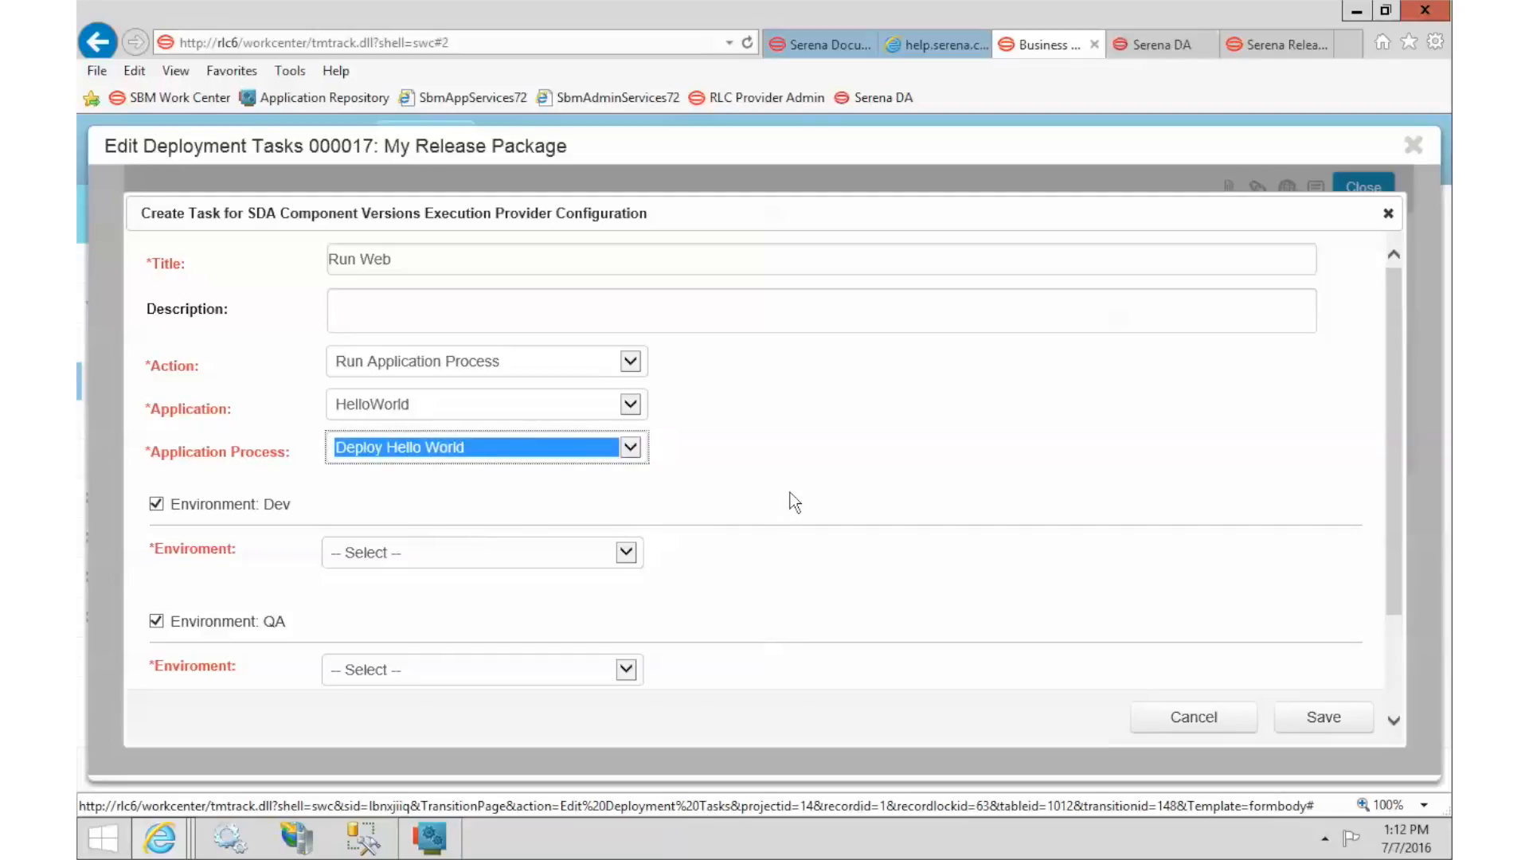
Map the Dev, QA and PROD stages to the Dev, QA and Prod environments.
{"action": "scroll", "coordinate": [792, 500], "scroll_direction": "down", "scroll_amount": 1}
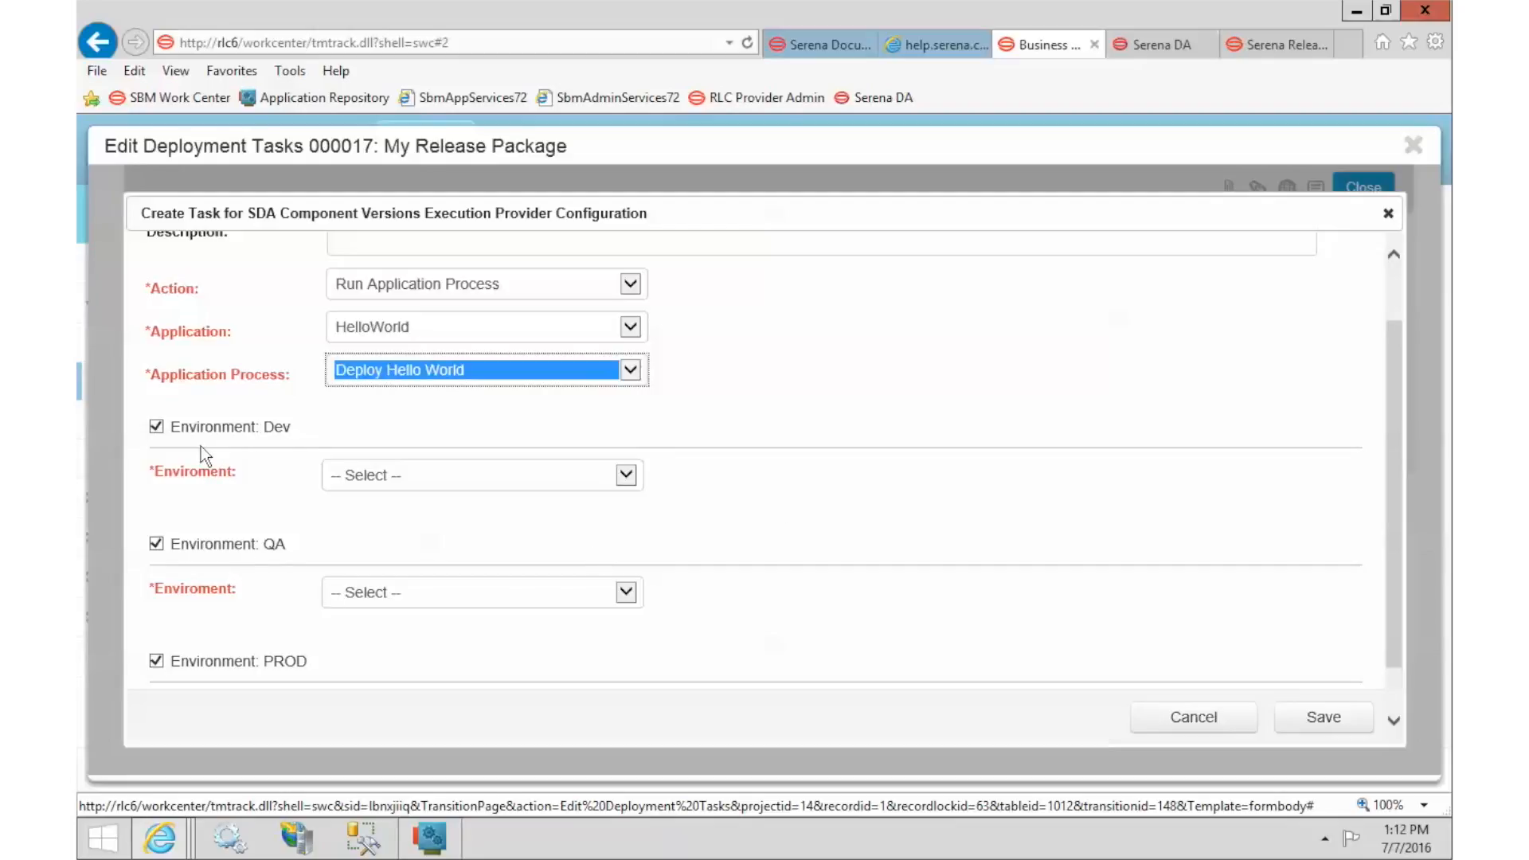
{"action": "left_click", "coordinate": [430, 478]}
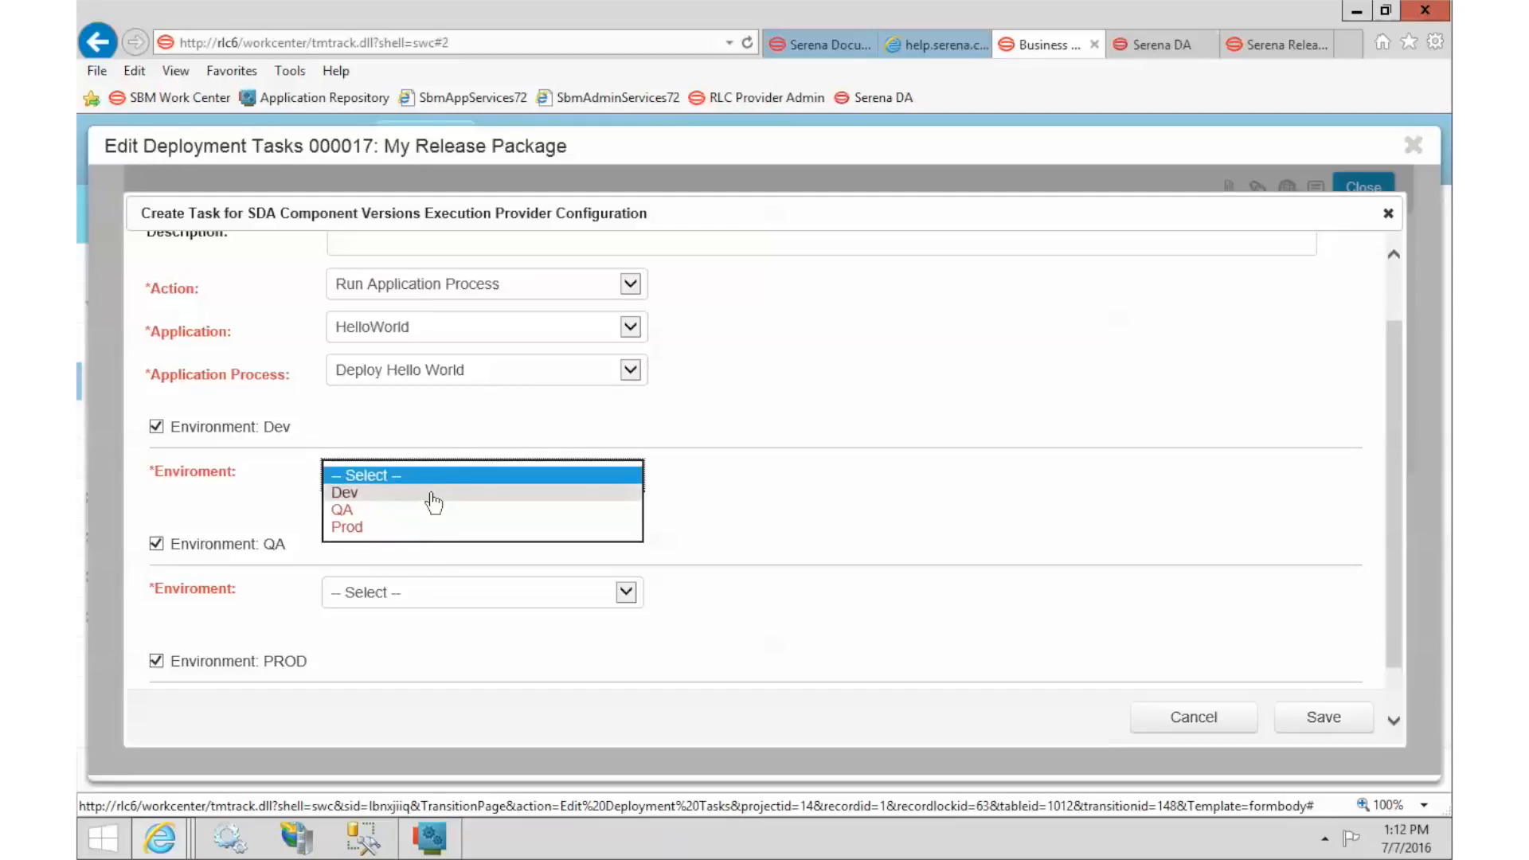
{"action": "left_click", "coordinate": [432, 493]}
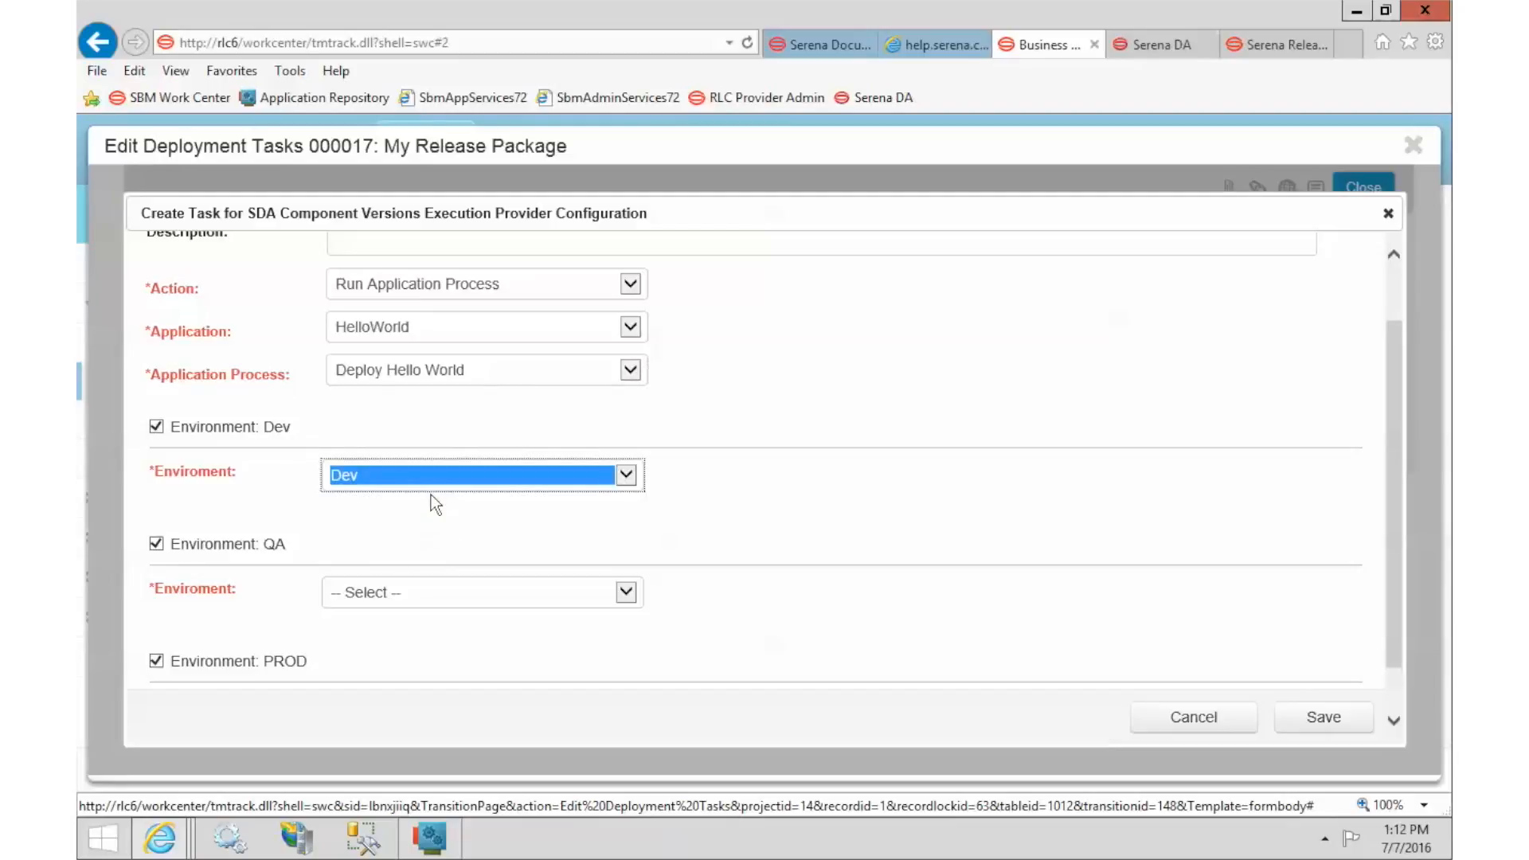
{"action": "left_click", "coordinate": [740, 527]}
{"action": "scroll", "coordinate": [741, 527], "scroll_direction": "down", "scroll_amount": 1}
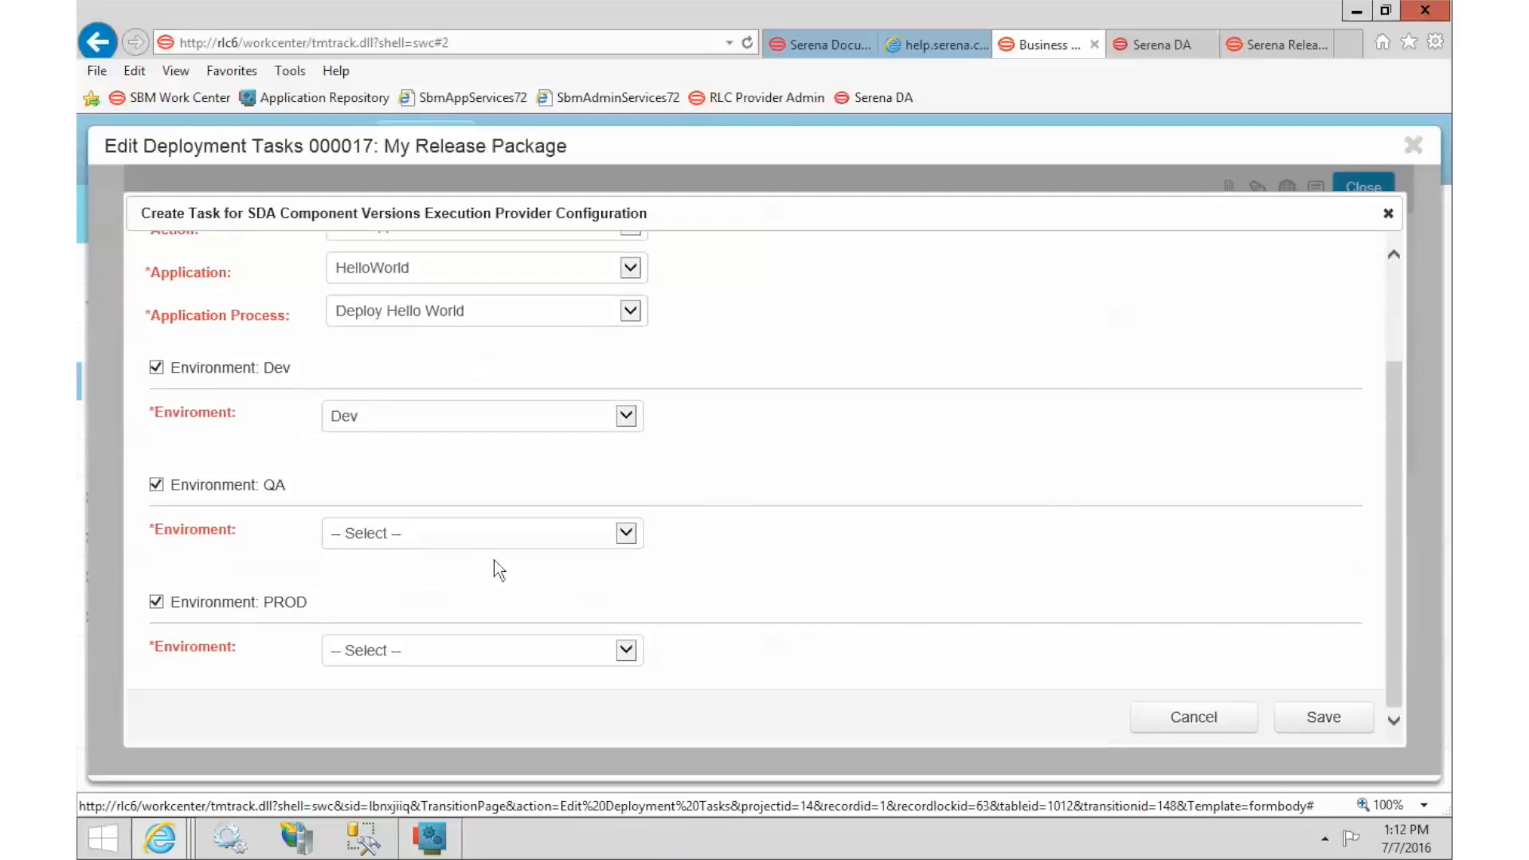
{"action": "left_click", "coordinate": [462, 534]}
{"action": "left_click", "coordinate": [449, 567]}
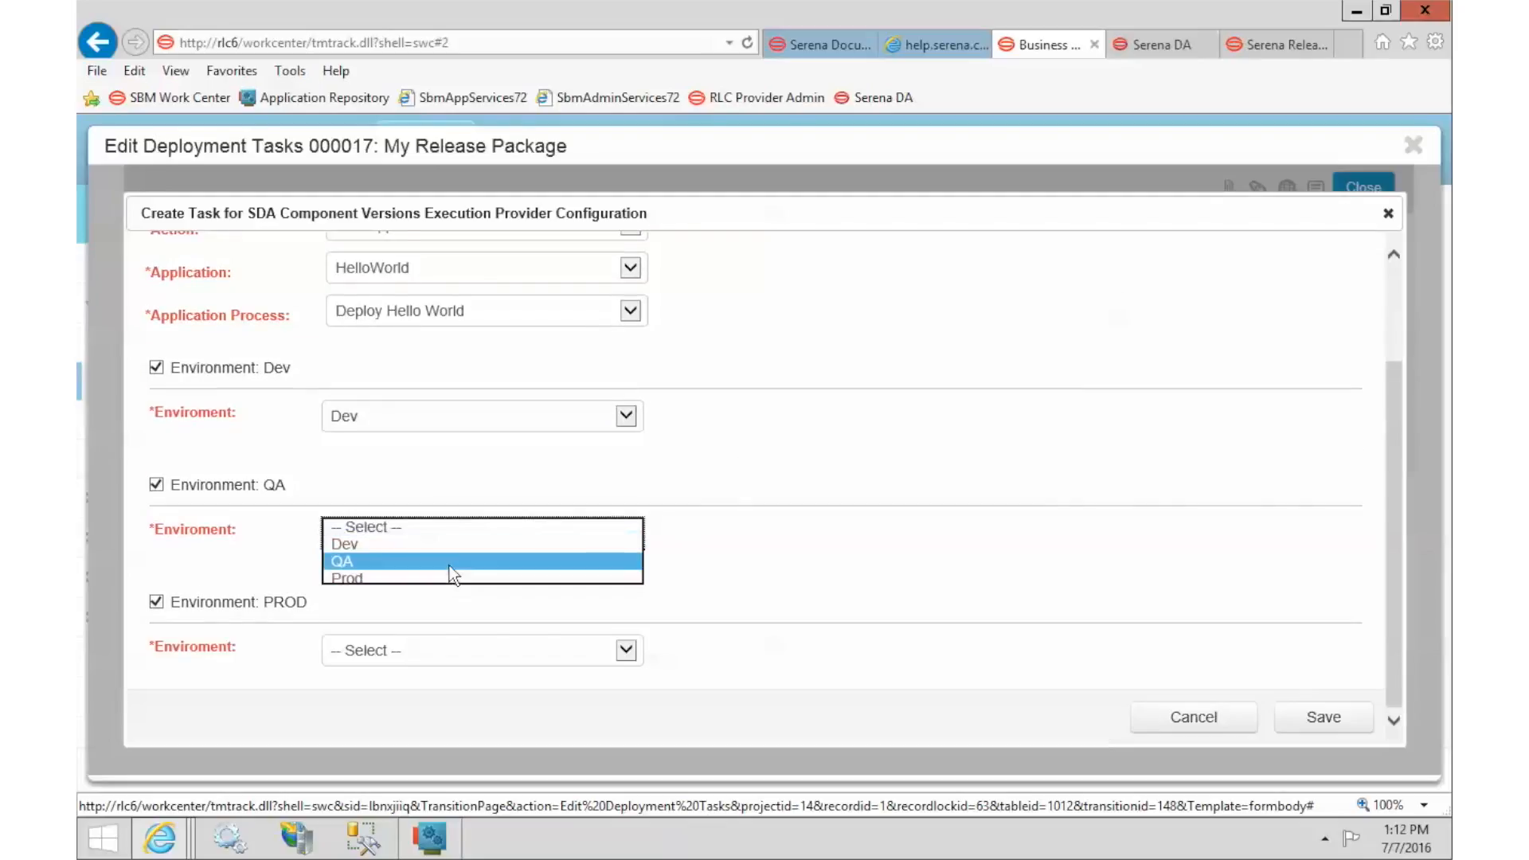
{"action": "left_click", "coordinate": [424, 657]}
{"action": "left_click", "coordinate": [390, 703]}
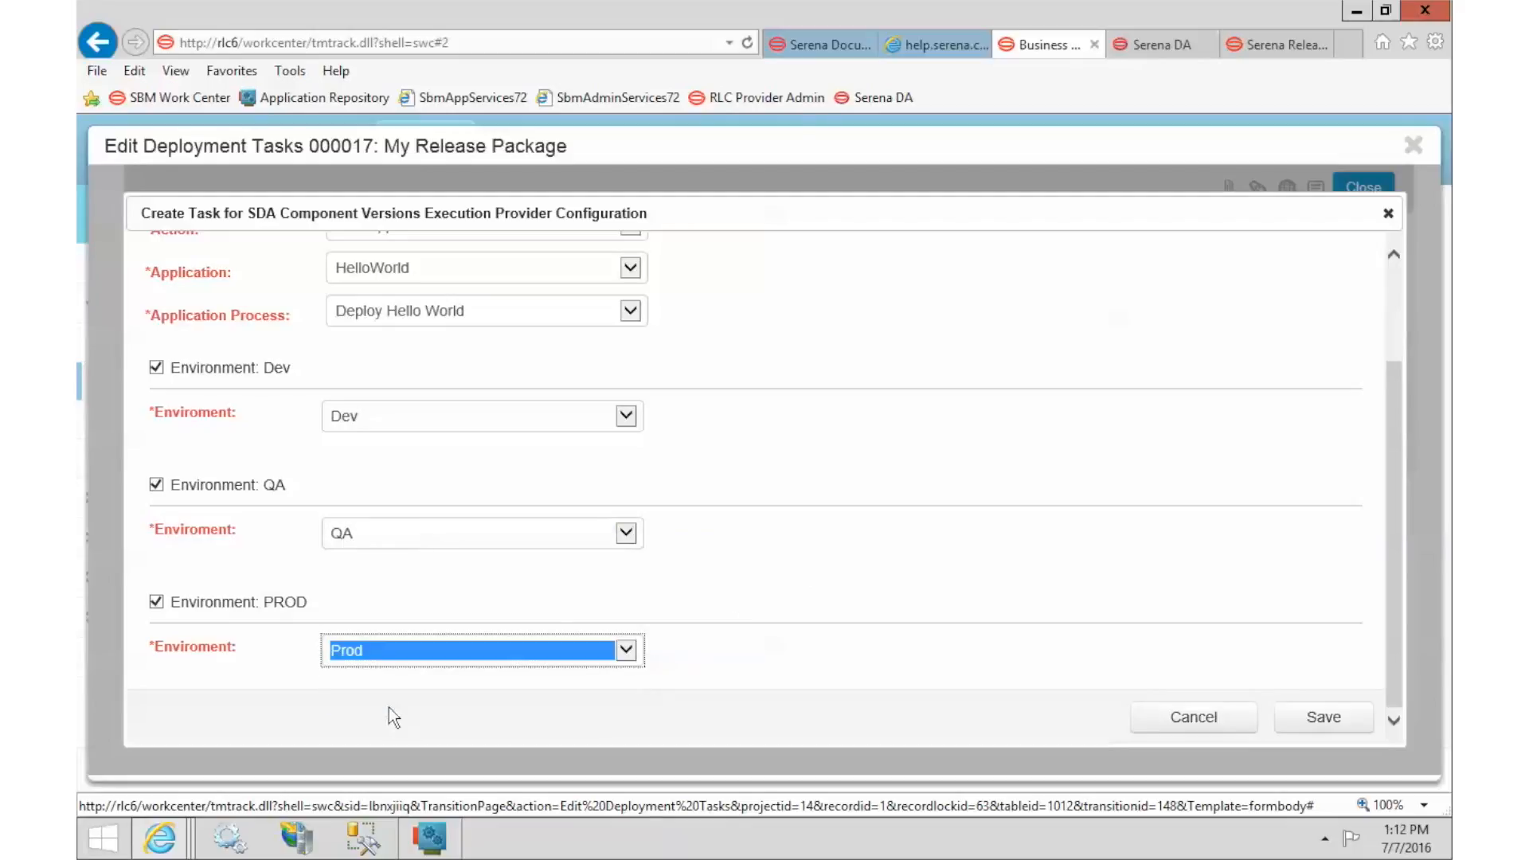
{"action": "left_click", "coordinate": [847, 552]}
Retitle the task 'Run Hello World Deploy using Version' and save it.
{"action": "scroll", "coordinate": [847, 552], "scroll_direction": "up", "scroll_amount": 3}
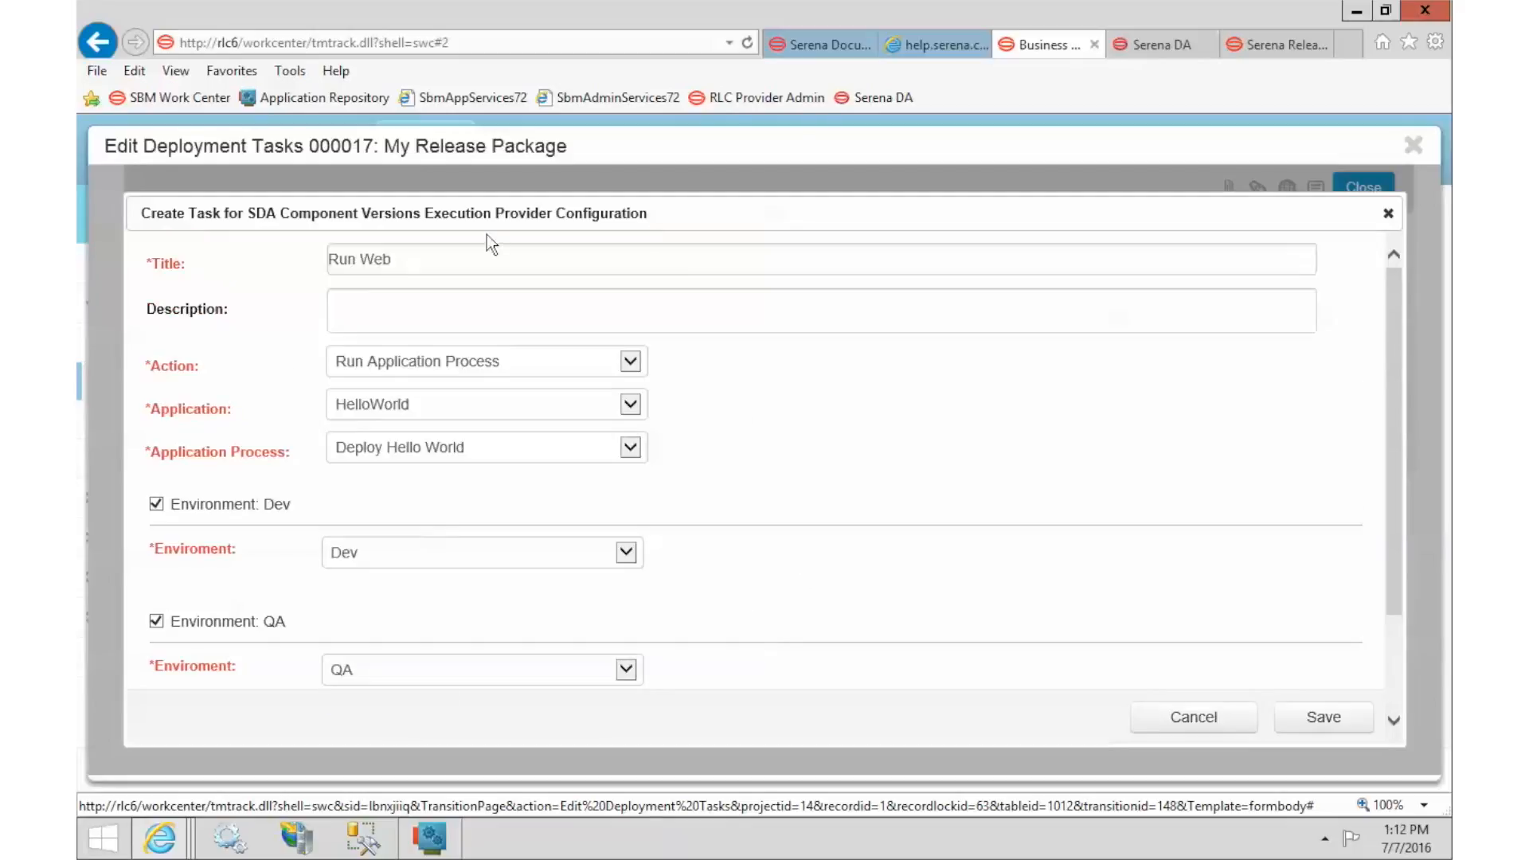
{"action": "double_click", "coordinate": [364, 261]}
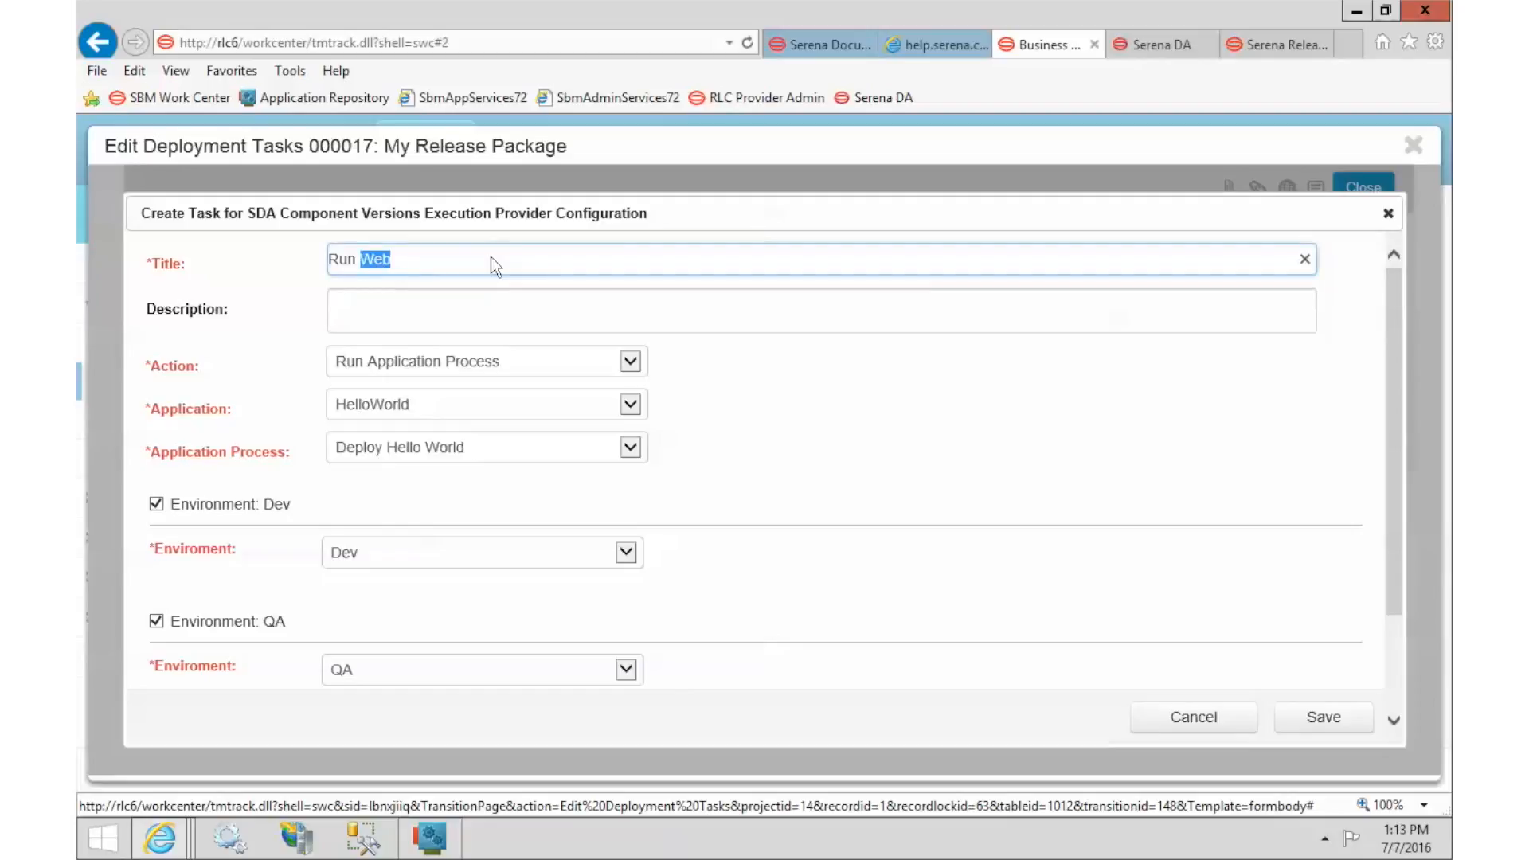
{"action": "type", "text": "Hello World"}
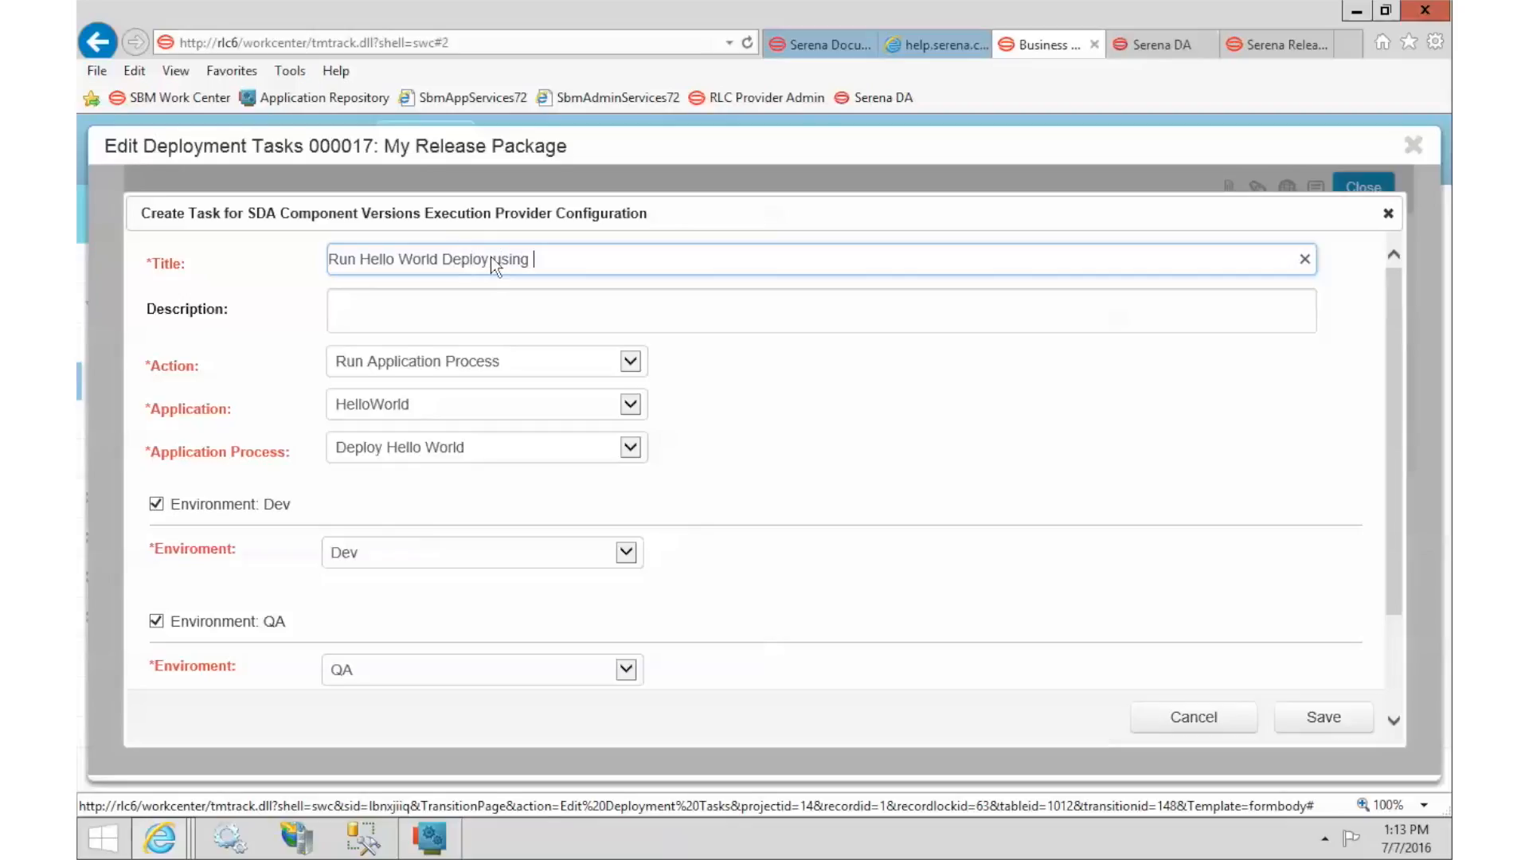
{"action": "type", "text": " Deploy using Version"}
{"action": "left_click", "coordinate": [1321, 719]}
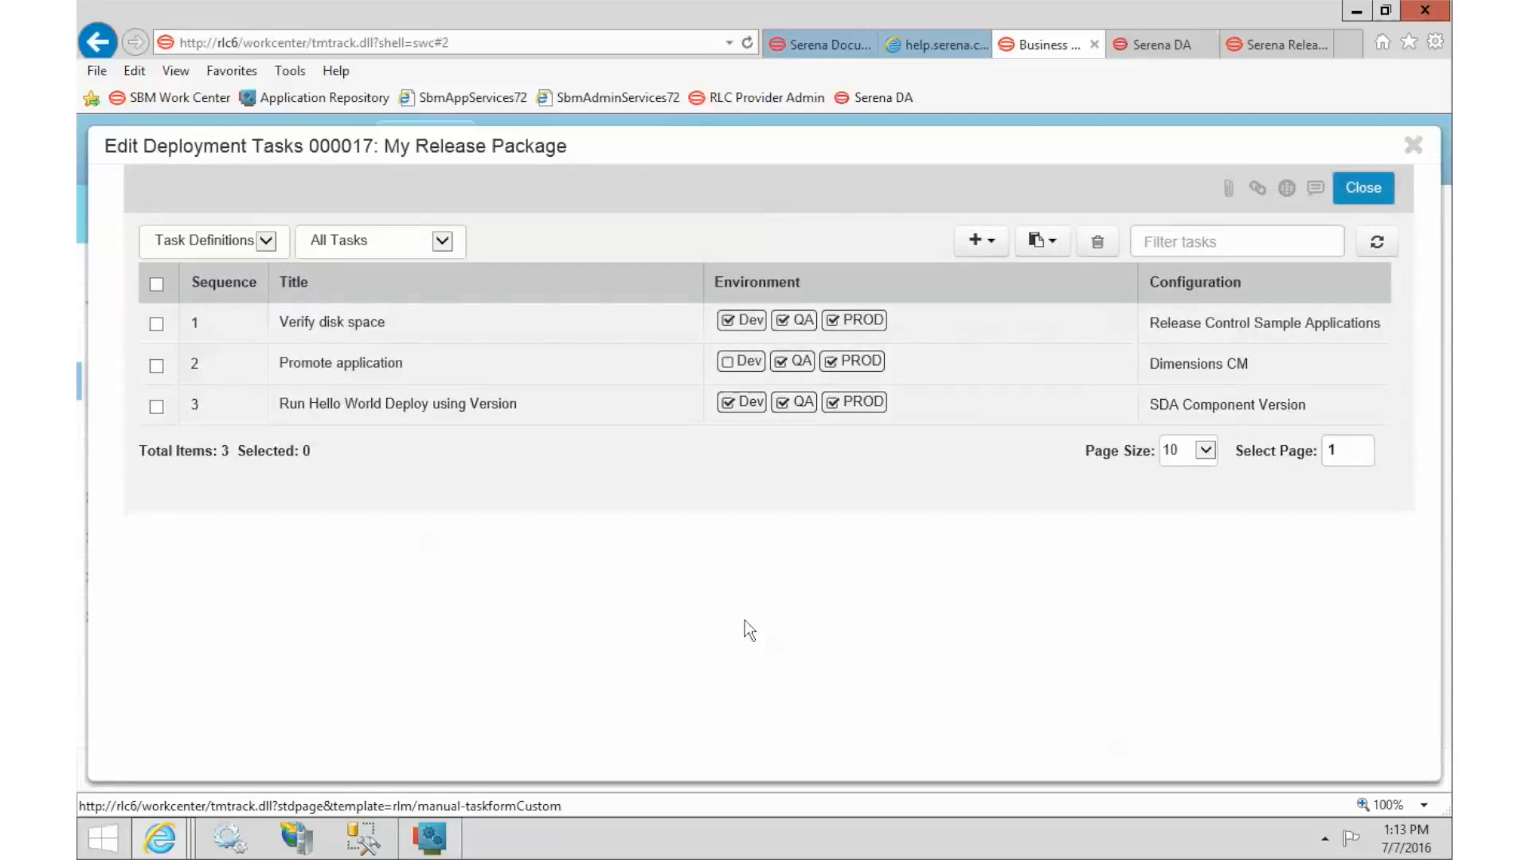
Create an SDA Snapshot task 'Run Deploy using Snapshot' running HelloWorld's Deploy Hello World process.
{"action": "left_click", "coordinate": [984, 242]}
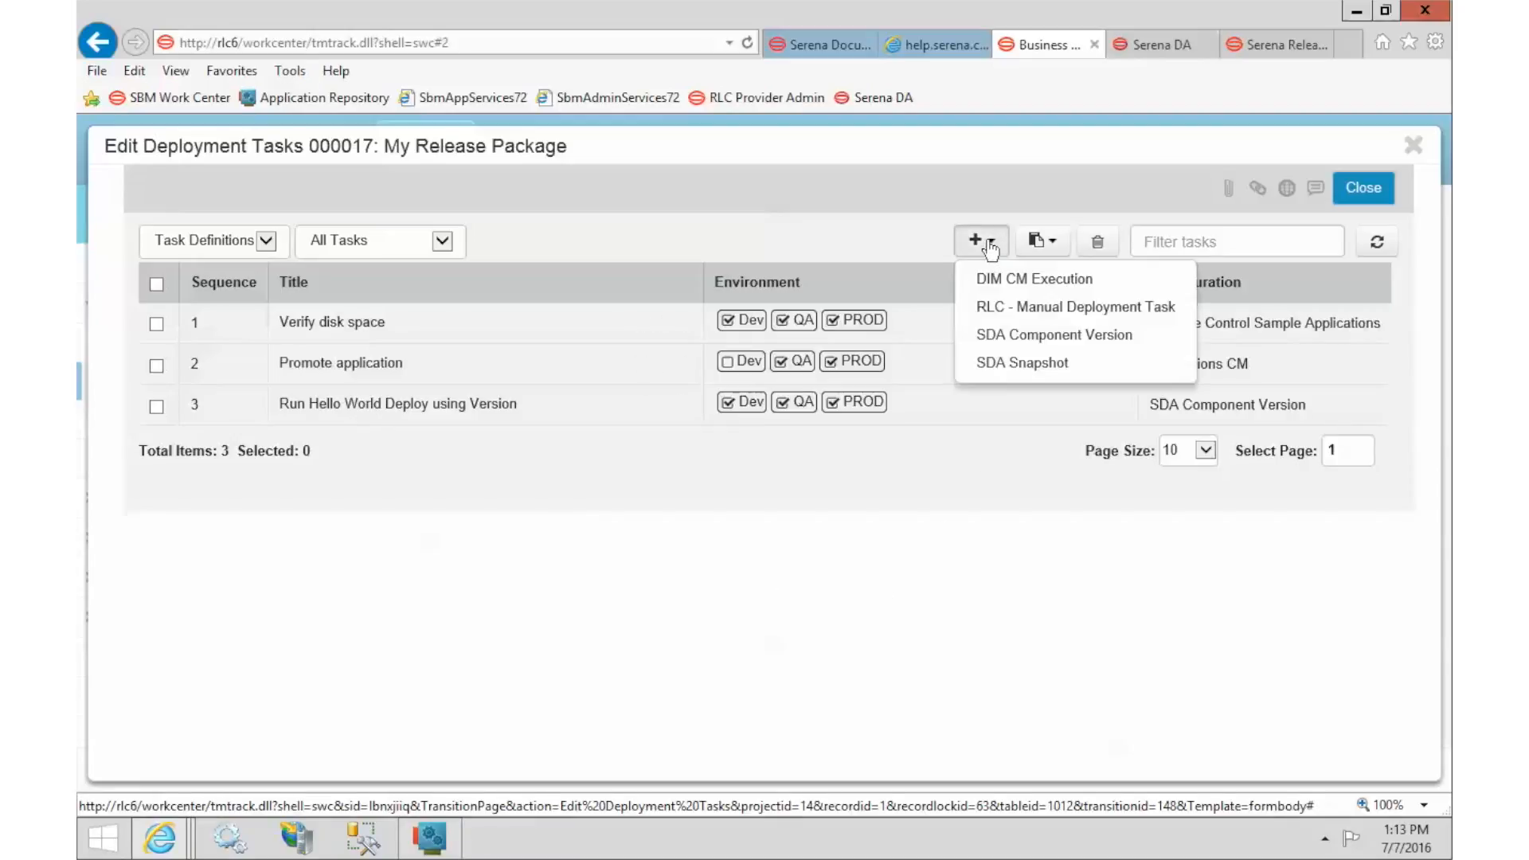
{"action": "left_click", "coordinate": [1037, 365]}
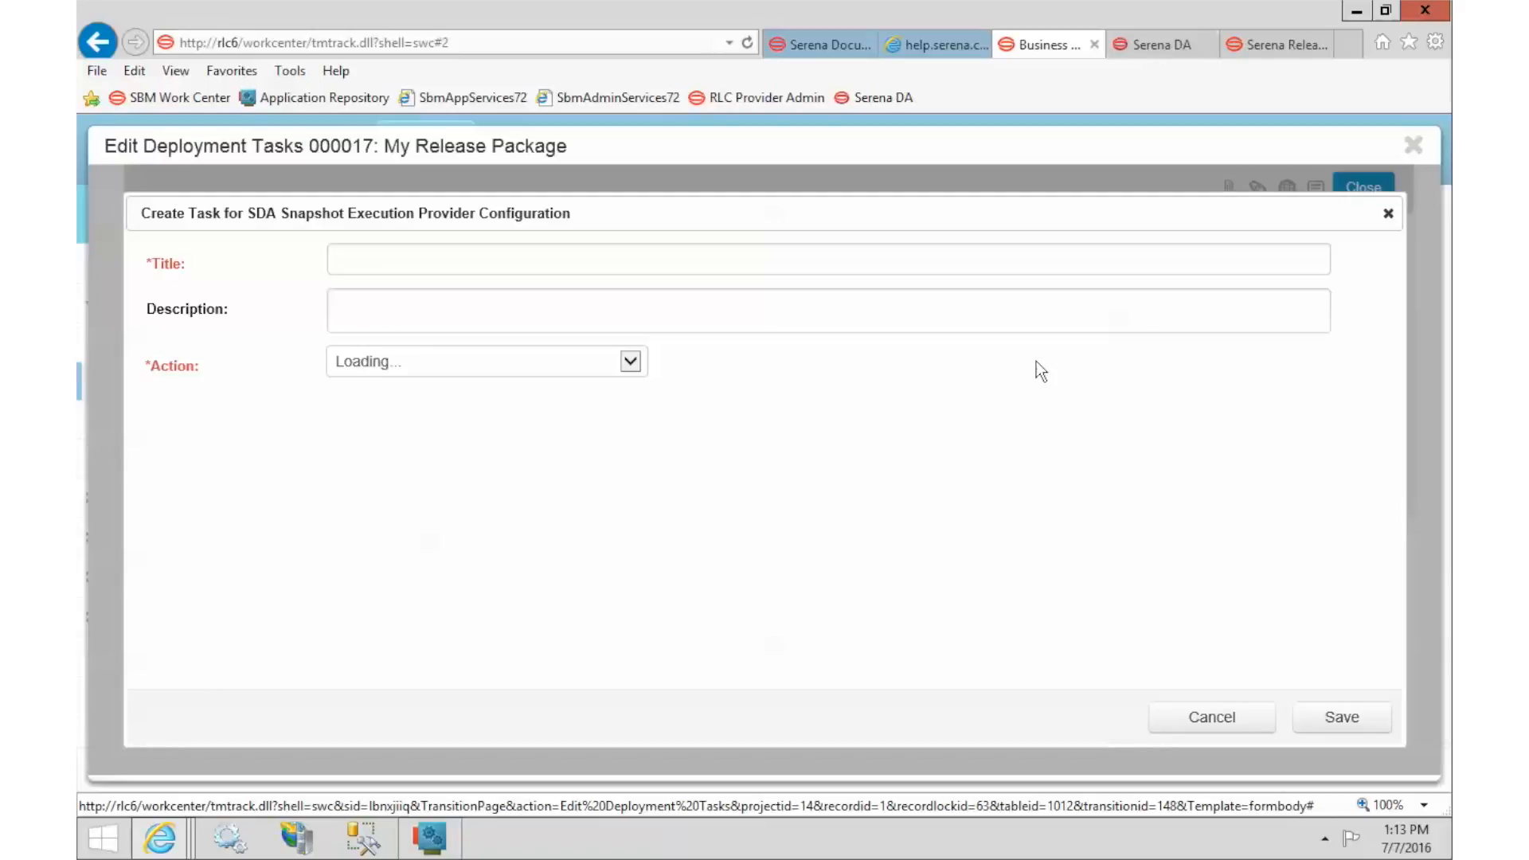
{"action": "left_click", "coordinate": [892, 259]}
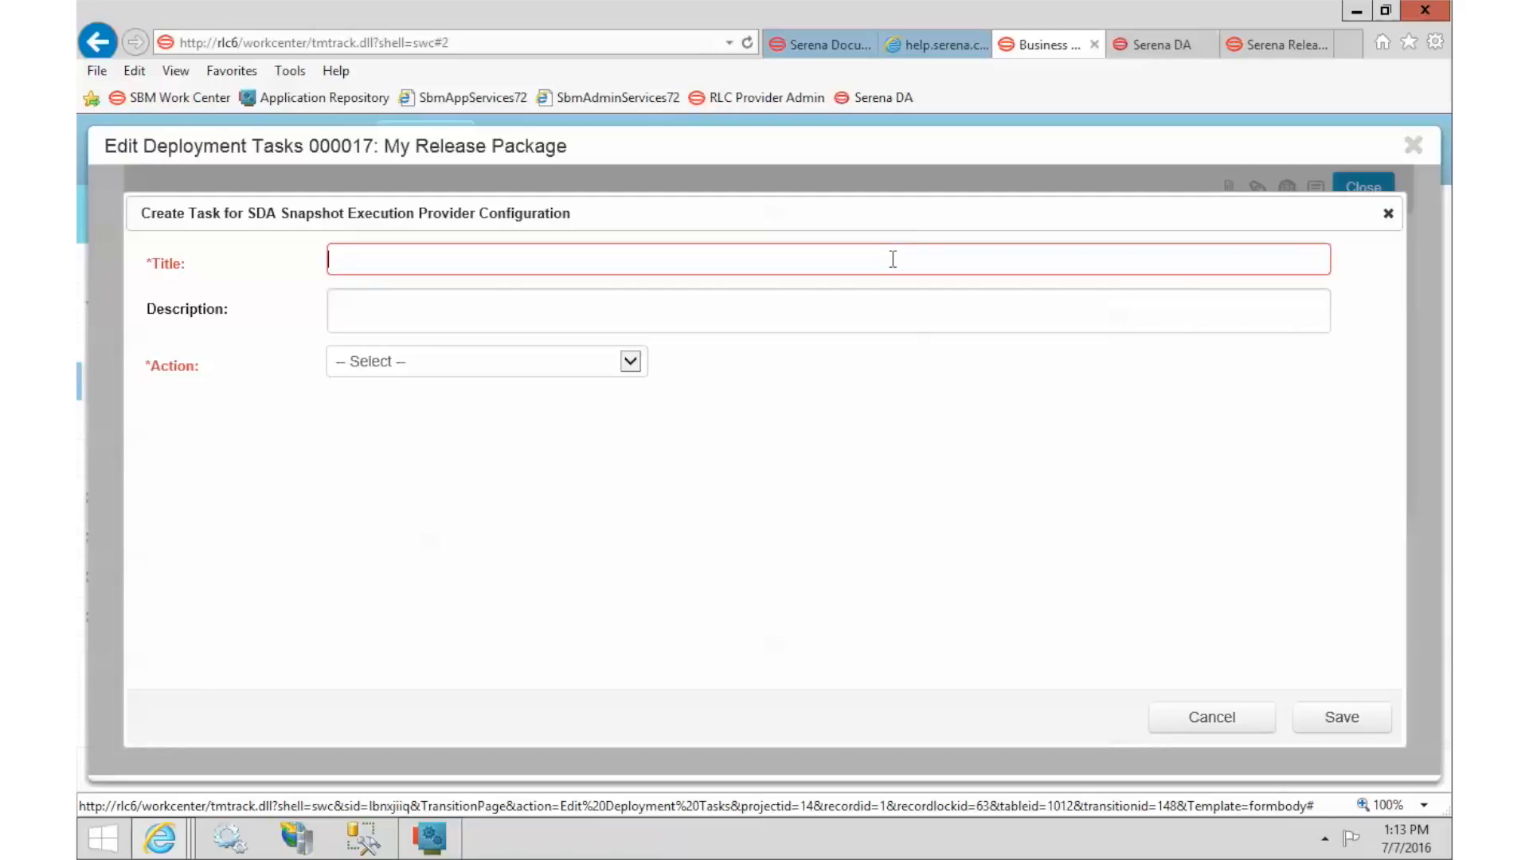
{"action": "type", "text": "Run Dep"}
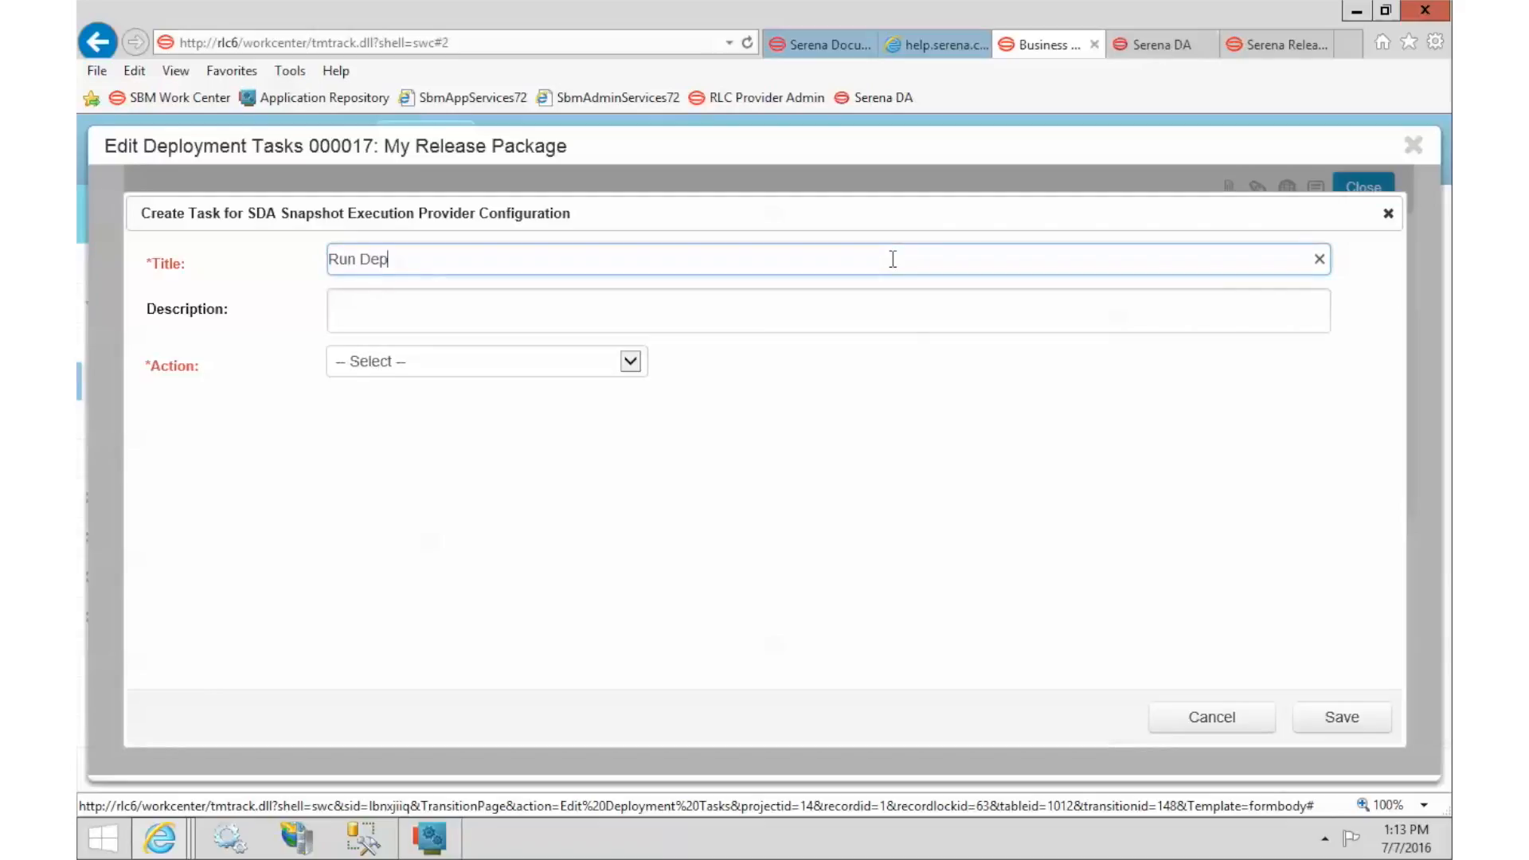
{"action": "type", "text": "loy using Snapshot"}
{"action": "left_click", "coordinate": [476, 367]}
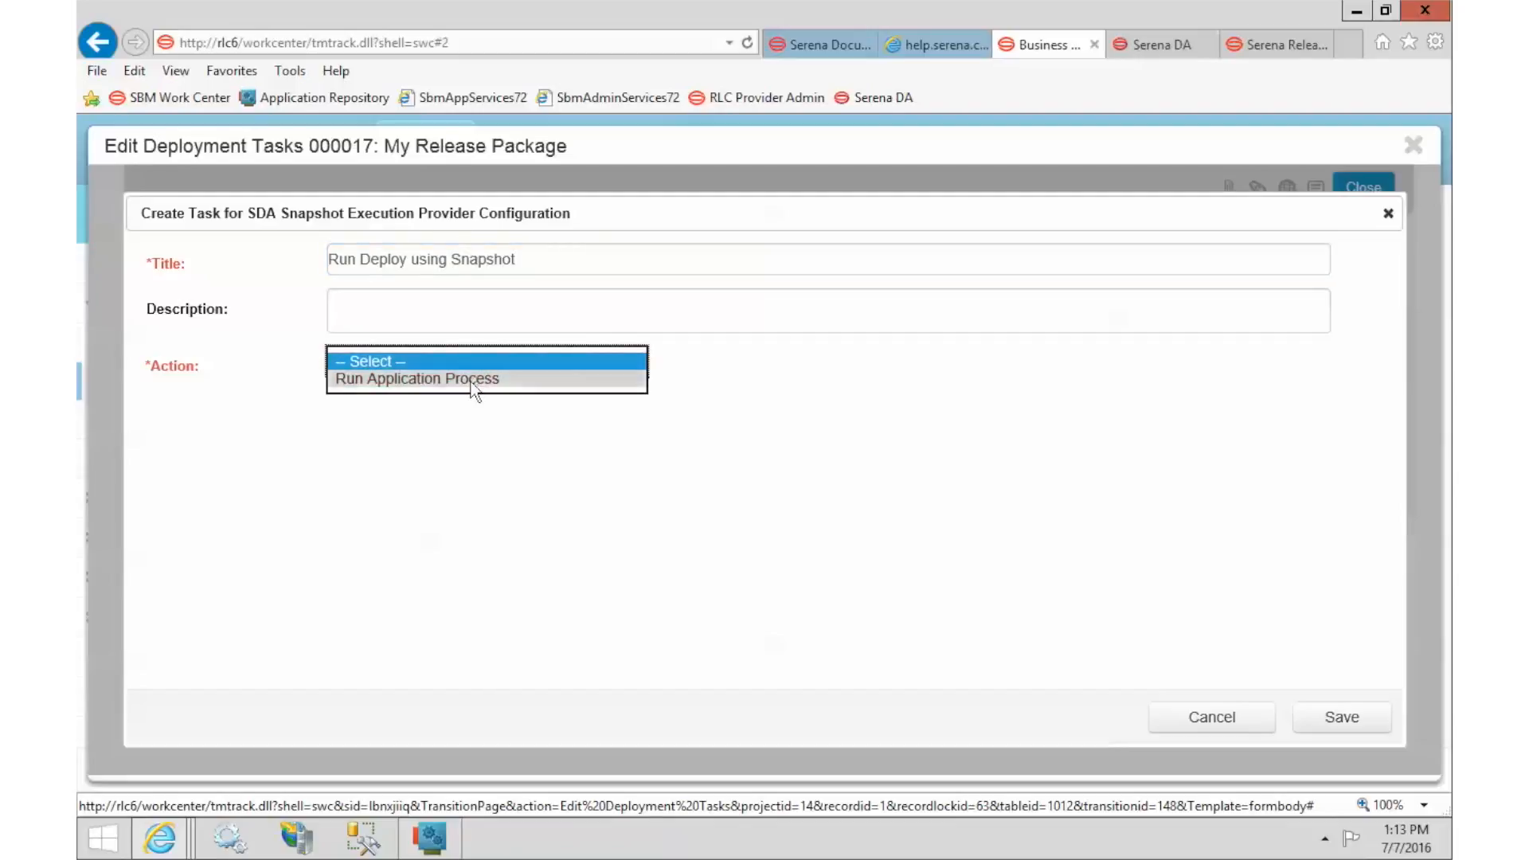
{"action": "left_click", "coordinate": [472, 380]}
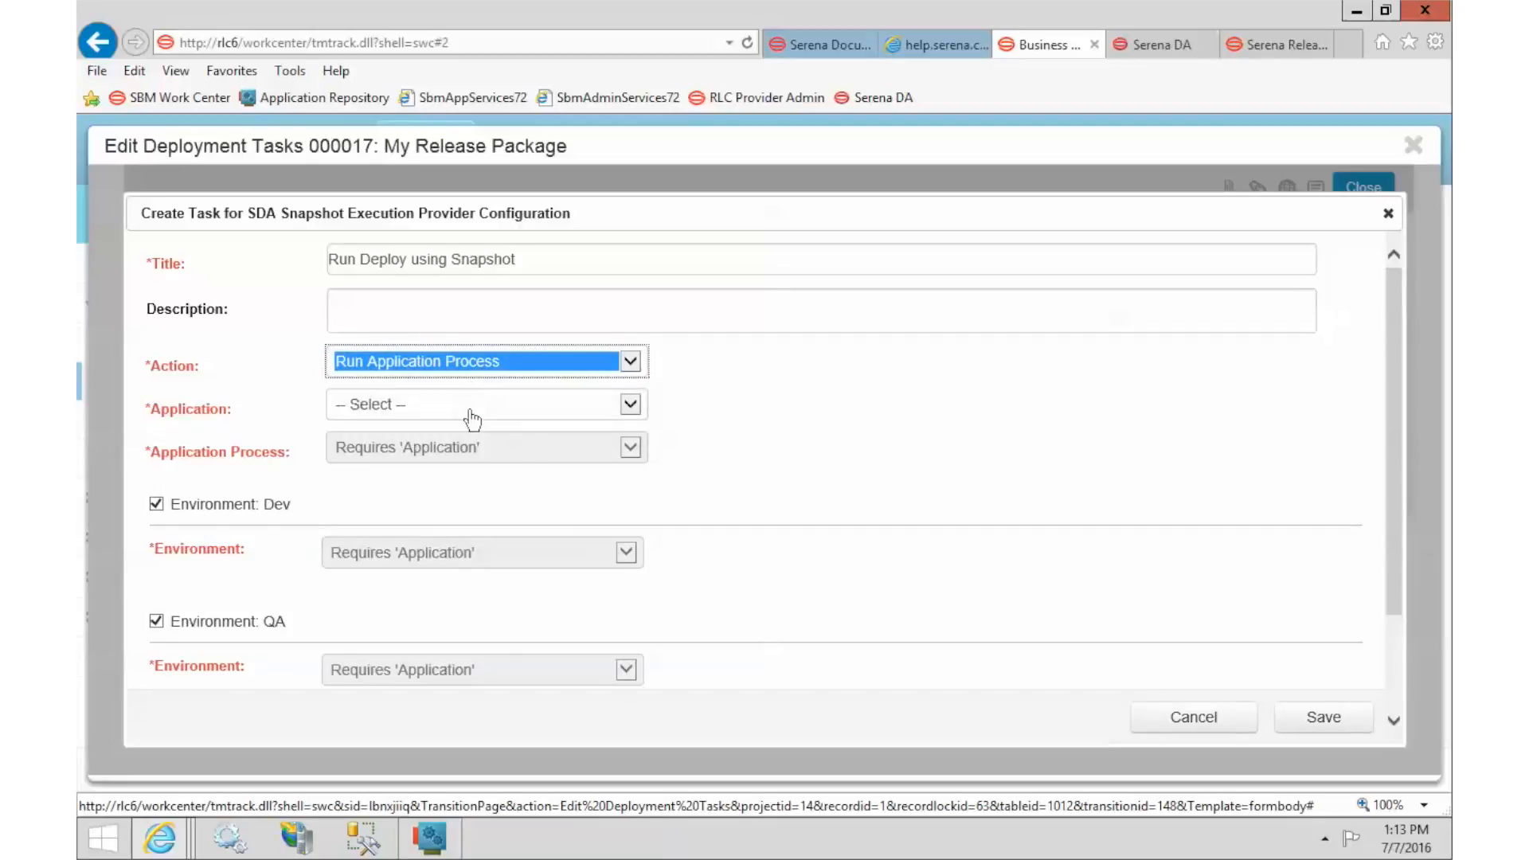
{"action": "left_click", "coordinate": [472, 413]}
{"action": "left_click", "coordinate": [473, 423]}
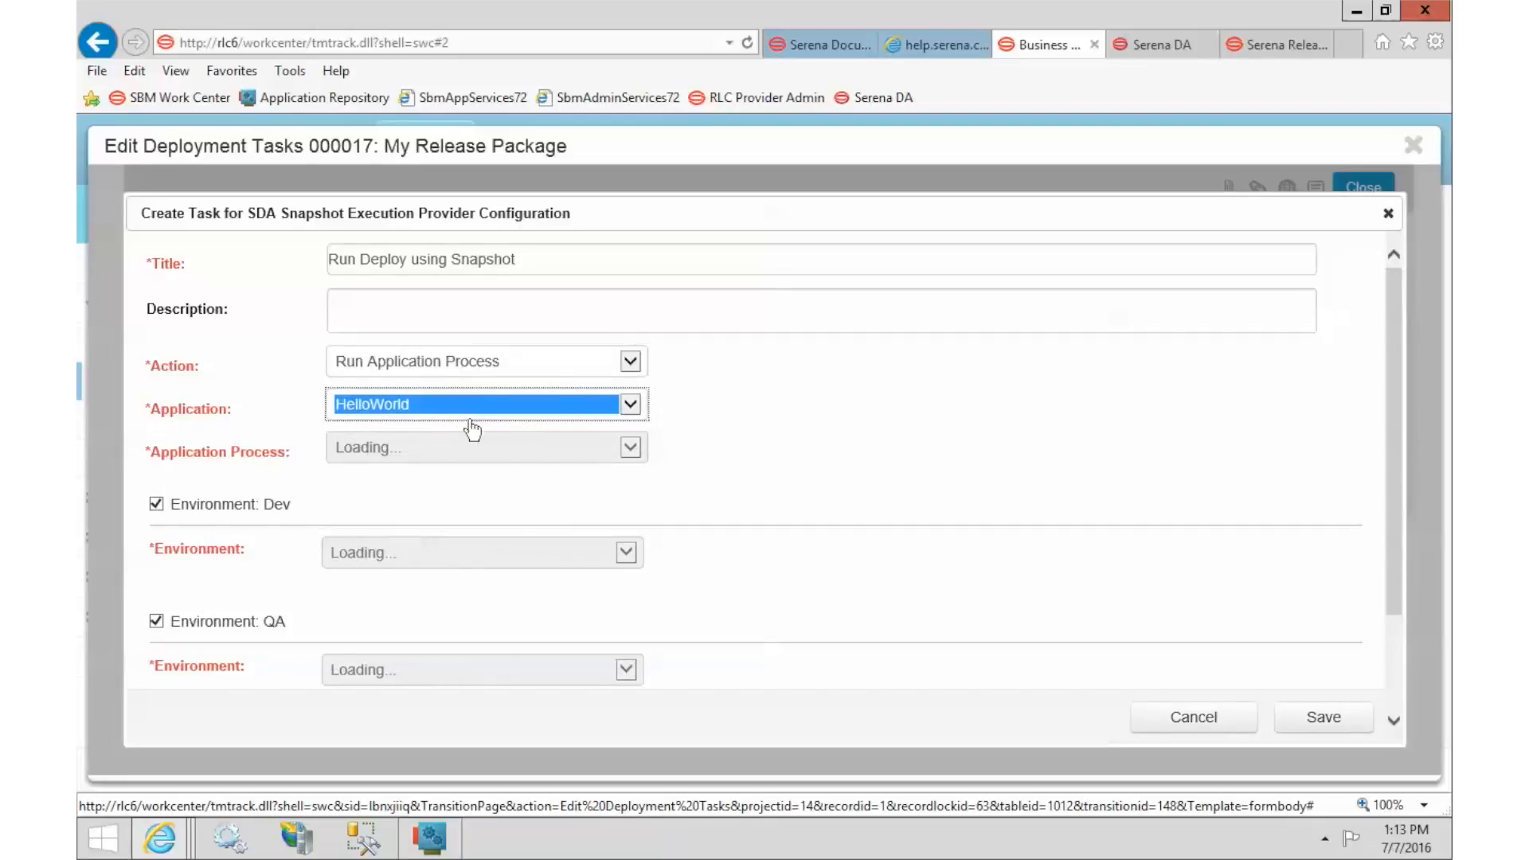
{"action": "left_click", "coordinate": [469, 452]}
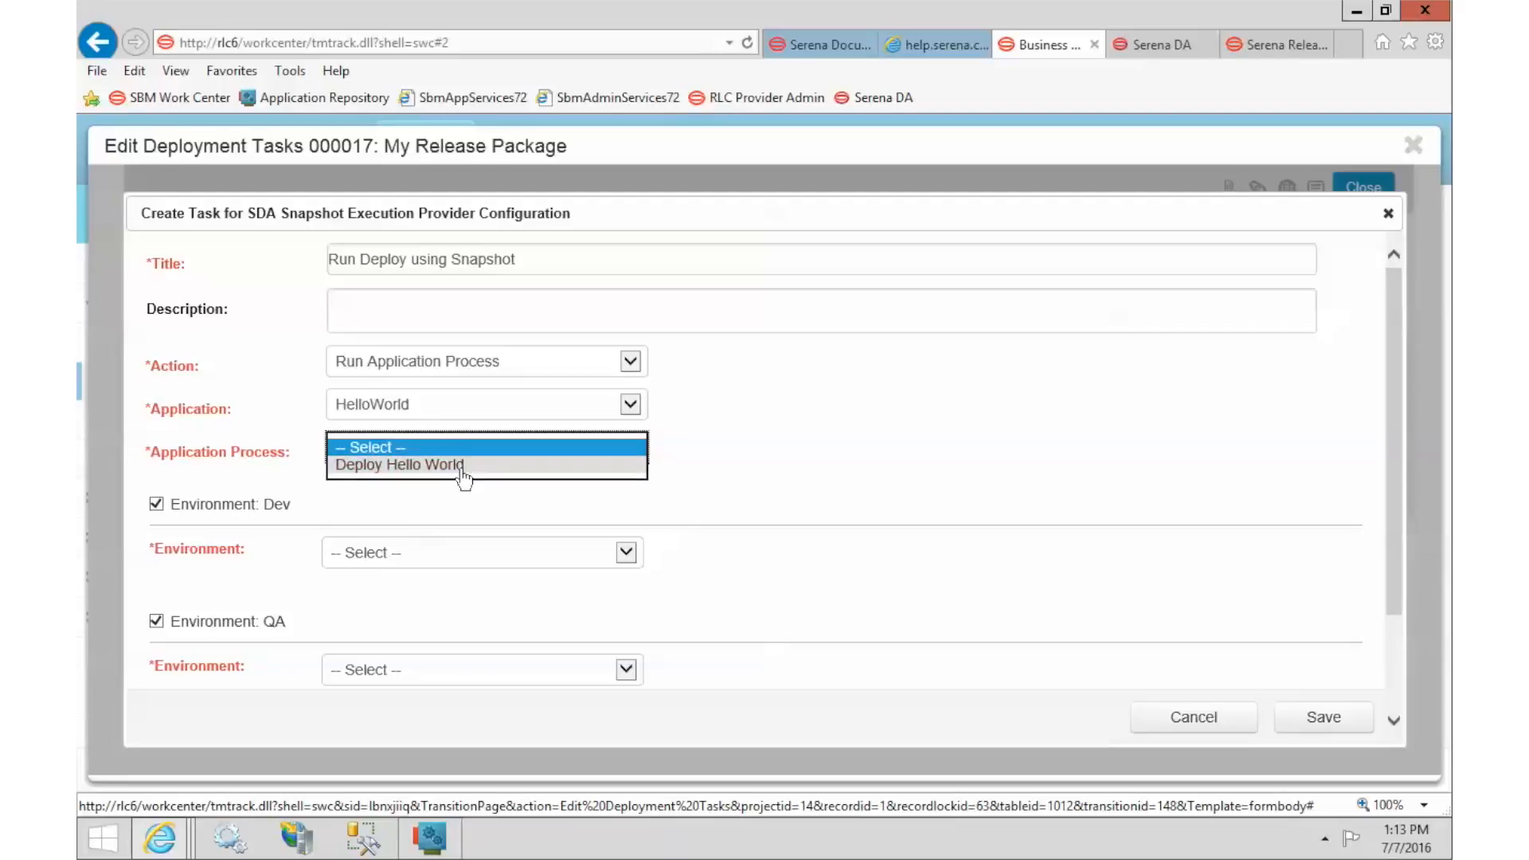
{"action": "left_click", "coordinate": [369, 466]}
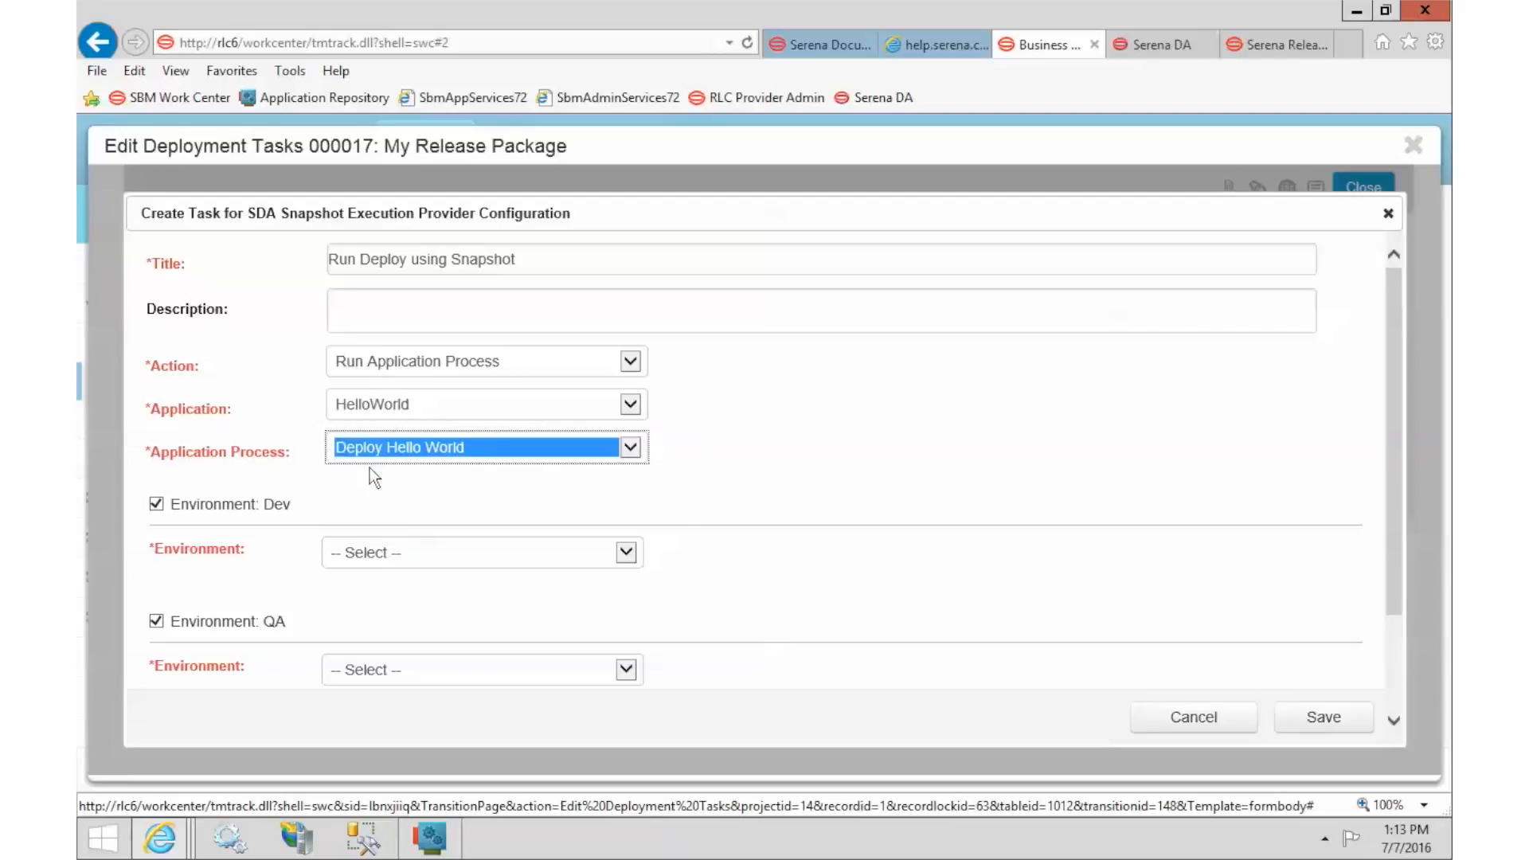
{"action": "left_click", "coordinate": [849, 467]}
Map the Dev, QA and PROD stages to the Dev, QA and Prod environments and save the task.
{"action": "scroll", "coordinate": [849, 467], "scroll_direction": "down", "scroll_amount": 2}
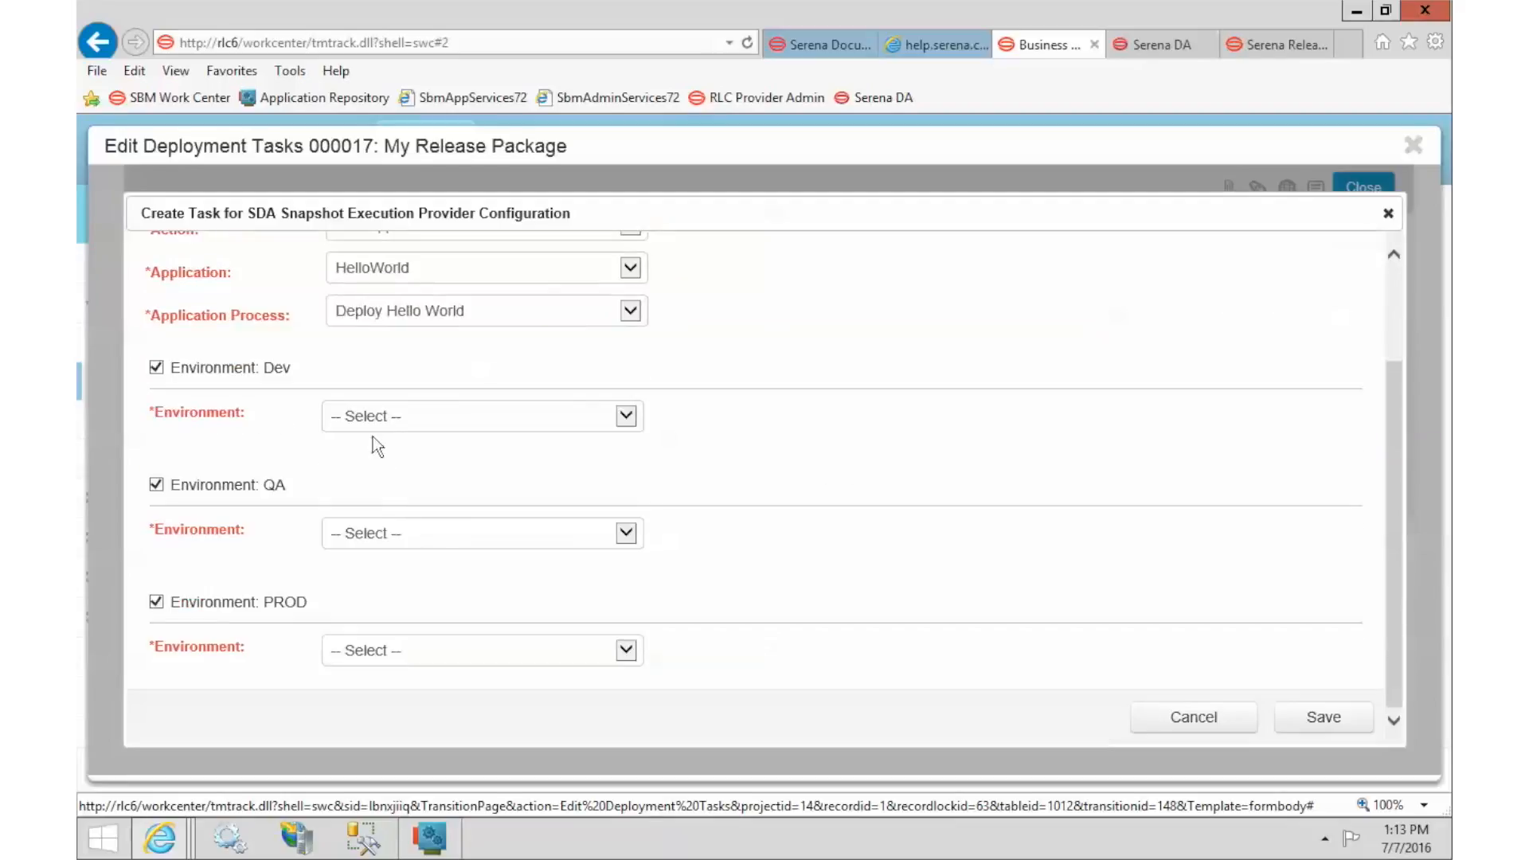
{"action": "left_click", "coordinate": [374, 418]}
{"action": "left_click", "coordinate": [379, 435]}
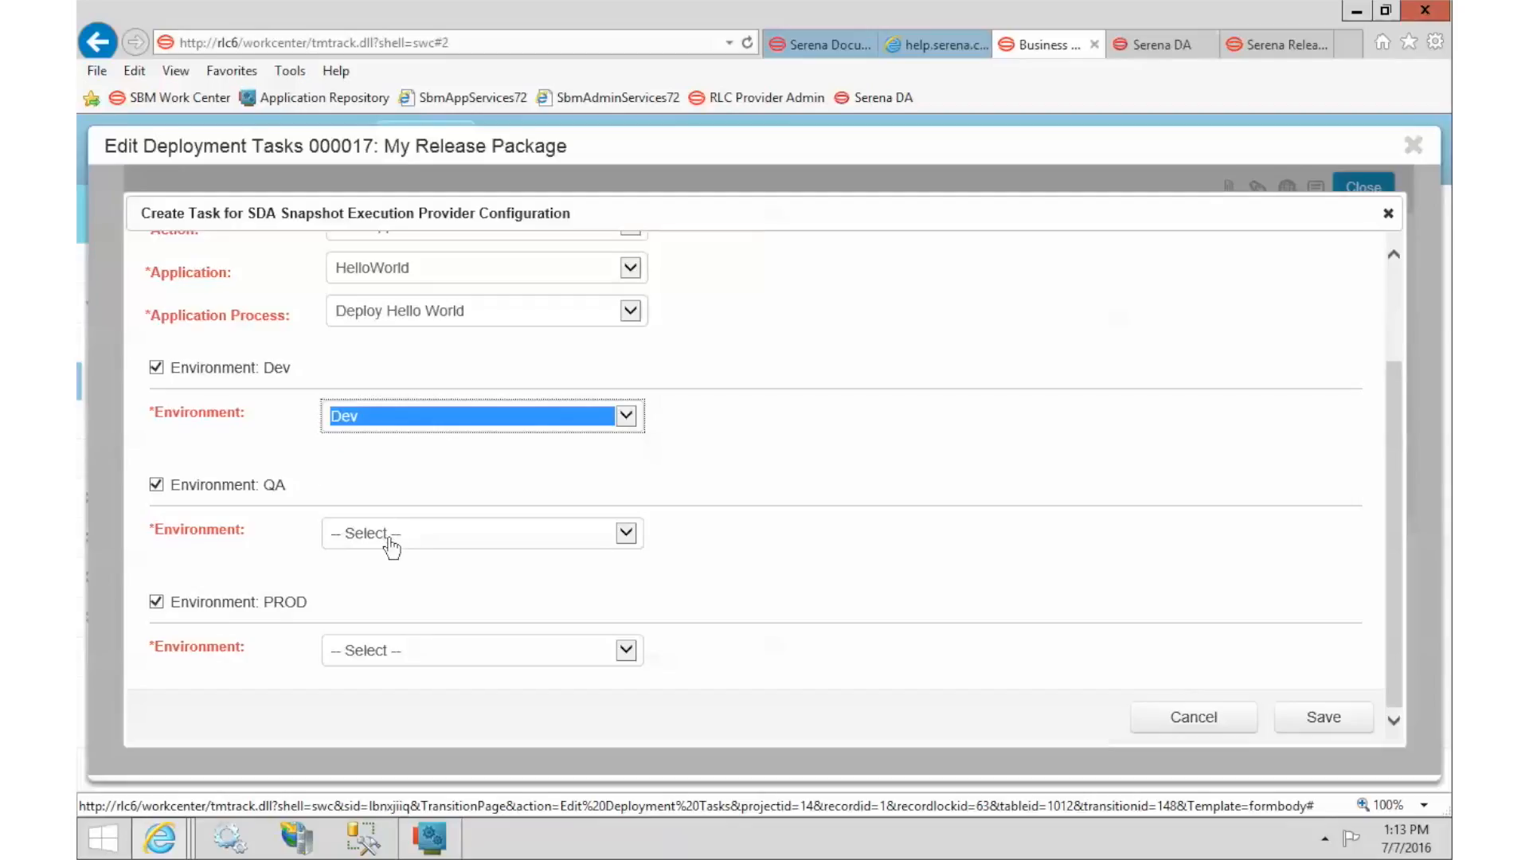
{"action": "left_click", "coordinate": [385, 534]}
{"action": "left_click", "coordinate": [394, 567]}
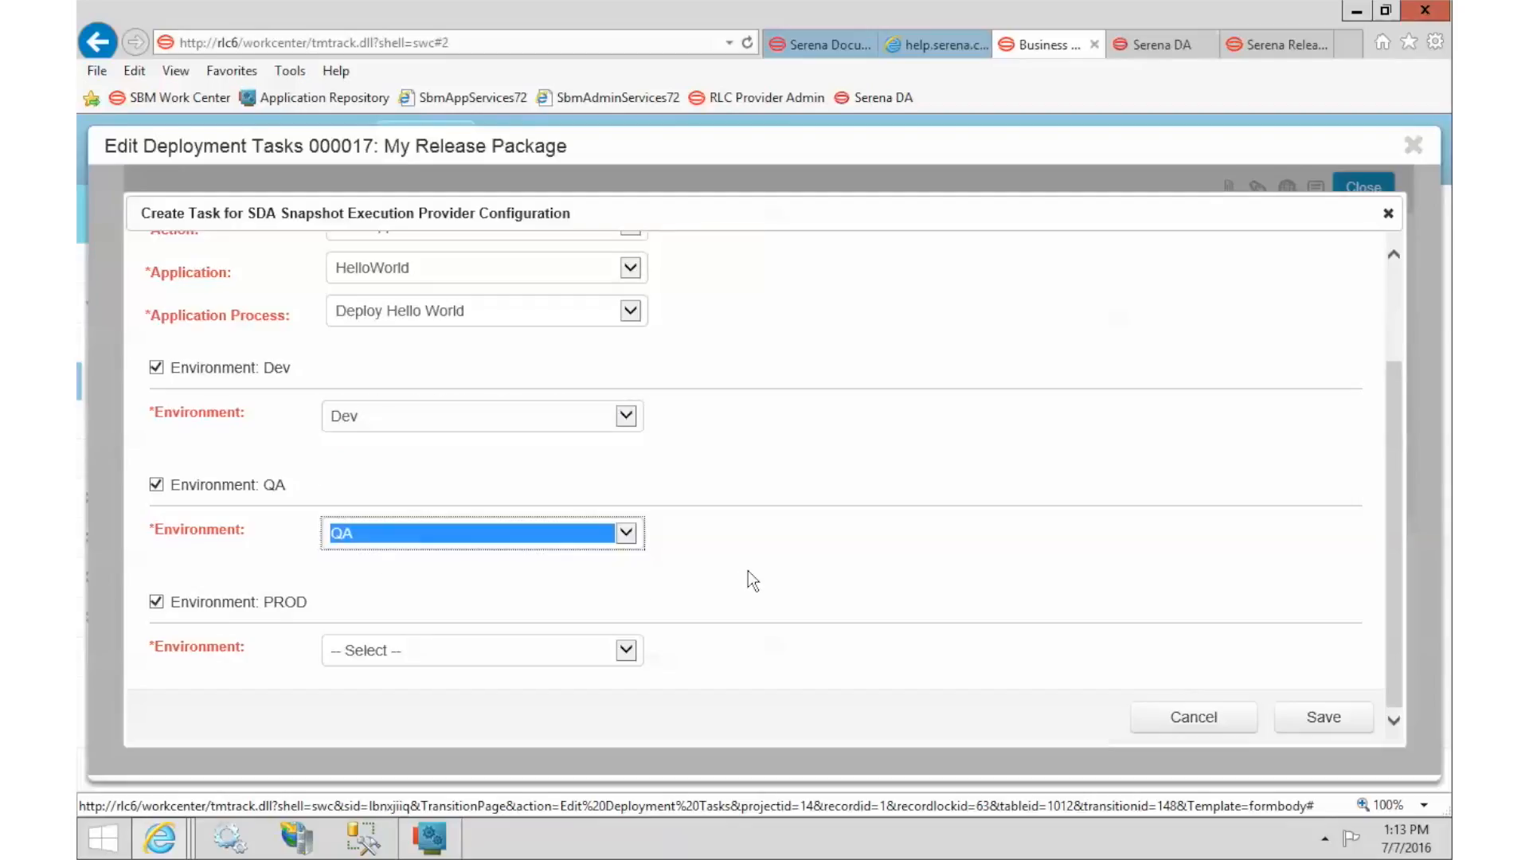
{"action": "left_click", "coordinate": [482, 655]}
{"action": "left_click", "coordinate": [473, 704]}
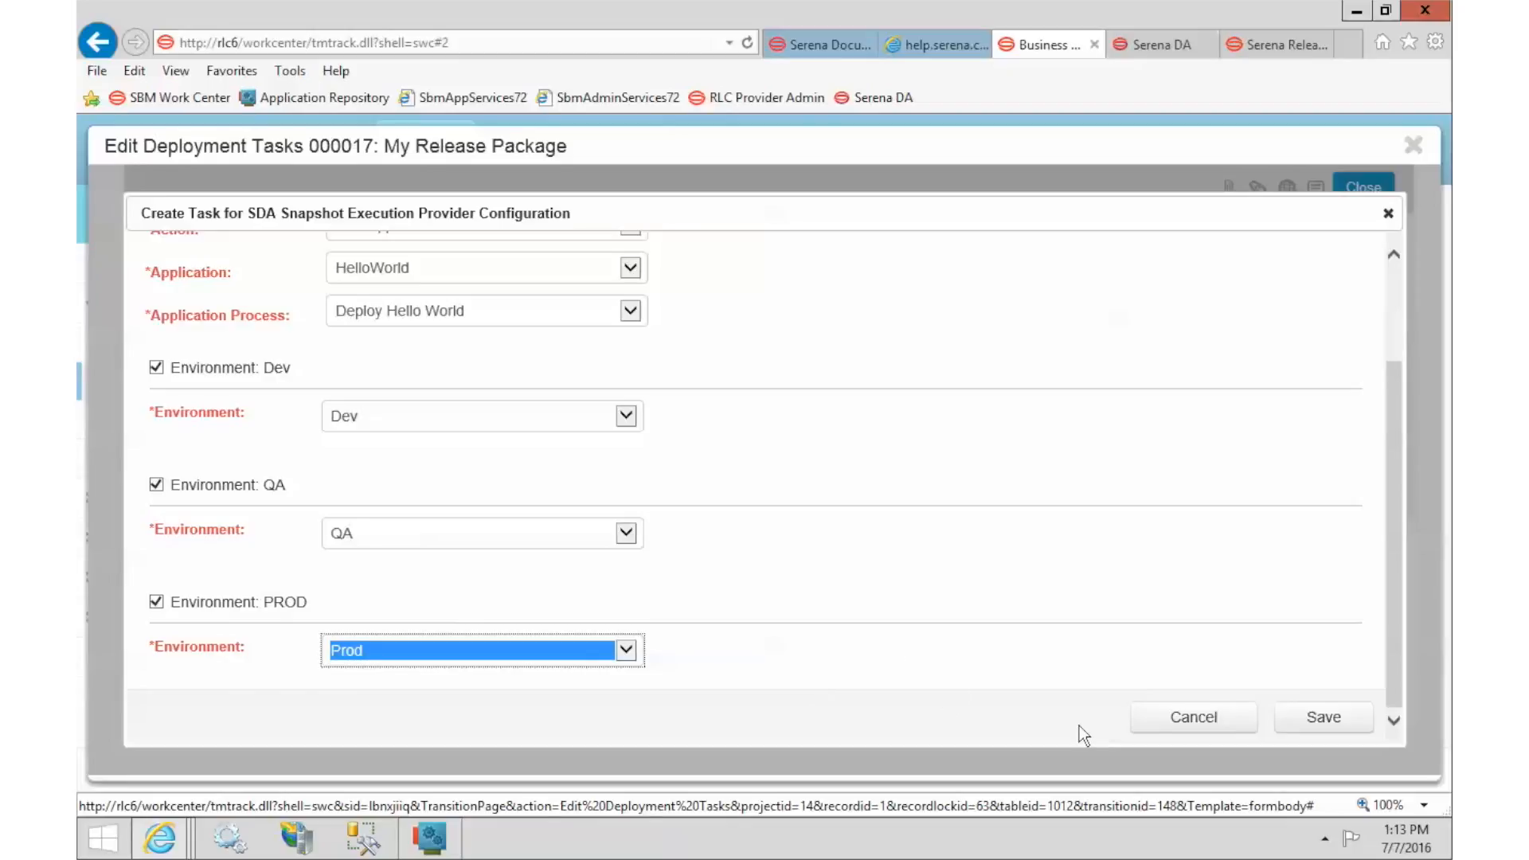
{"action": "left_click", "coordinate": [1344, 722]}
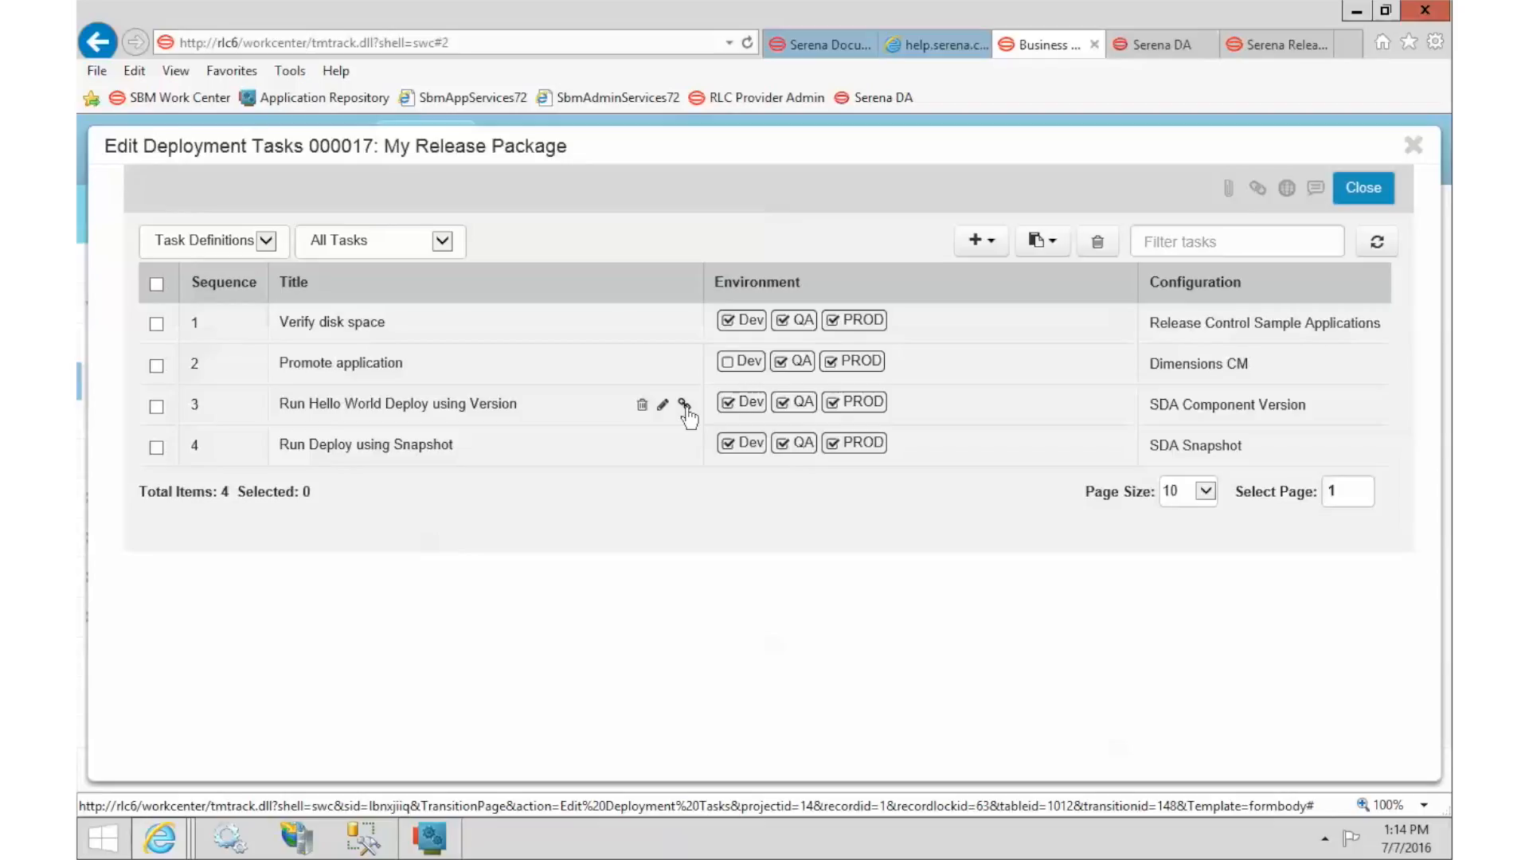
On the row 3 version task, check HelloWorld Web: 2 and HelloWorld Source: 3, then save.
{"action": "left_click", "coordinate": [684, 405]}
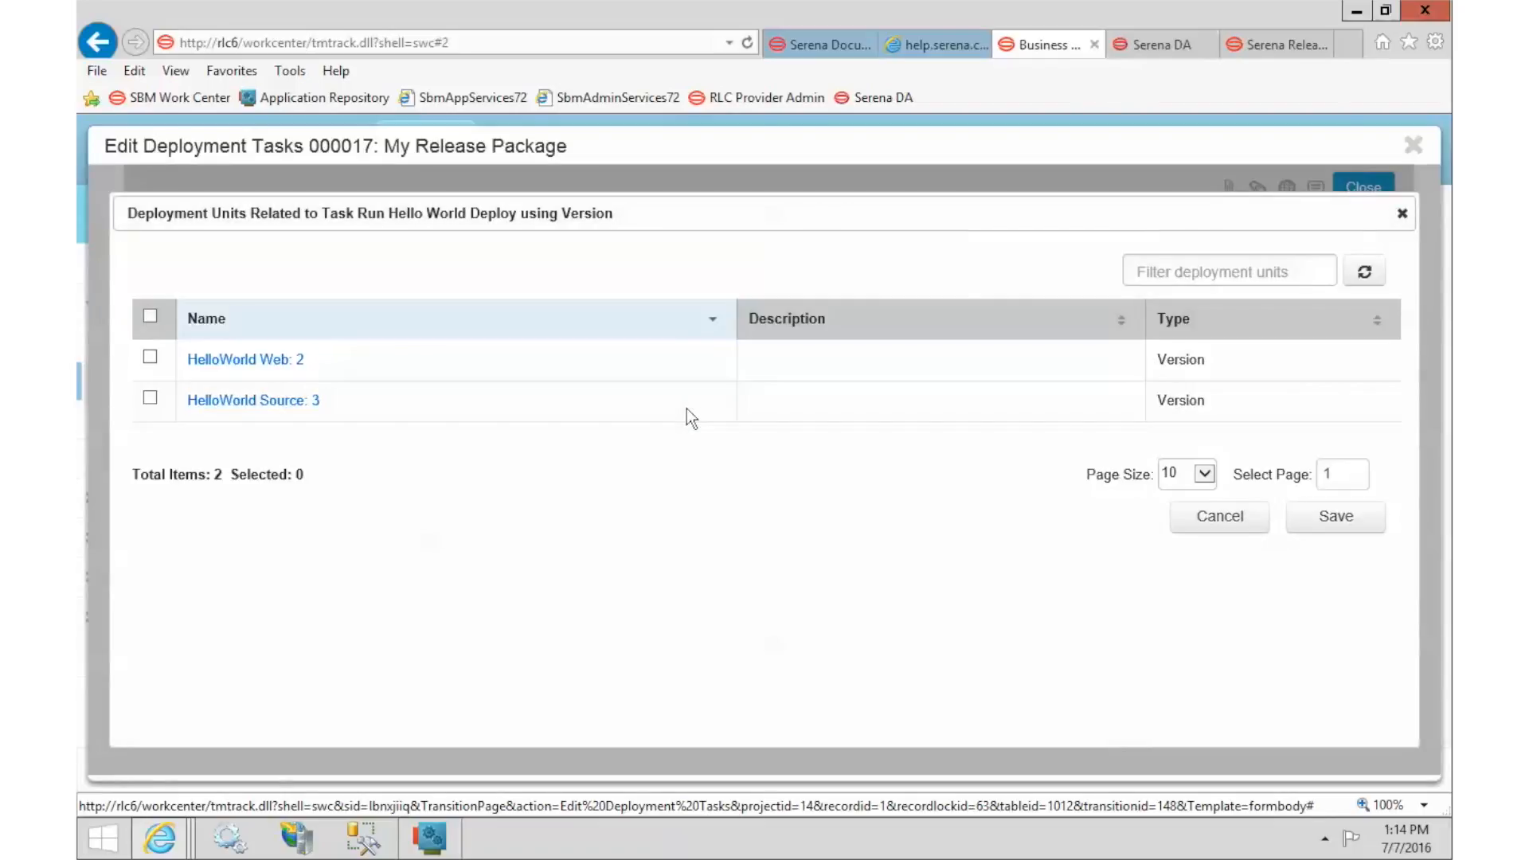
{"action": "left_click", "coordinate": [150, 357]}
{"action": "left_click", "coordinate": [150, 400]}
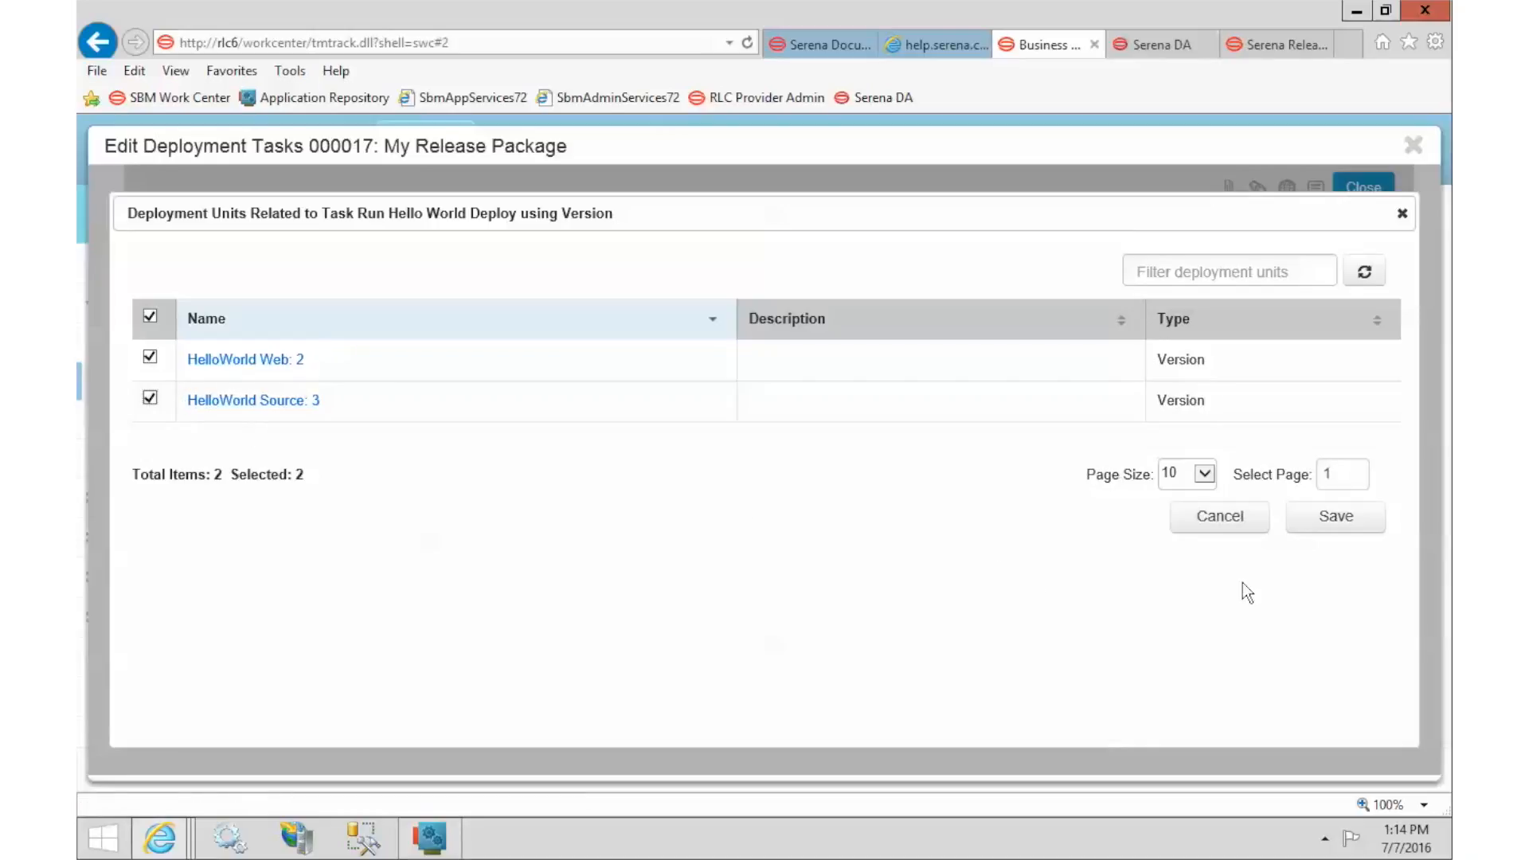
{"action": "left_click", "coordinate": [1332, 522]}
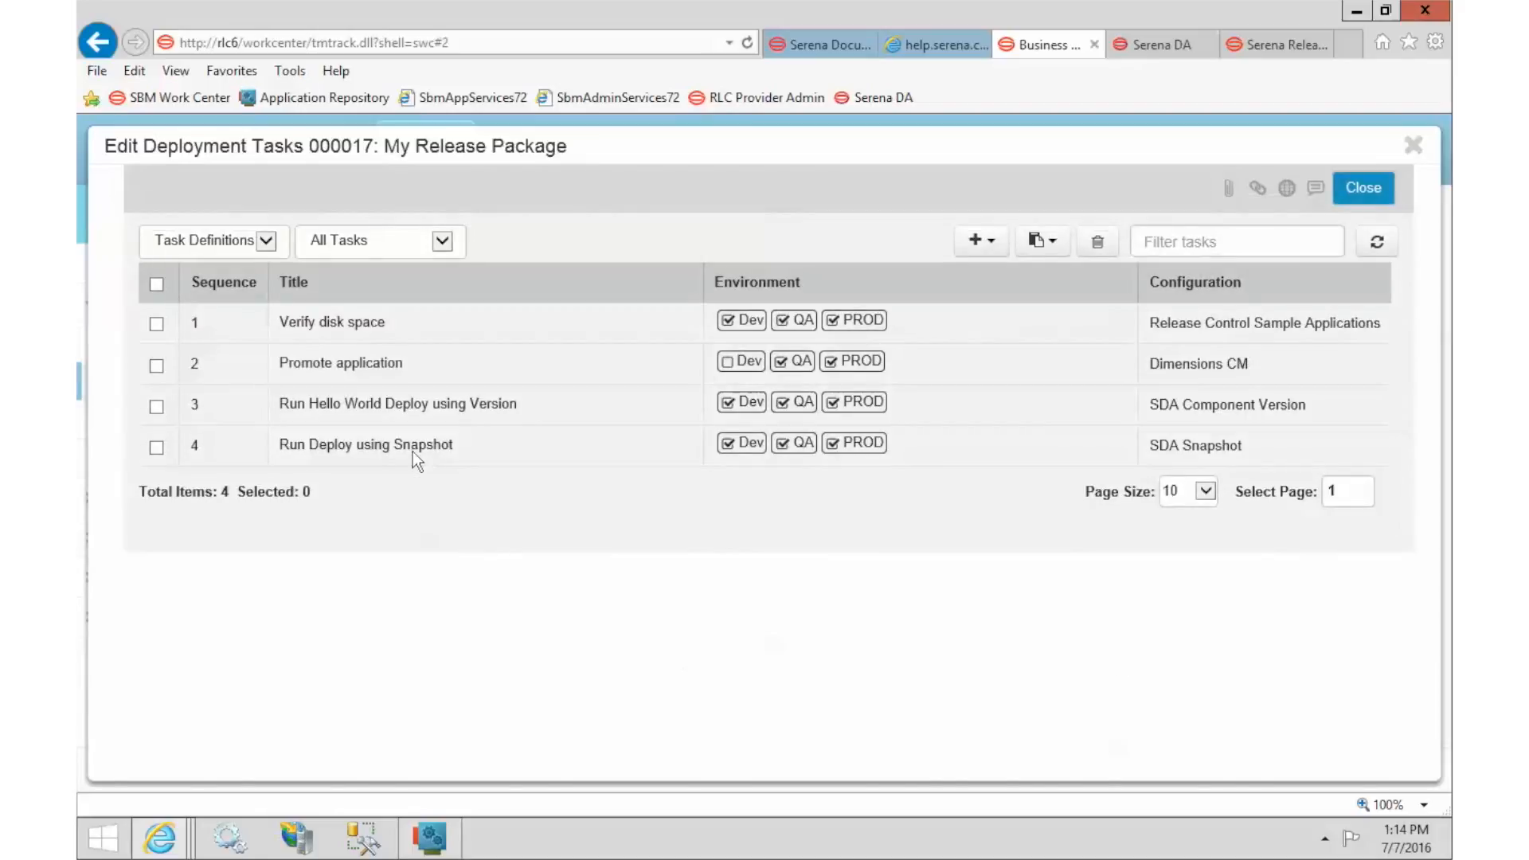
On the row 4 snapshot task, select HelloWorld: Snapshot 4 - Aug 2016 and save.
{"action": "mouse_move", "coordinate": [415, 446]}
{"action": "left_click", "coordinate": [684, 445]}
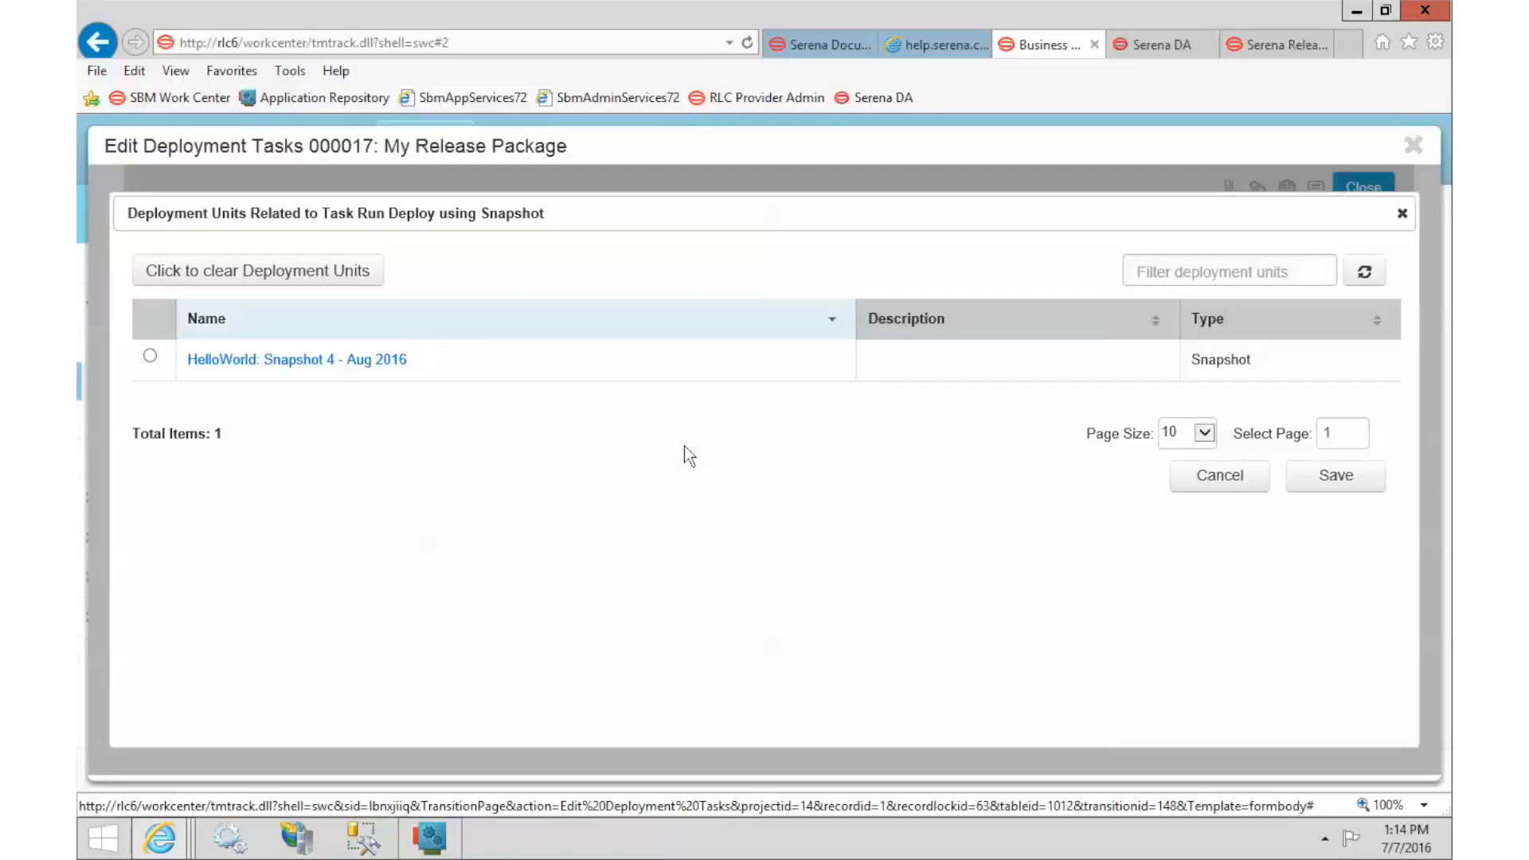
{"action": "left_click", "coordinate": [149, 357]}
{"action": "left_click", "coordinate": [1338, 477]}
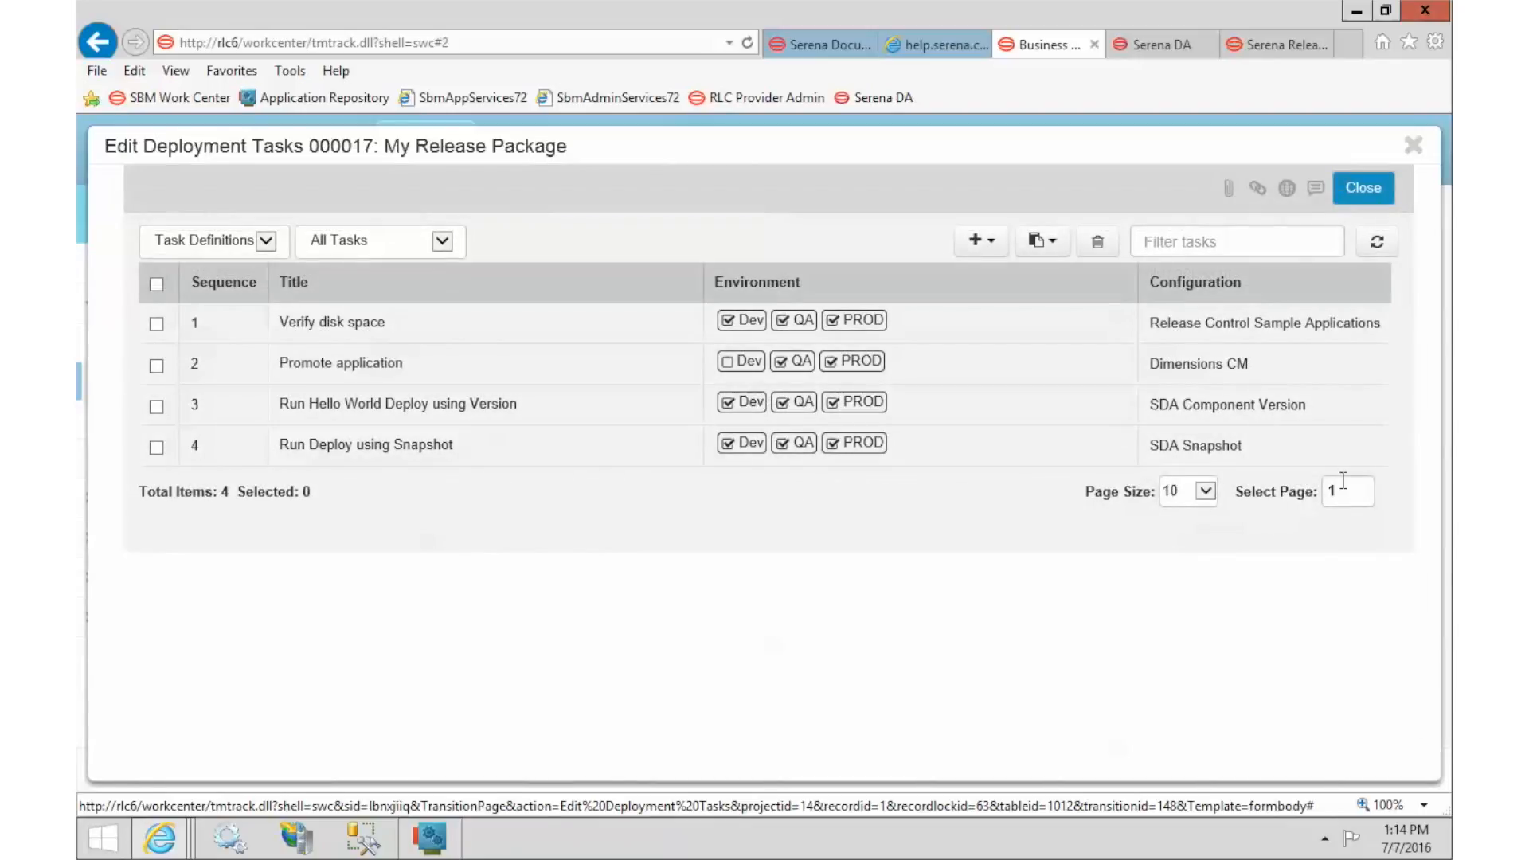
Close the task editor and review the four deployment tasks' SDA Snapshot and Component Version configurations.
{"action": "left_click", "coordinate": [1363, 191]}
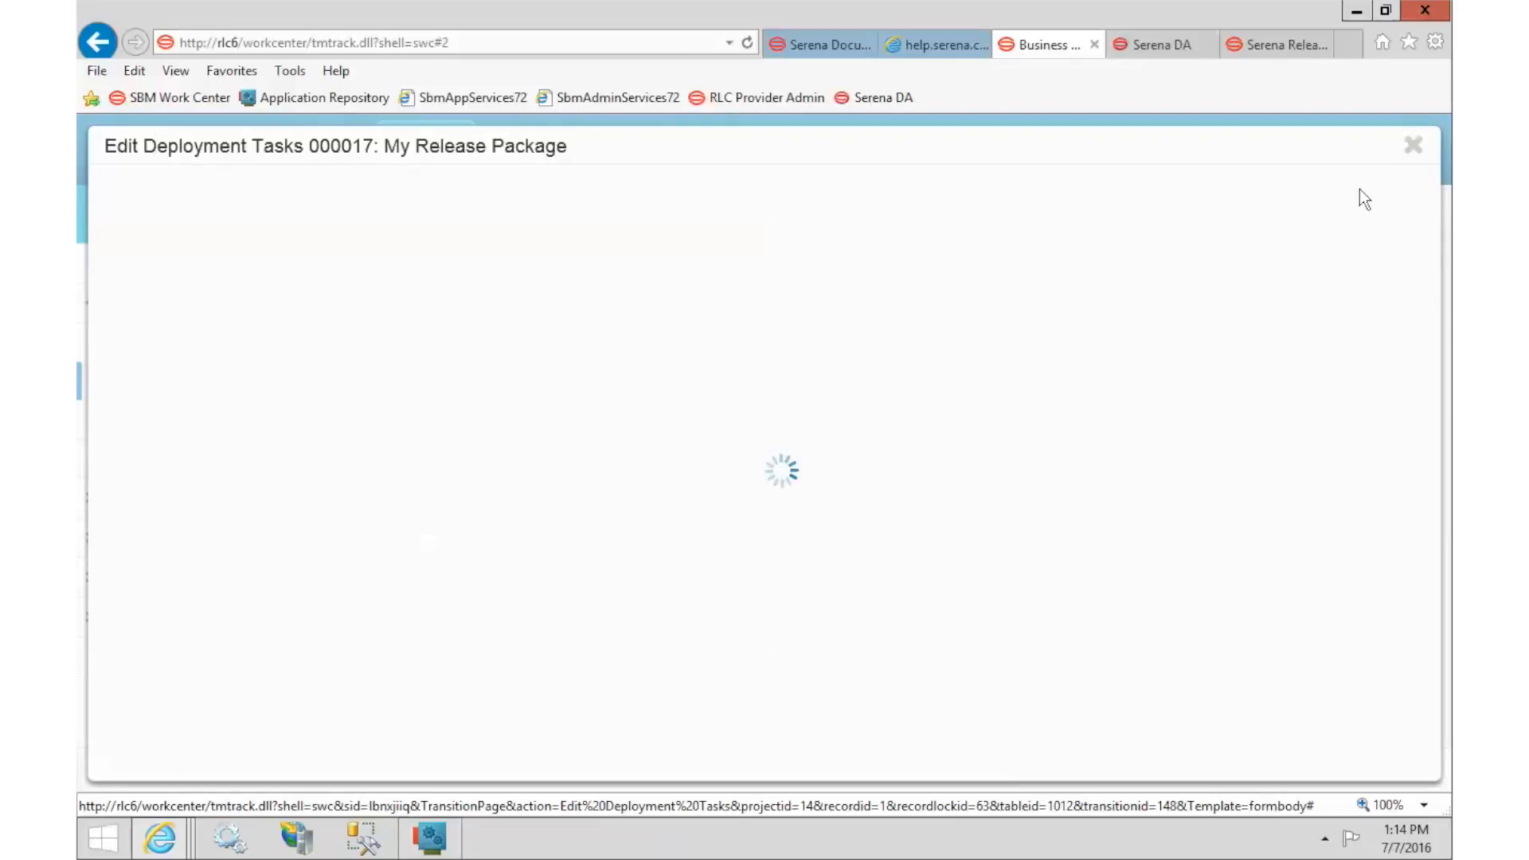
{"action": "scroll", "coordinate": [1234, 522], "scroll_direction": "down", "scroll_amount": 5}
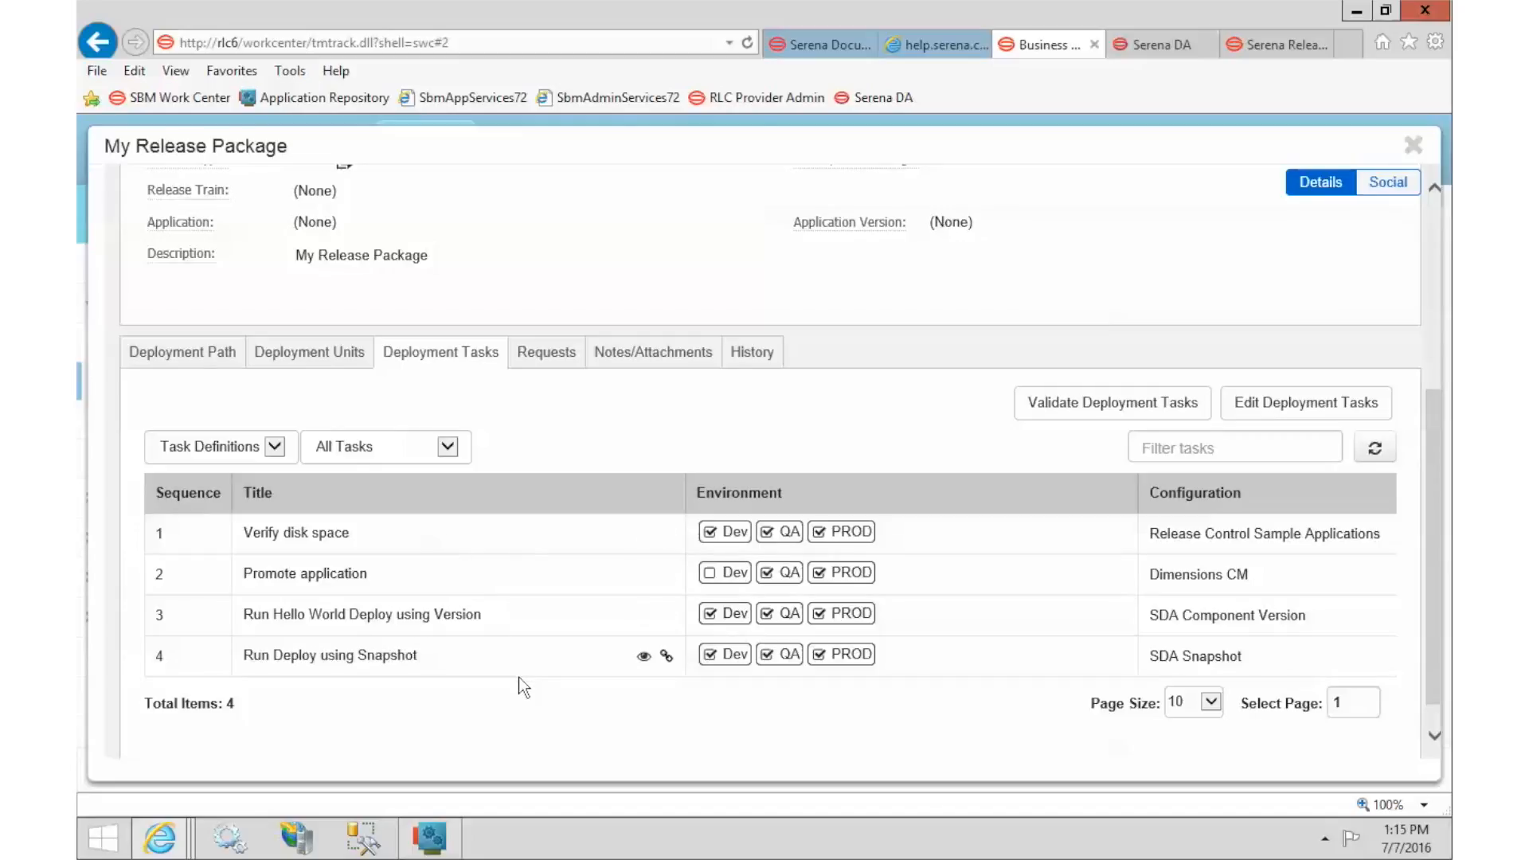
{"action": "left_click_drag", "start_coordinate": [1153, 657], "coordinate": [1270, 613]}
{"action": "left_click", "coordinate": [1215, 661]}
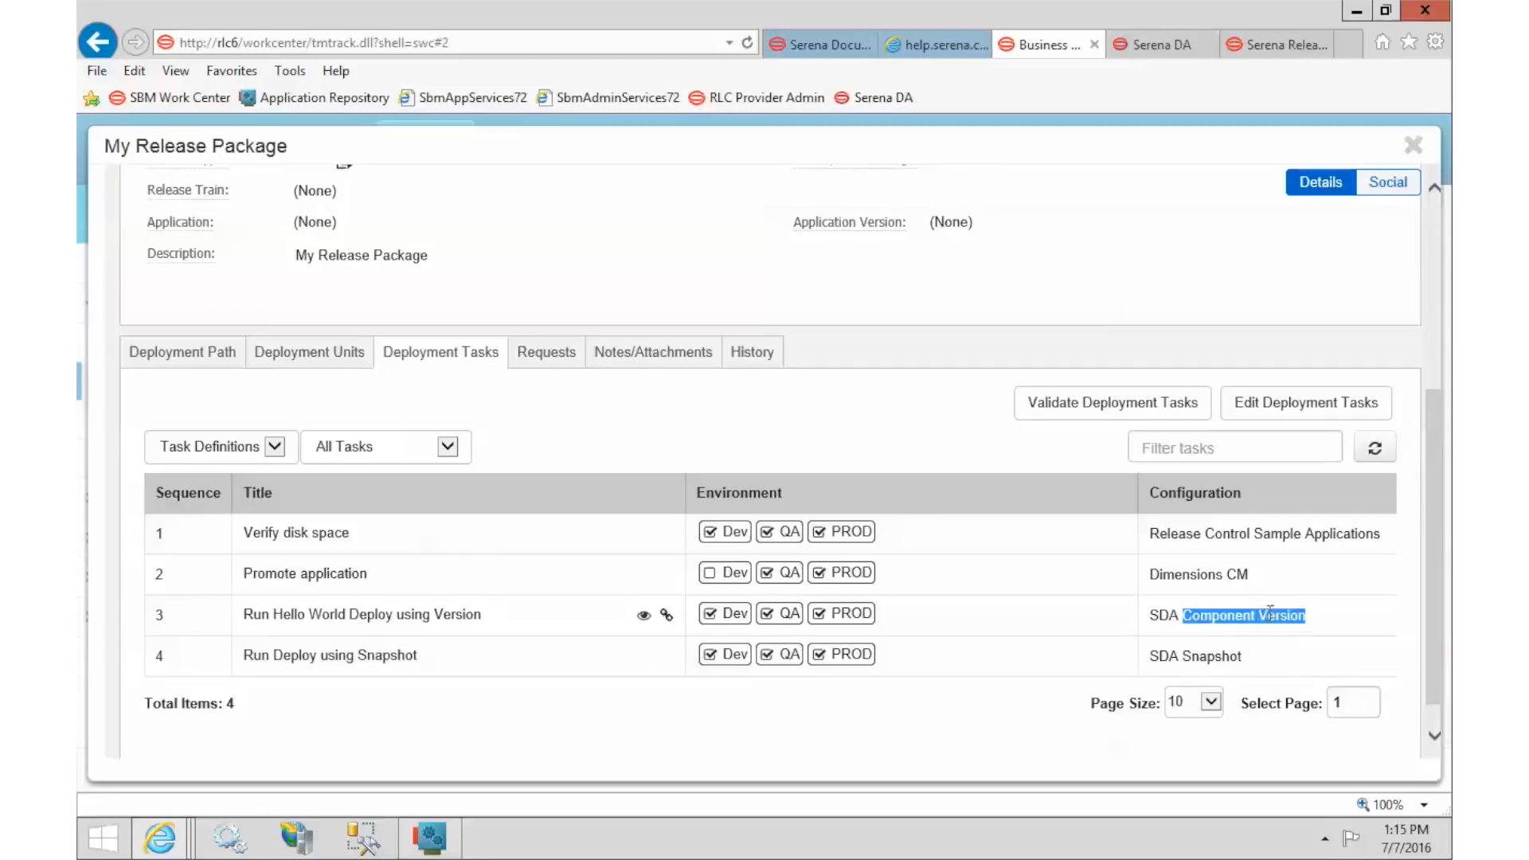
{"action": "left_click_drag", "start_coordinate": [1198, 575], "coordinate": [1223, 575]}
{"action": "left_click", "coordinate": [1205, 535]}
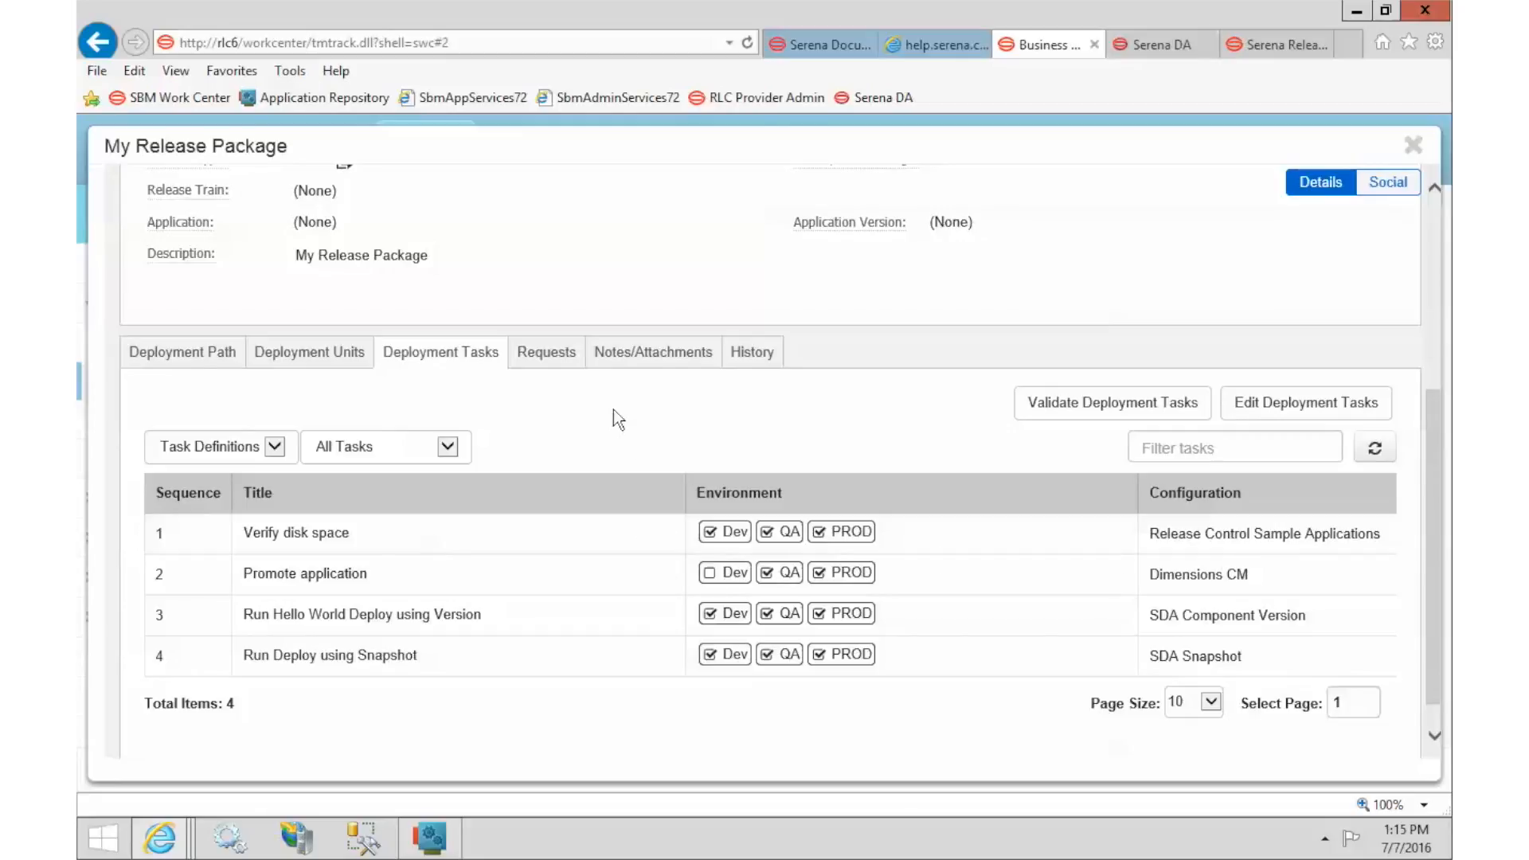
{"action": "scroll", "coordinate": [613, 409], "scroll_direction": "up", "scroll_amount": 4}
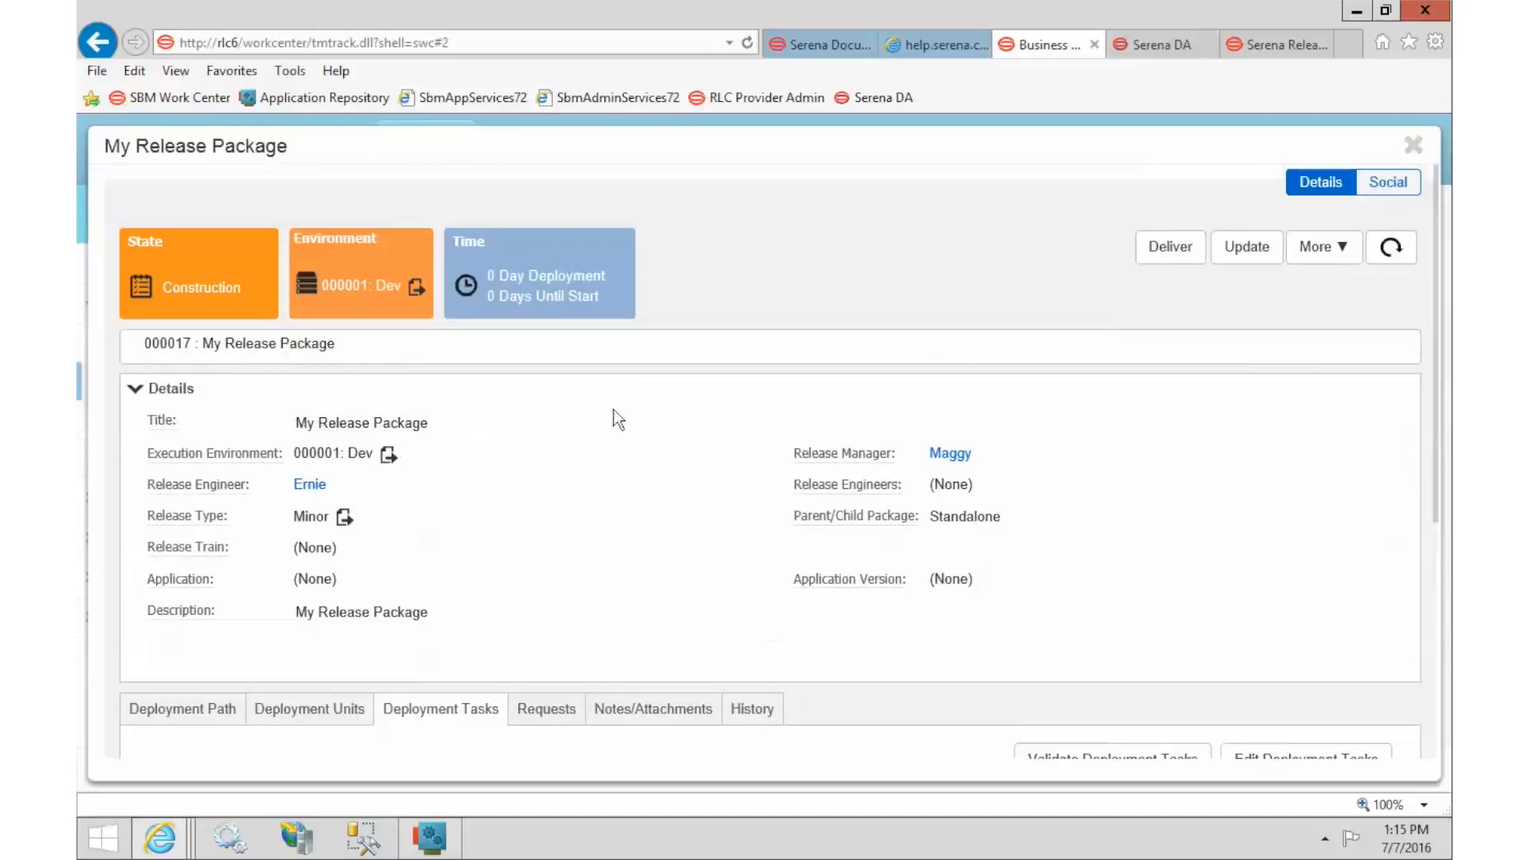